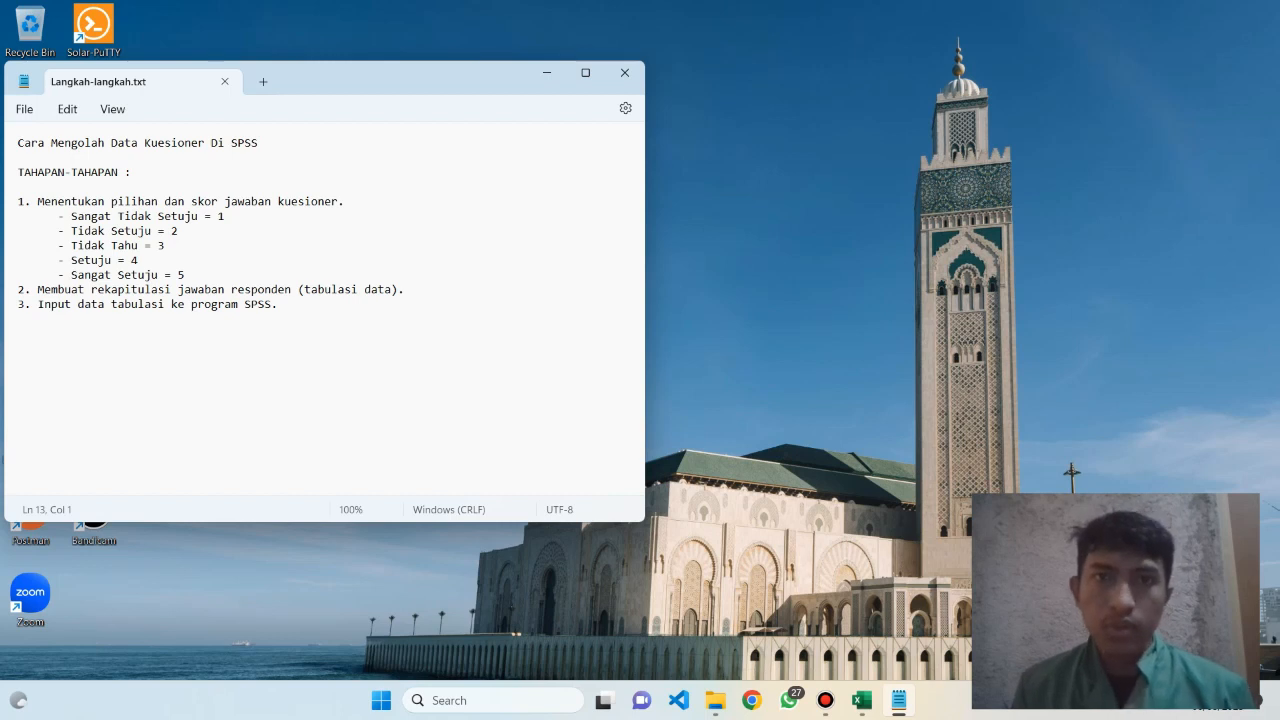
Read through the three questionnaire-processing stages listed in the Langkah-langkah notes
click(346, 202)
click(279, 304)
drag(279, 304, 17, 245)
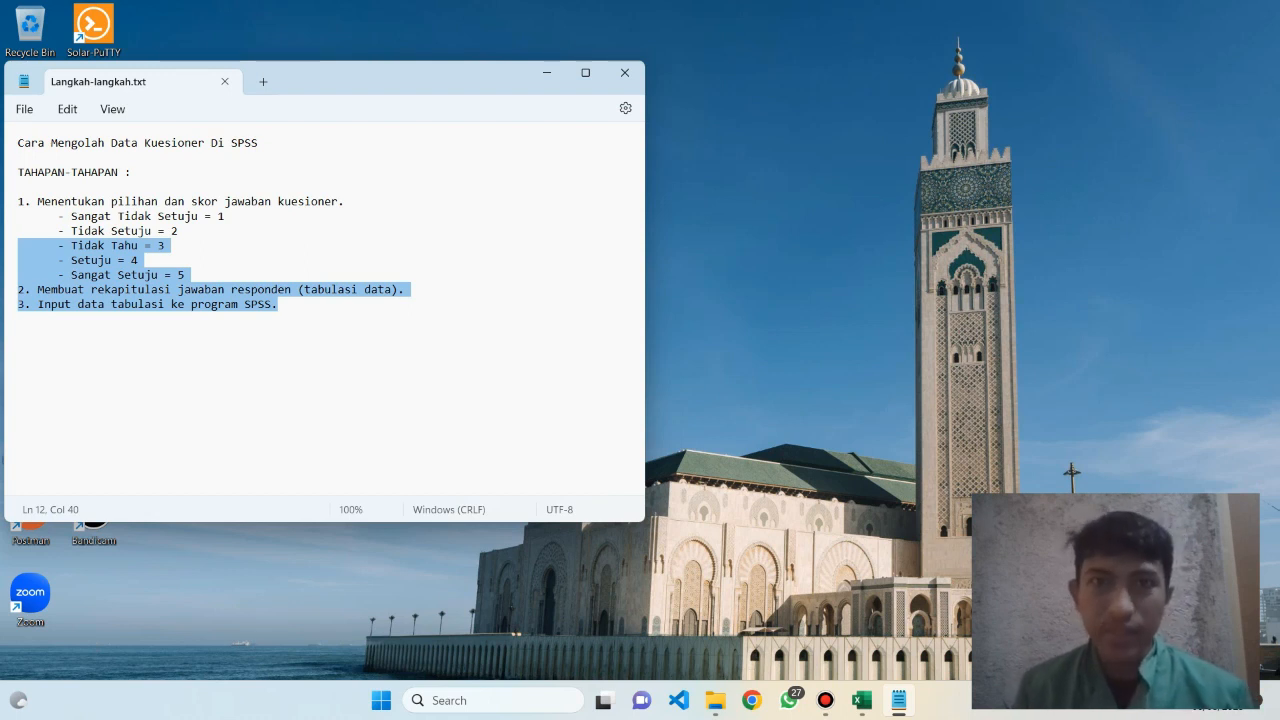
drag(17, 245, 17, 231)
click(279, 304)
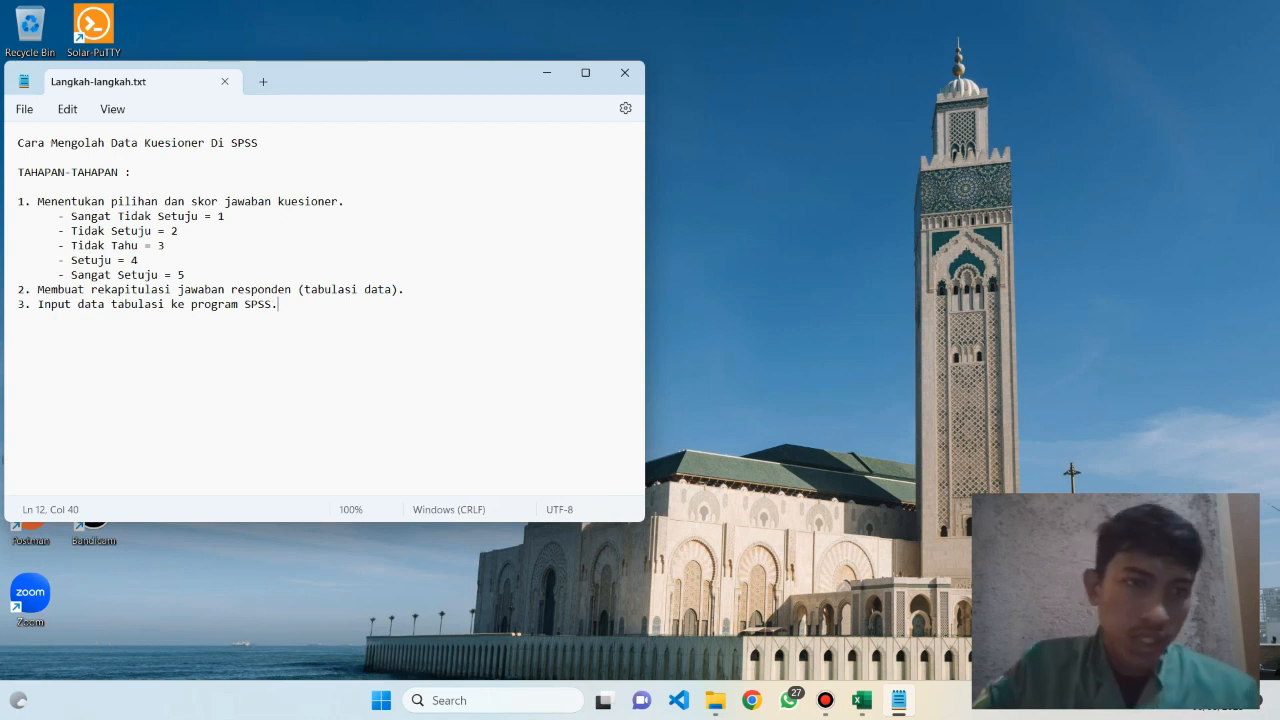
drag(17, 319, 17, 216)
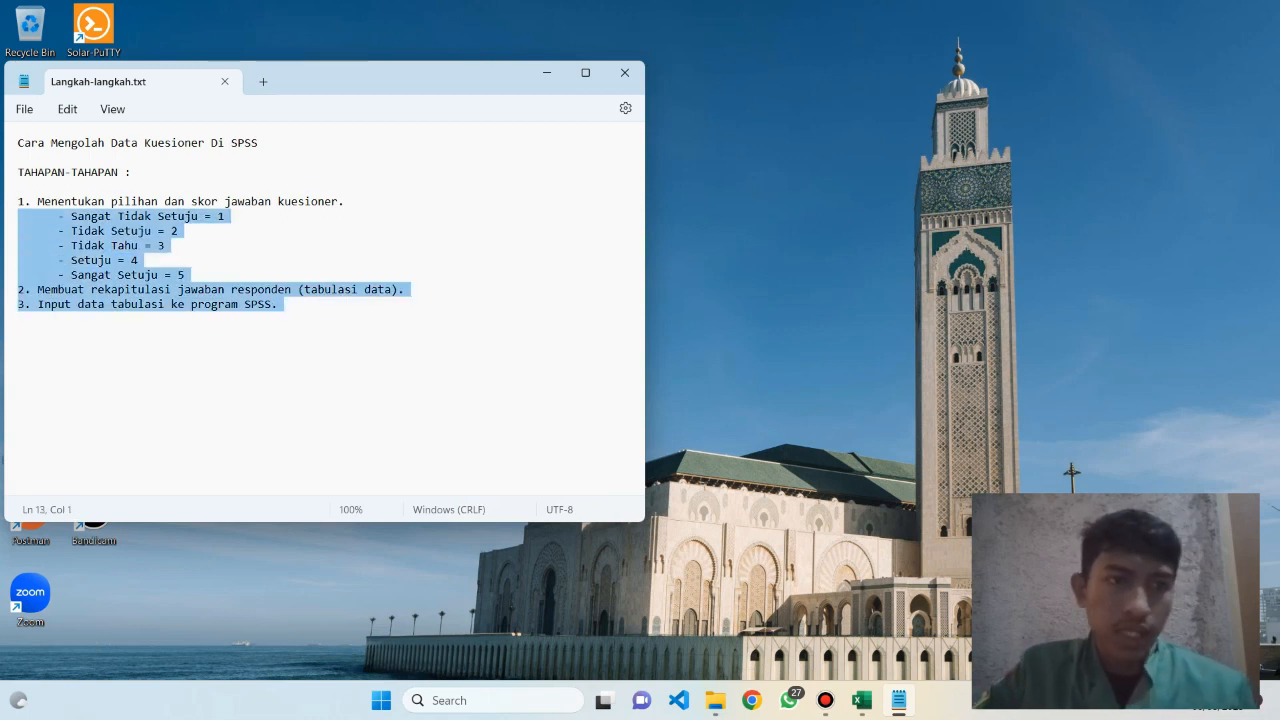
click(151, 231)
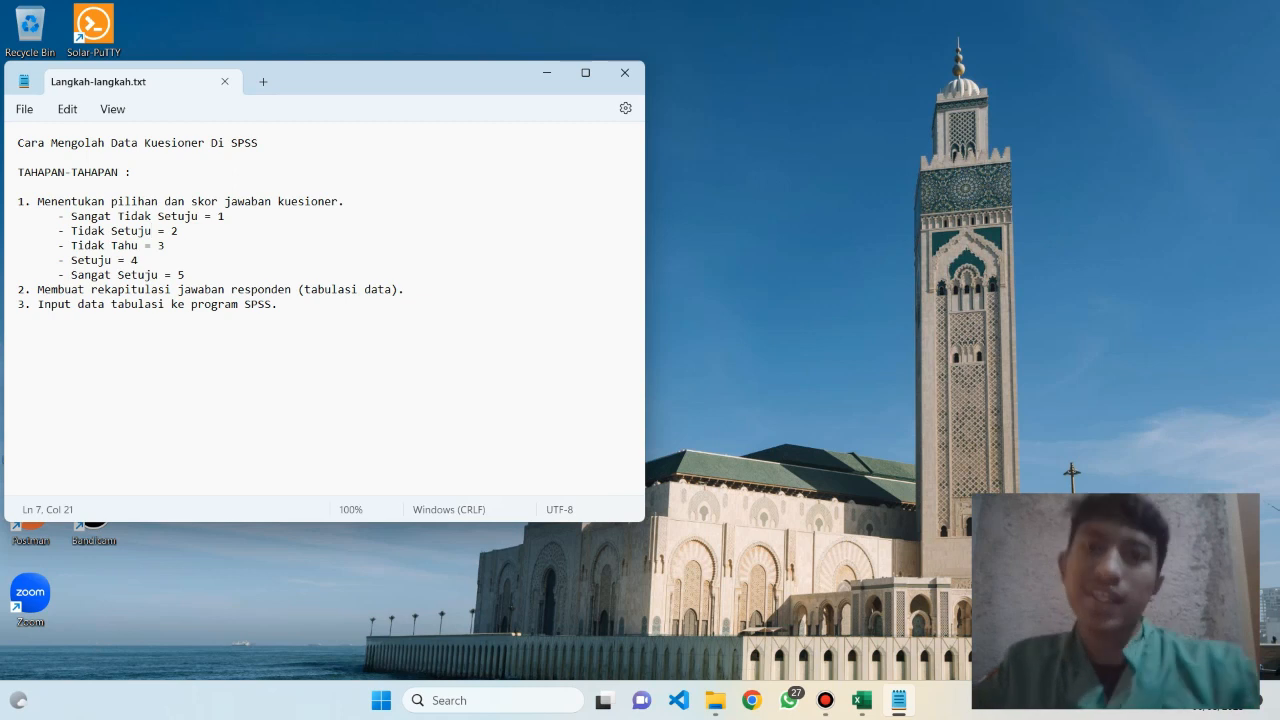
click(165, 246)
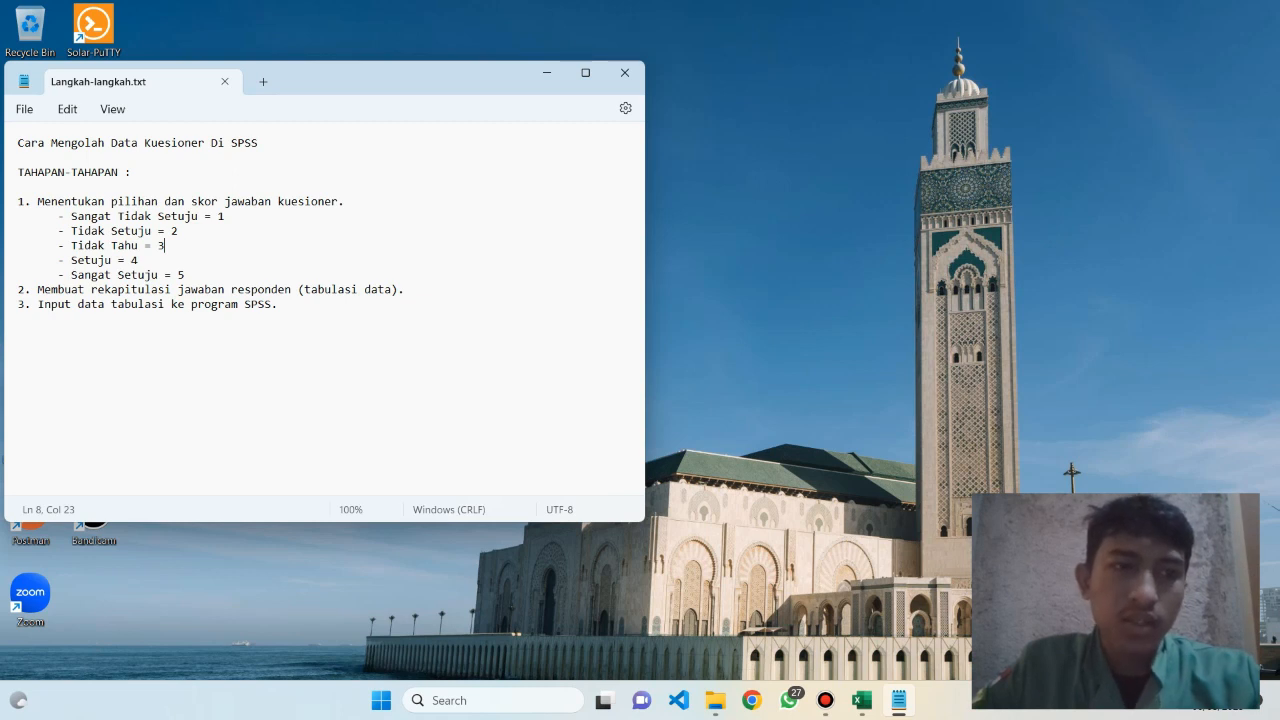
Review the answer options and their scores in the notes, from Sangat Tidak Setuju = 1 to Sangat Setuju = 5
click(64, 216)
key(Right)
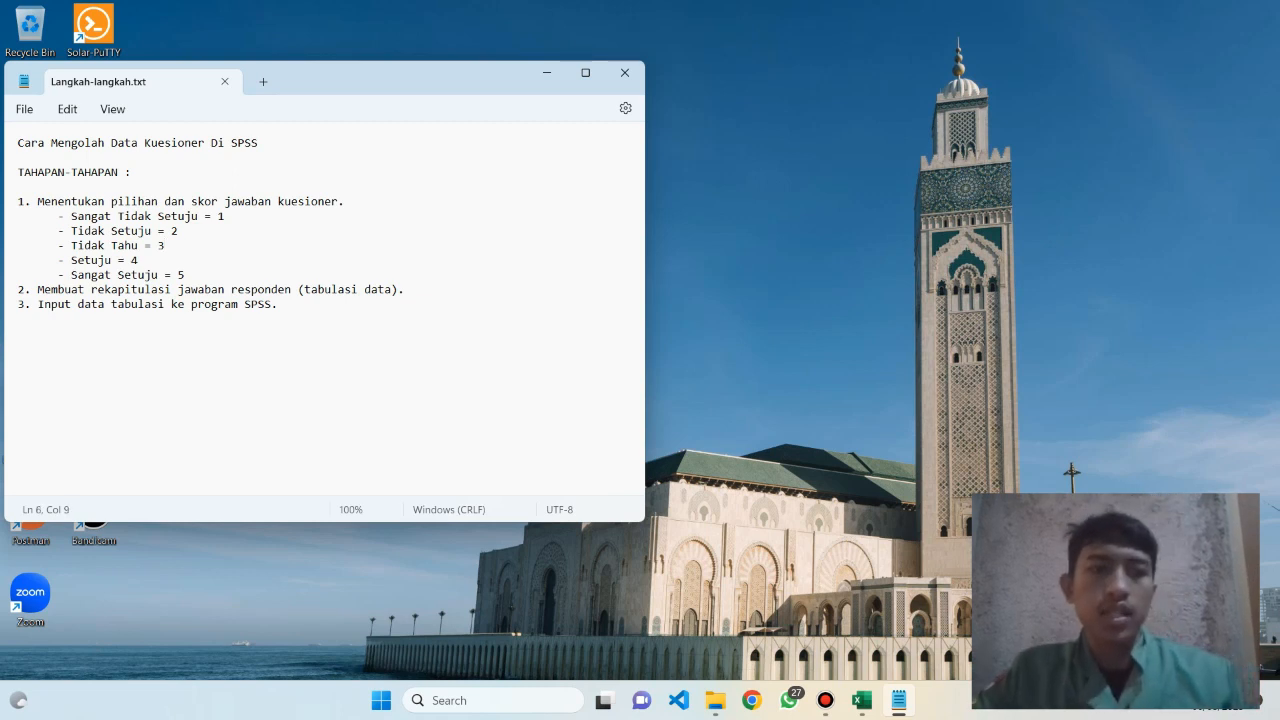
key(ctrl+shift+Right)
key(ctrl+shift+Right)
key(ctrl+shift+Right)
key(ctrl+shift+Right)
key(Right)
key(Down)
key(ctrl+shift+Left)
key(ctrl+shift+Left)
key(ctrl+shift+Left)
key(ctrl+shift+Left)
key(Right)
key(Down)
key(ctrl+shift+Left)
key(ctrl+shift+Left)
key(Right)
key(Down)
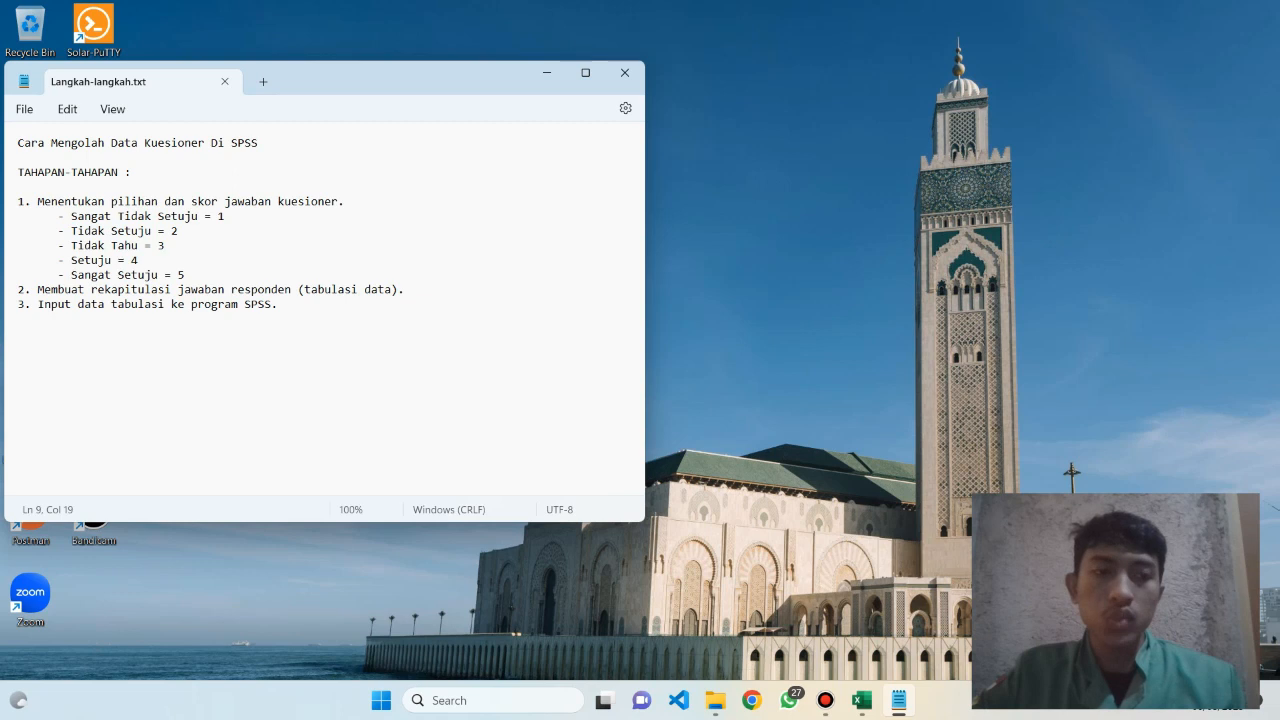
key(Down)
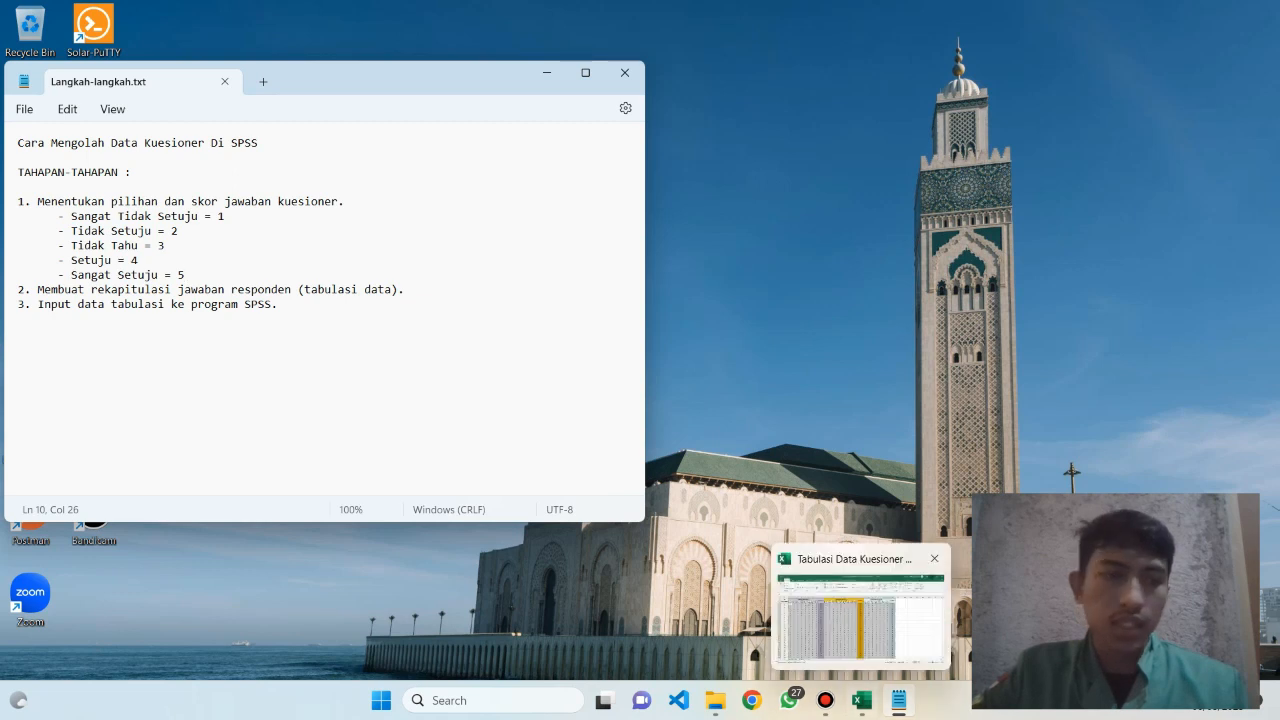
Read stages 2 and 3 of the notes, and switch to the Tabulasi Data Kuesioner workbook in Excel
drag(408, 290, 78, 304)
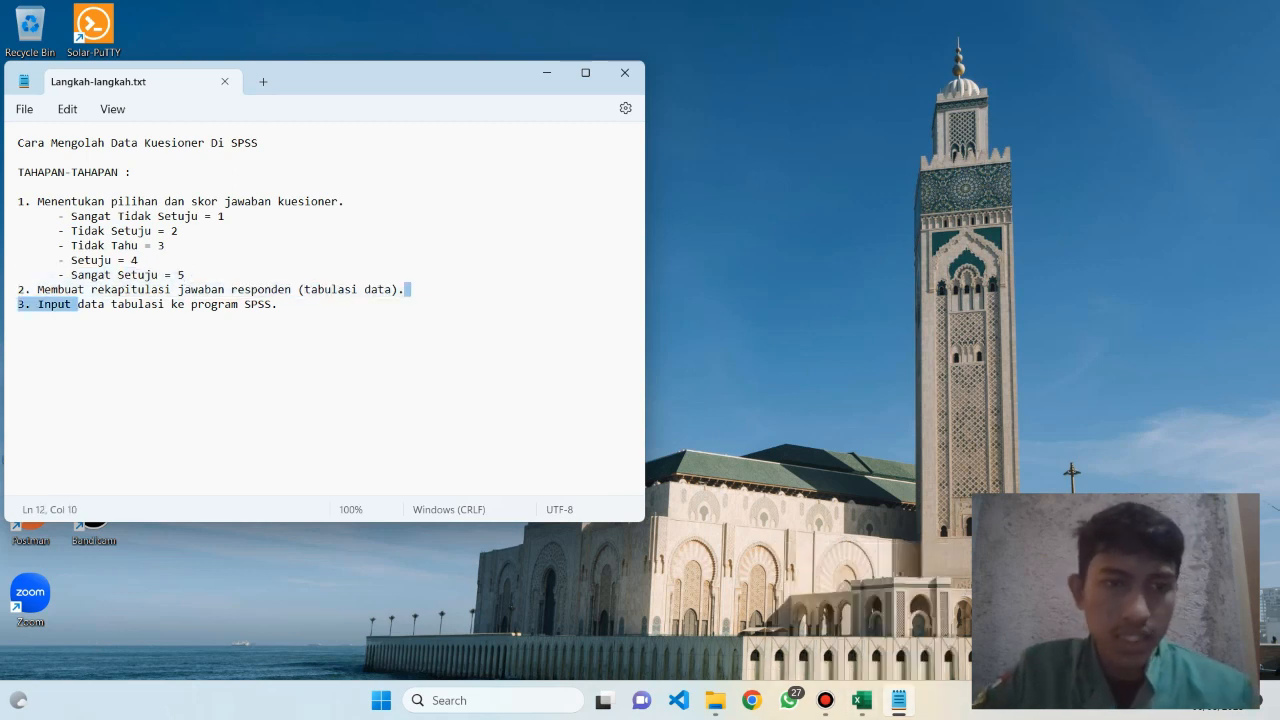
click(278, 304)
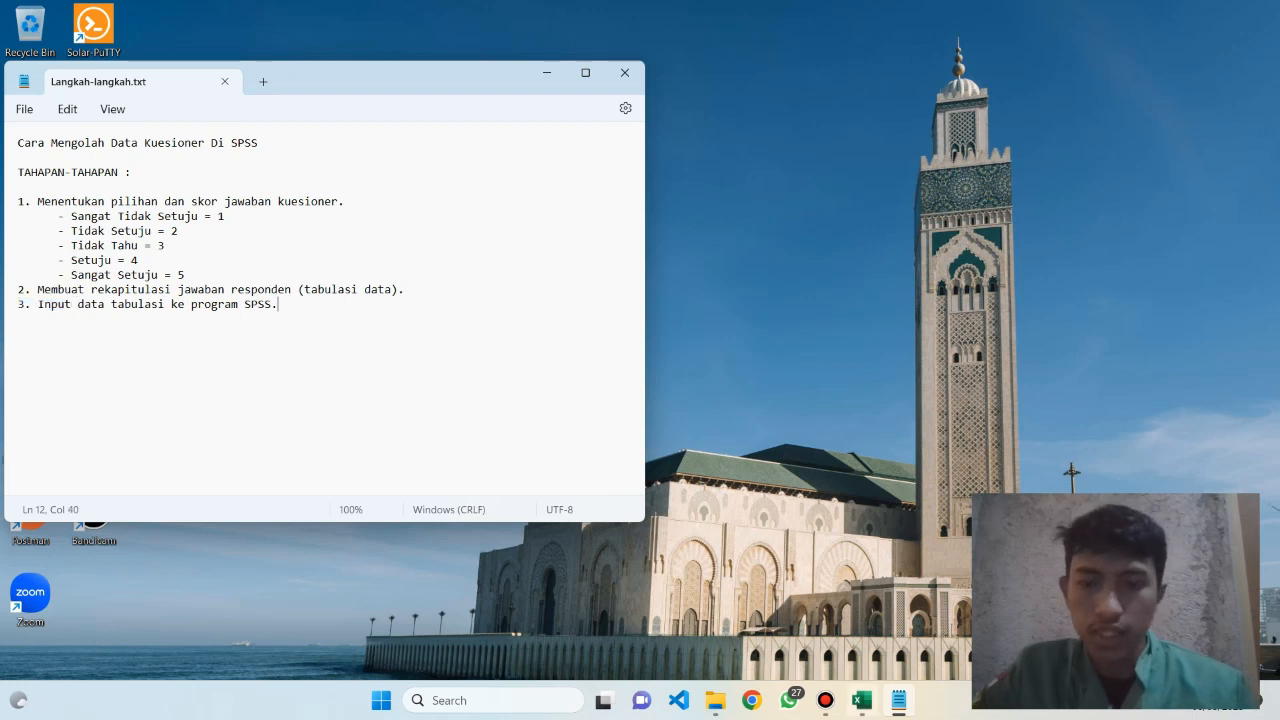
mouse_move(861, 700)
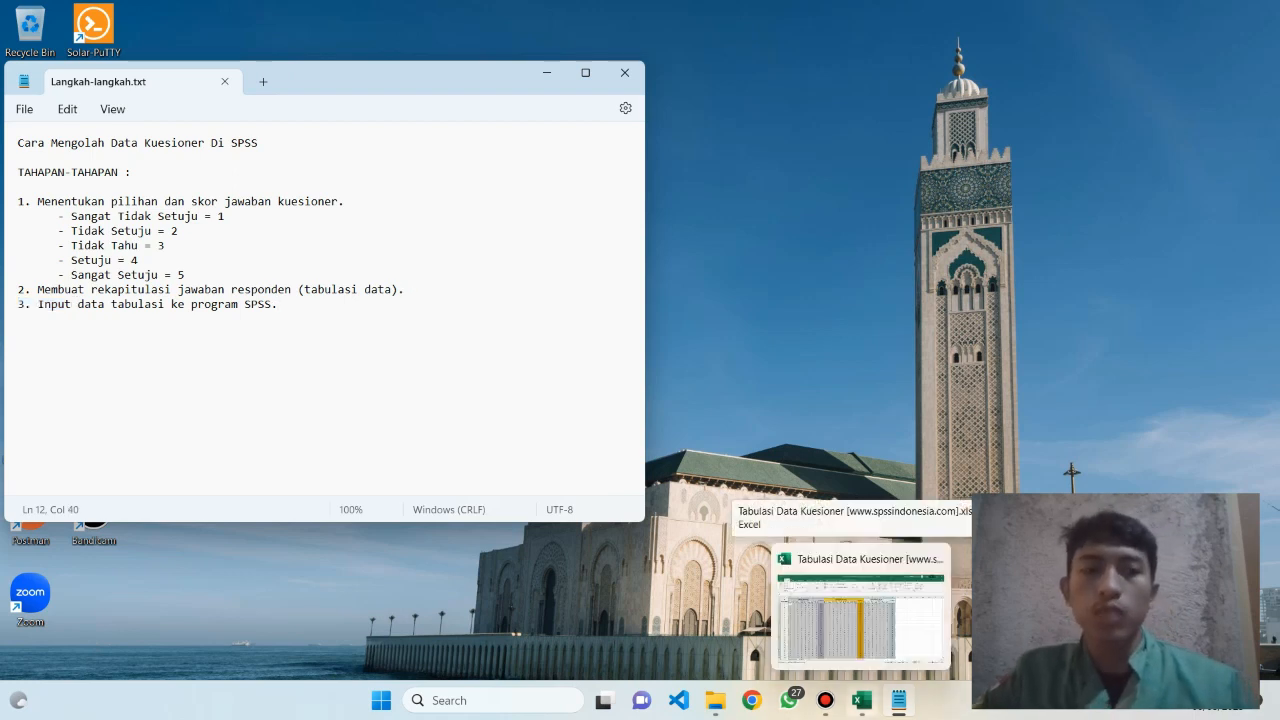
click(861, 700)
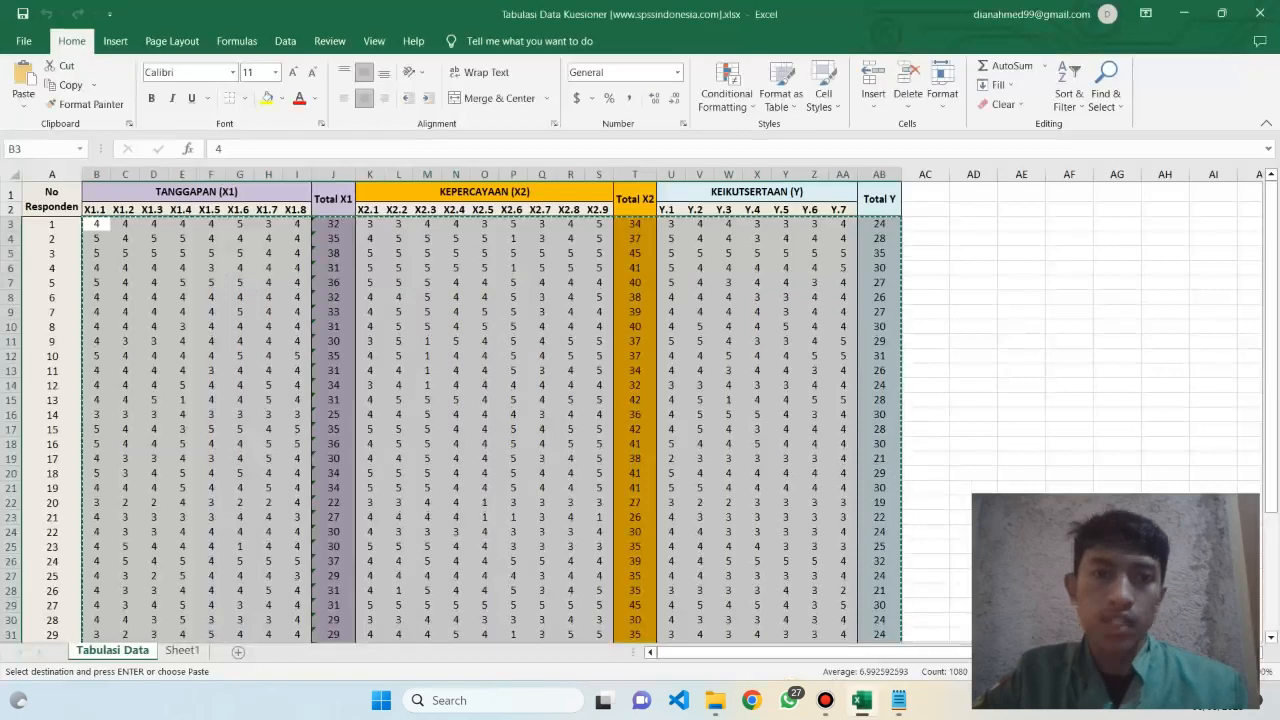
click(1069, 297)
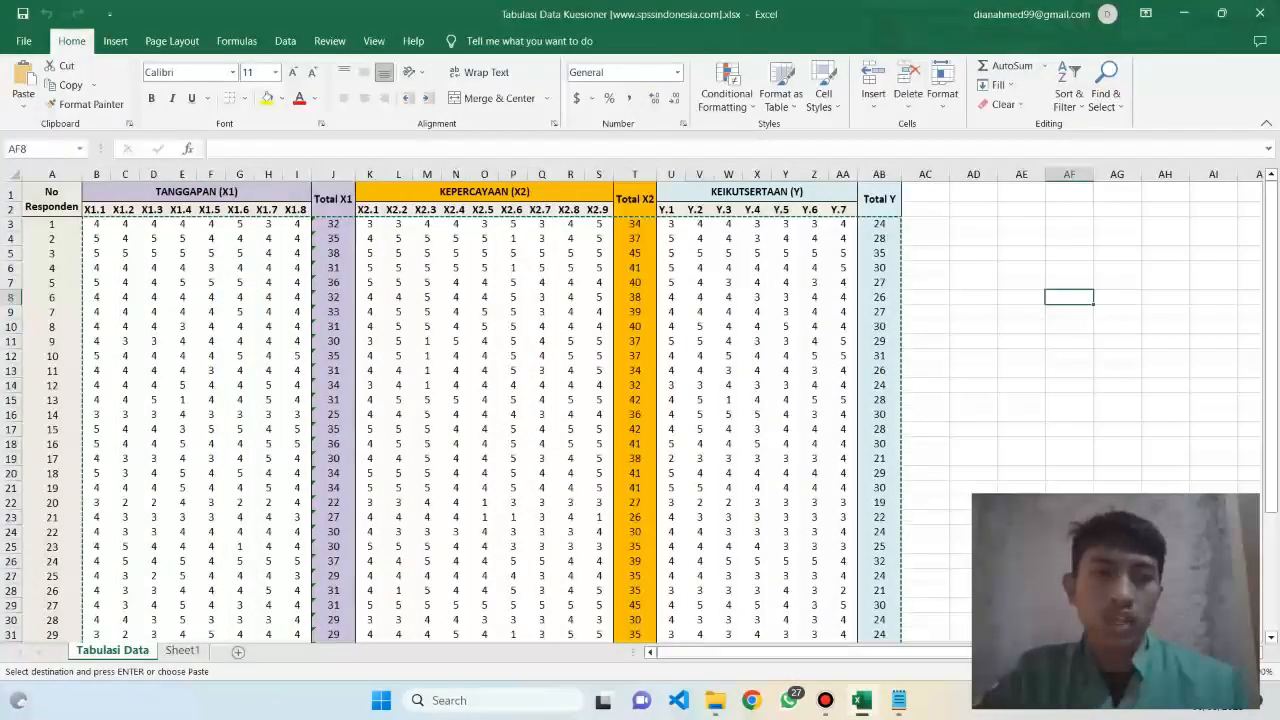
Switch to the Notepad notes and move their window so the worksheet's TANGGAPAN (X1) columns stay visible beside them
click(899, 700)
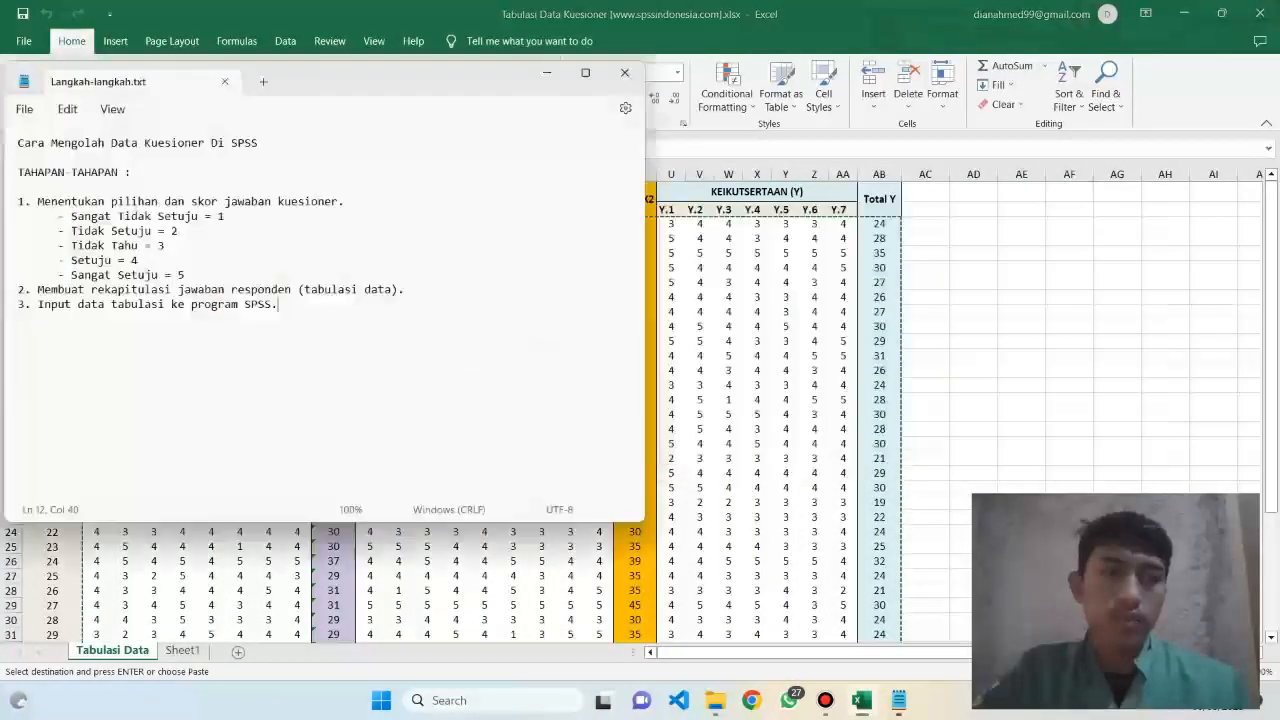
drag(58, 216, 140, 261)
key(alt+Tab)
key(alt+Tab)
drag(373, 86, 880, 176)
click(700, 292)
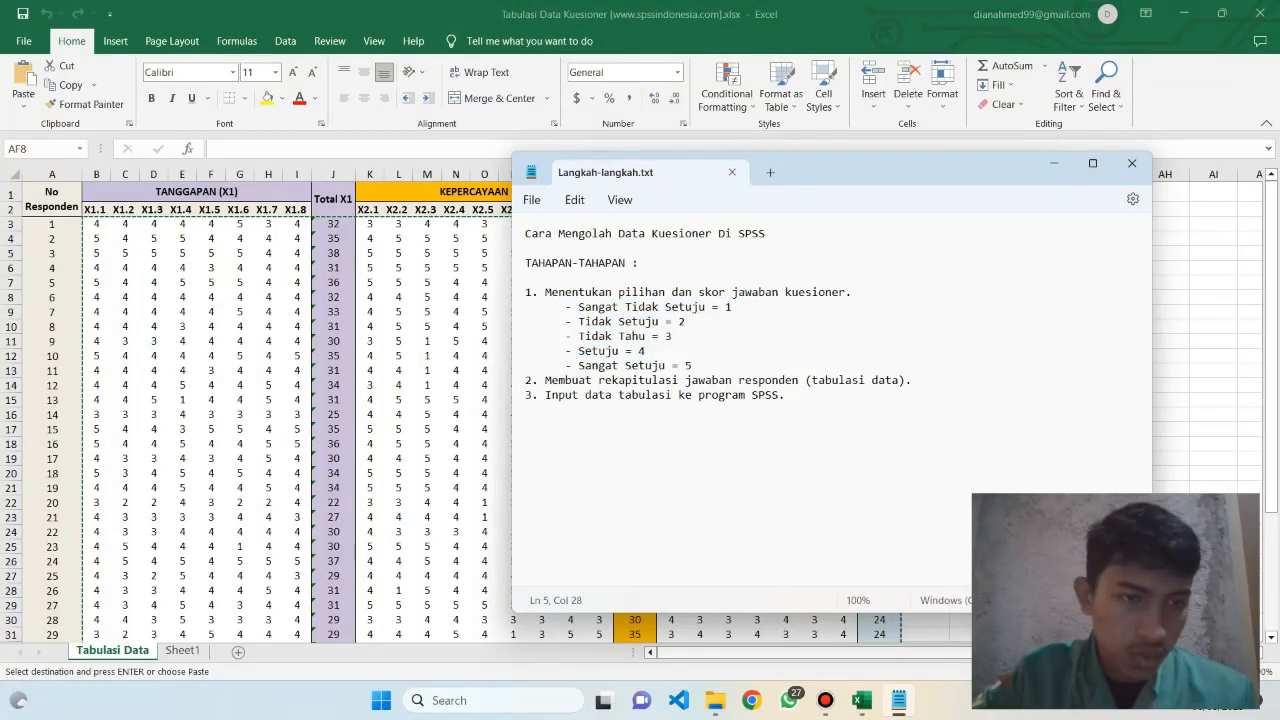
Compare the respondents' answers in the Tabulasi Data worksheet with the 1 to 5 score key in the notes
key(alt+Tab)
click(182, 400)
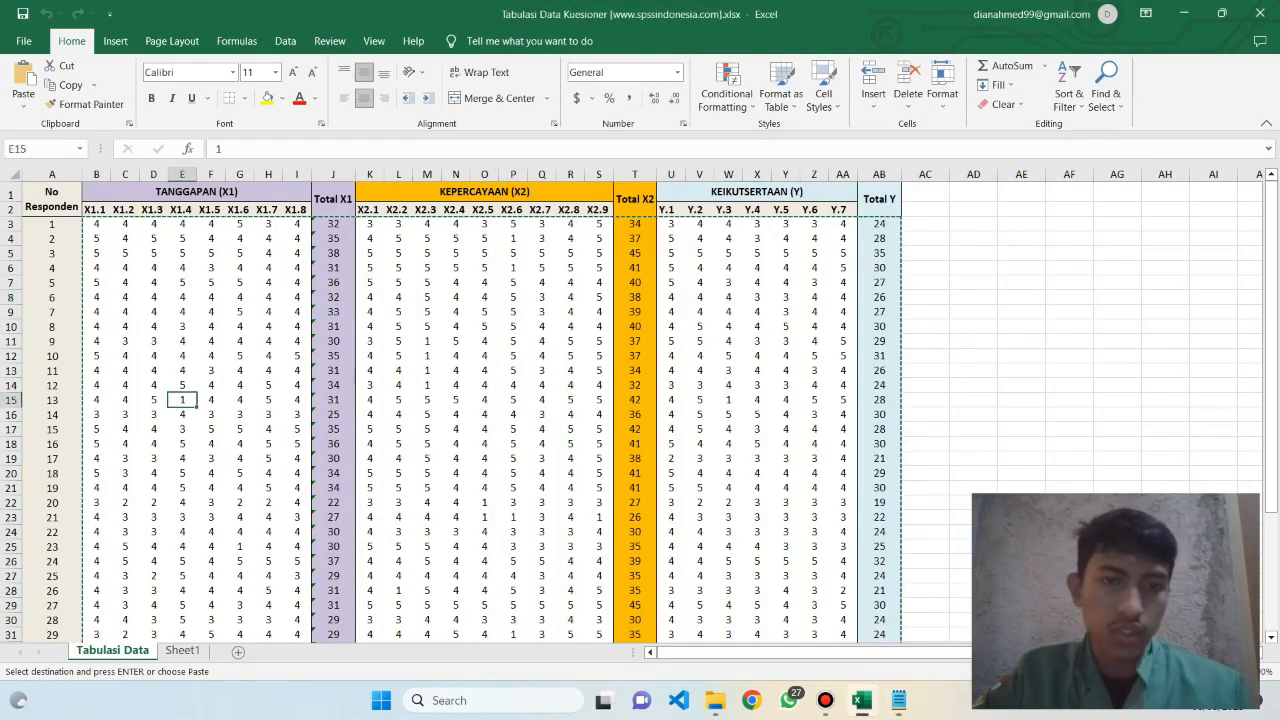
key(alt+Tab)
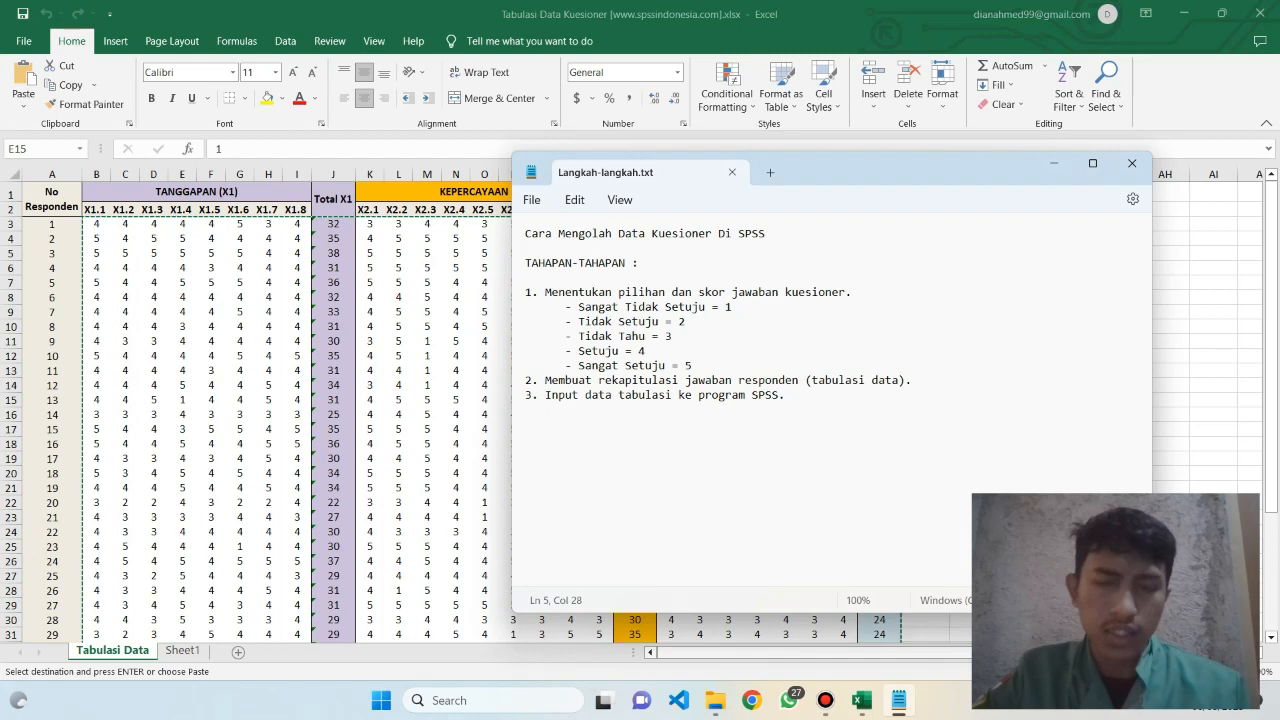
drag(645, 336, 692, 366)
click(648, 351)
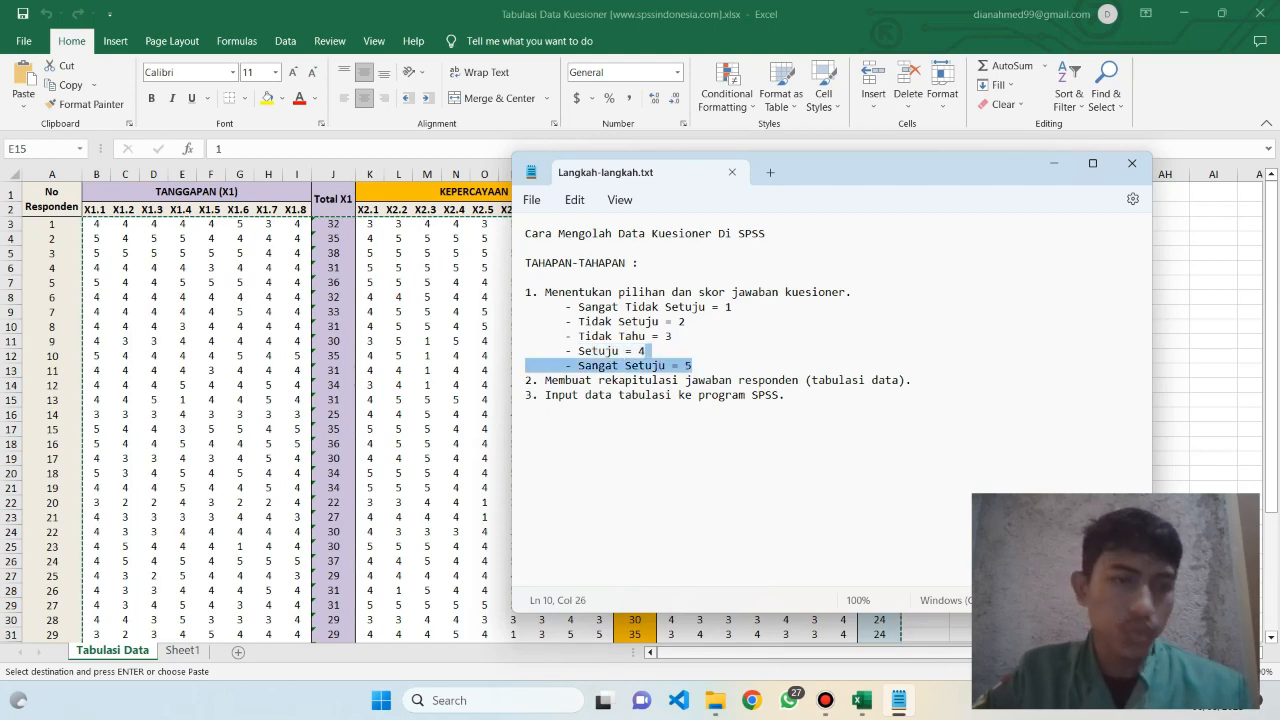
click(686, 322)
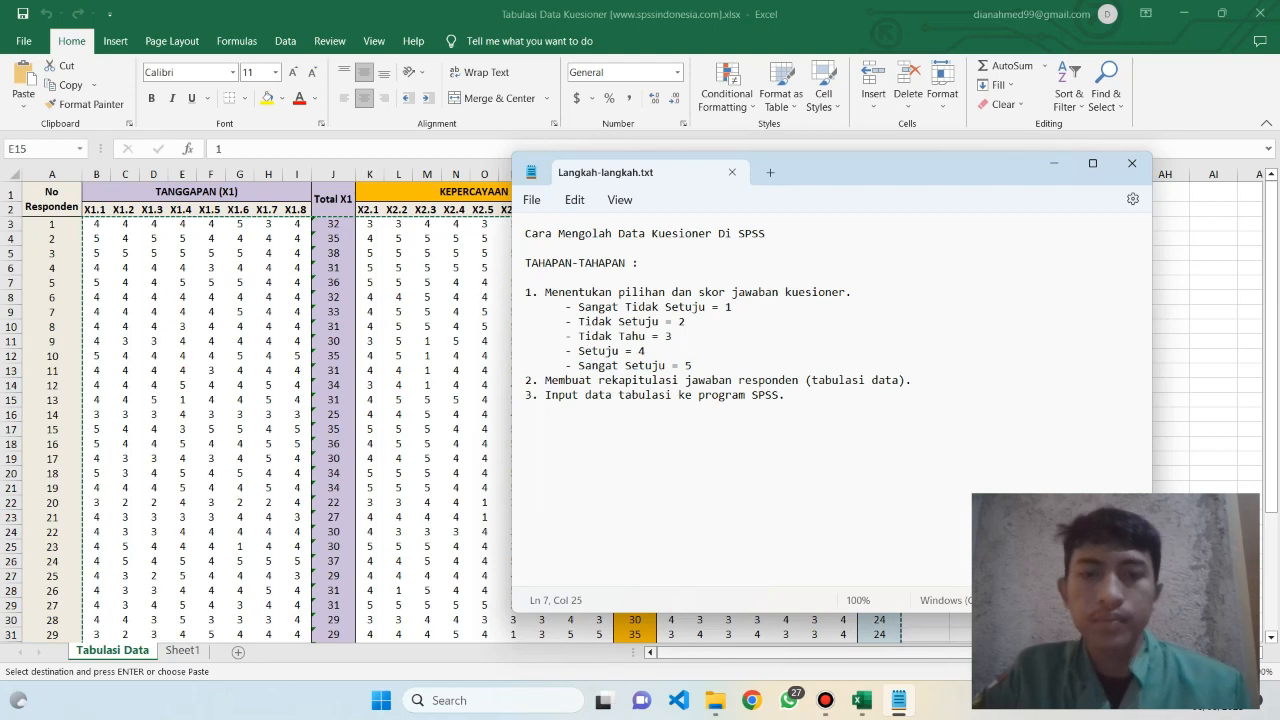
click(740, 400)
key(alt+Tab)
click(1021, 356)
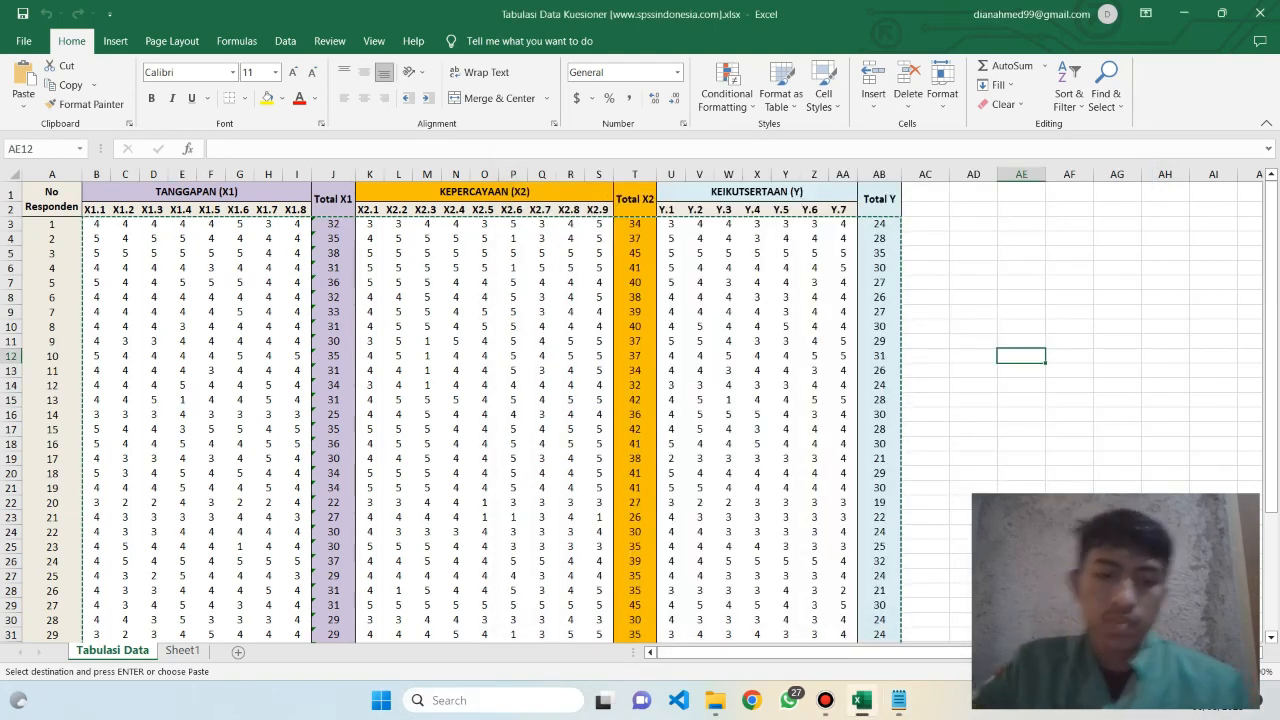
Launch IBM SPSS Statistics 22 and dismiss its welcome dialog to reach an empty dataset
click(460, 700)
text(spss)
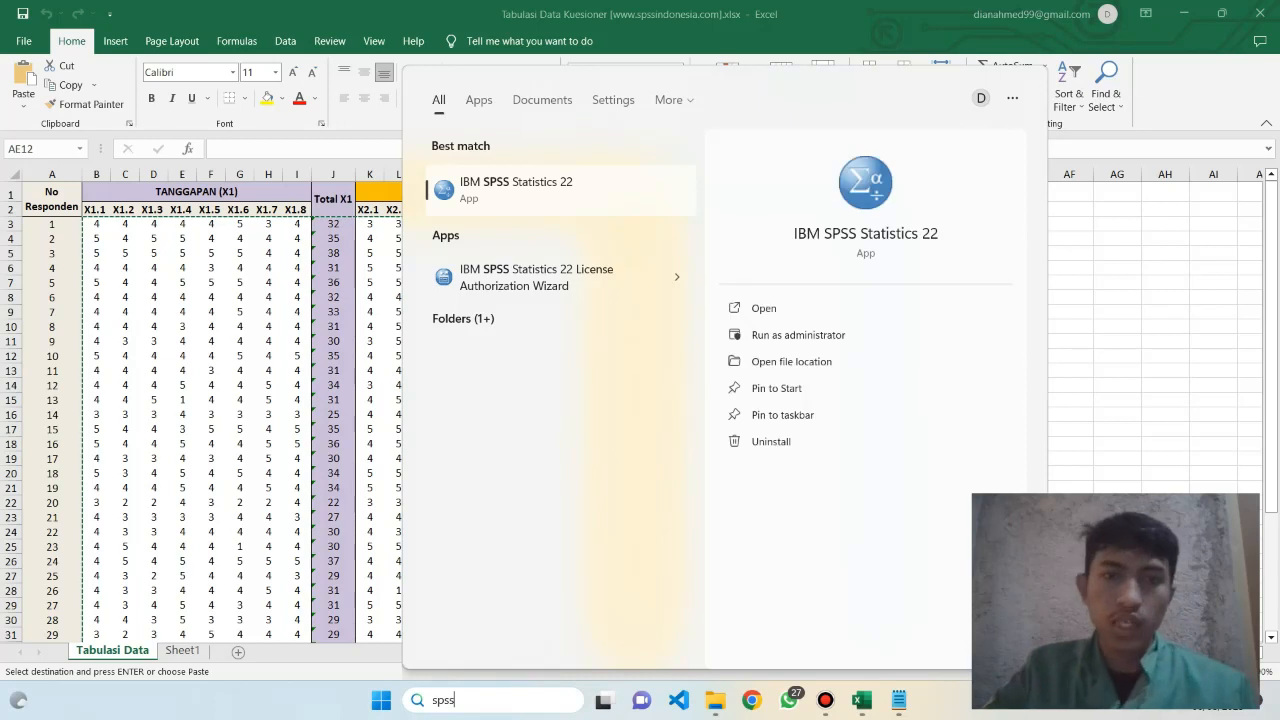
key(Return)
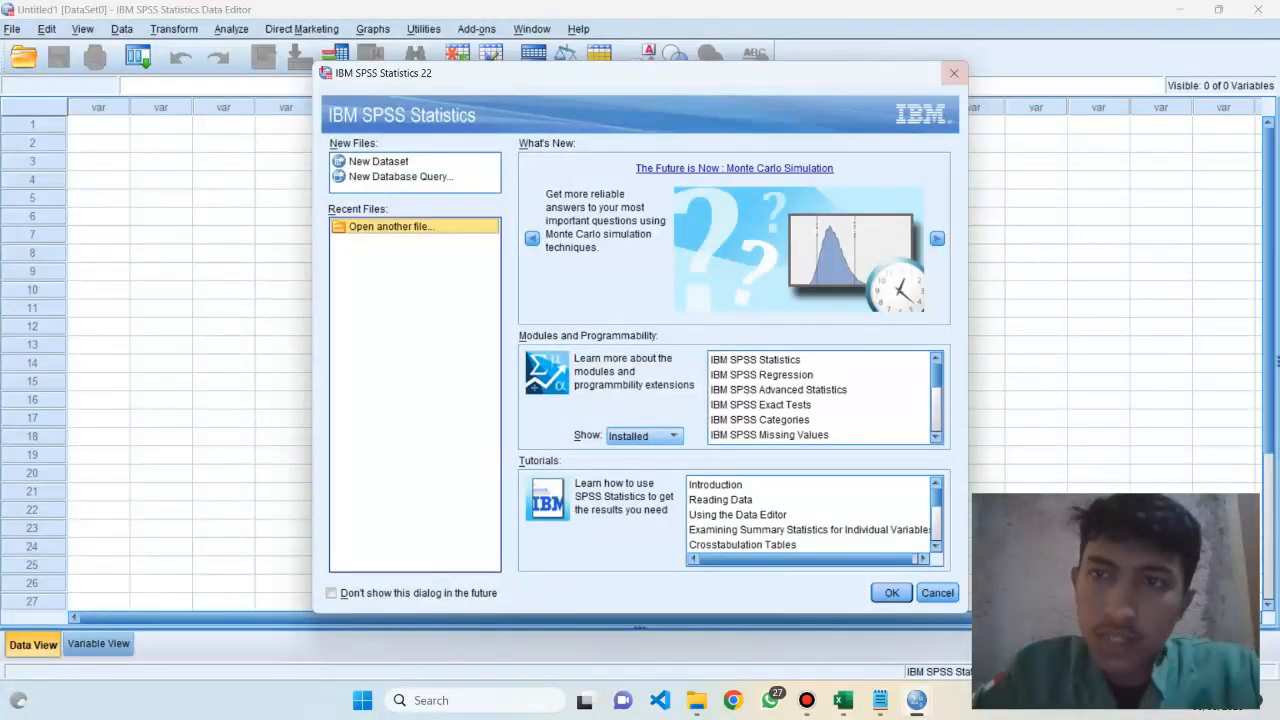
click(953, 73)
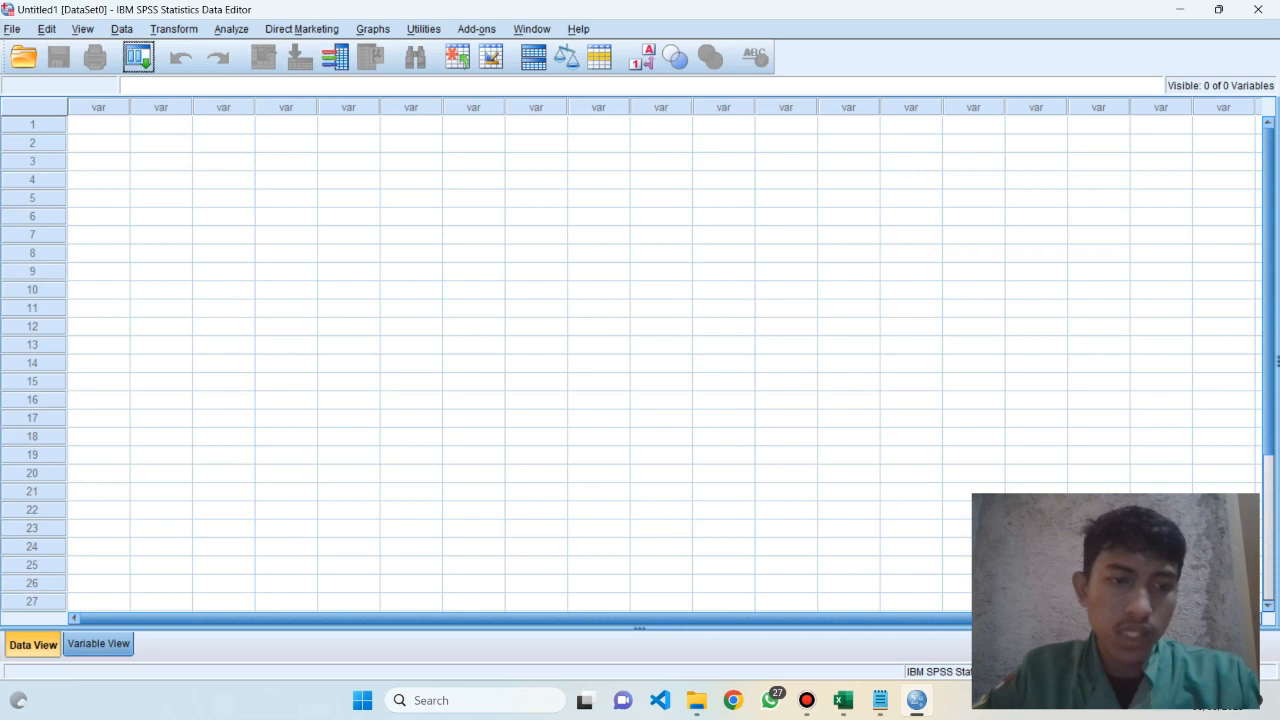
Look at the empty dataset in both Variable View and Data View, ending in Variable View
click(98, 643)
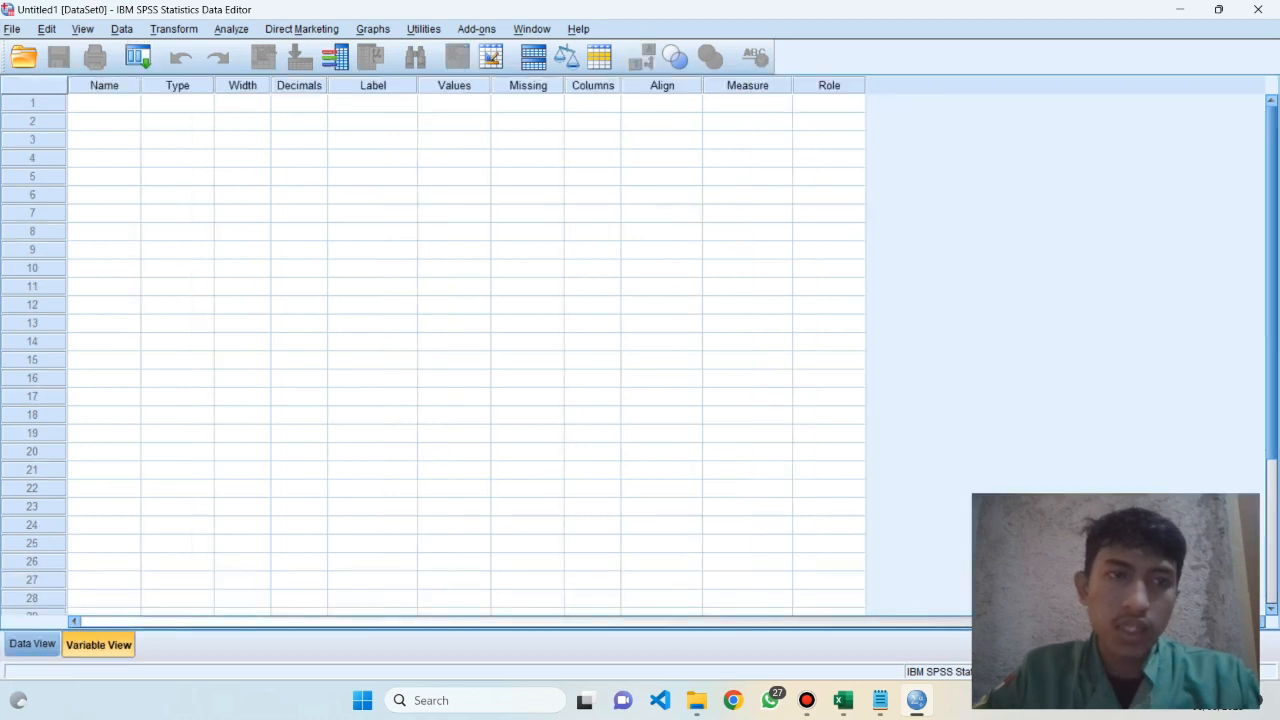
click(32, 643)
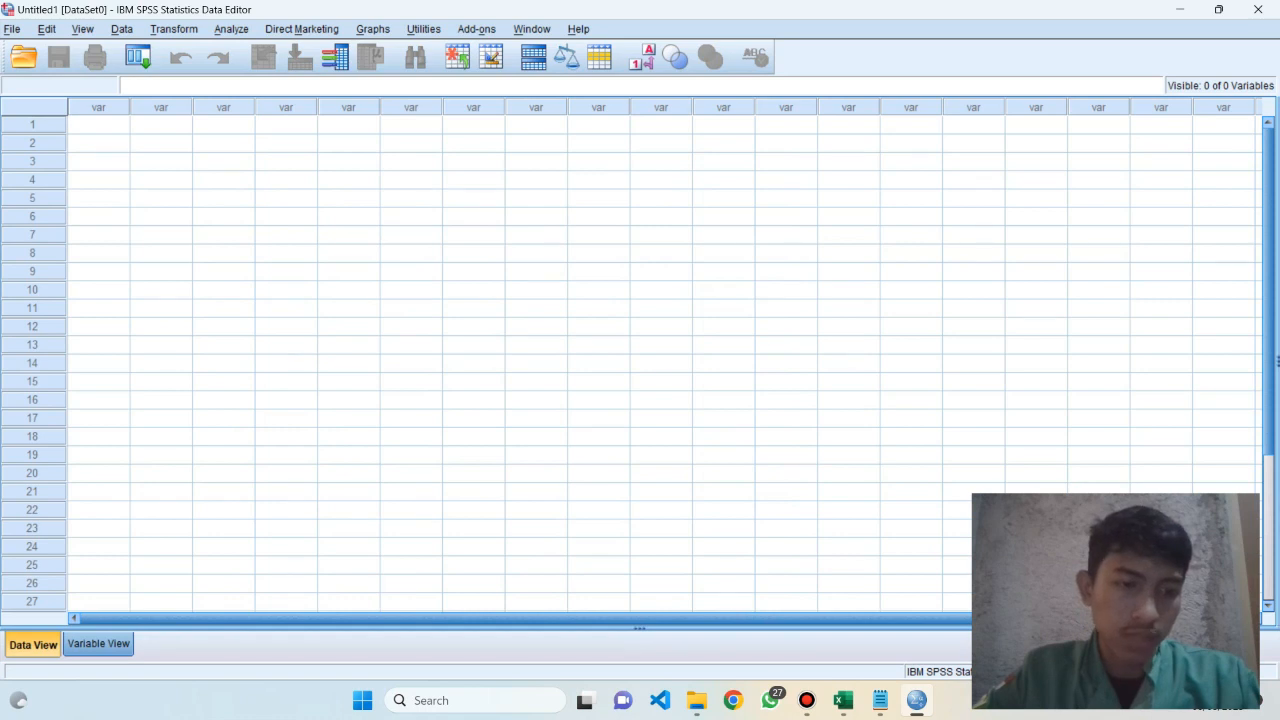
click(98, 643)
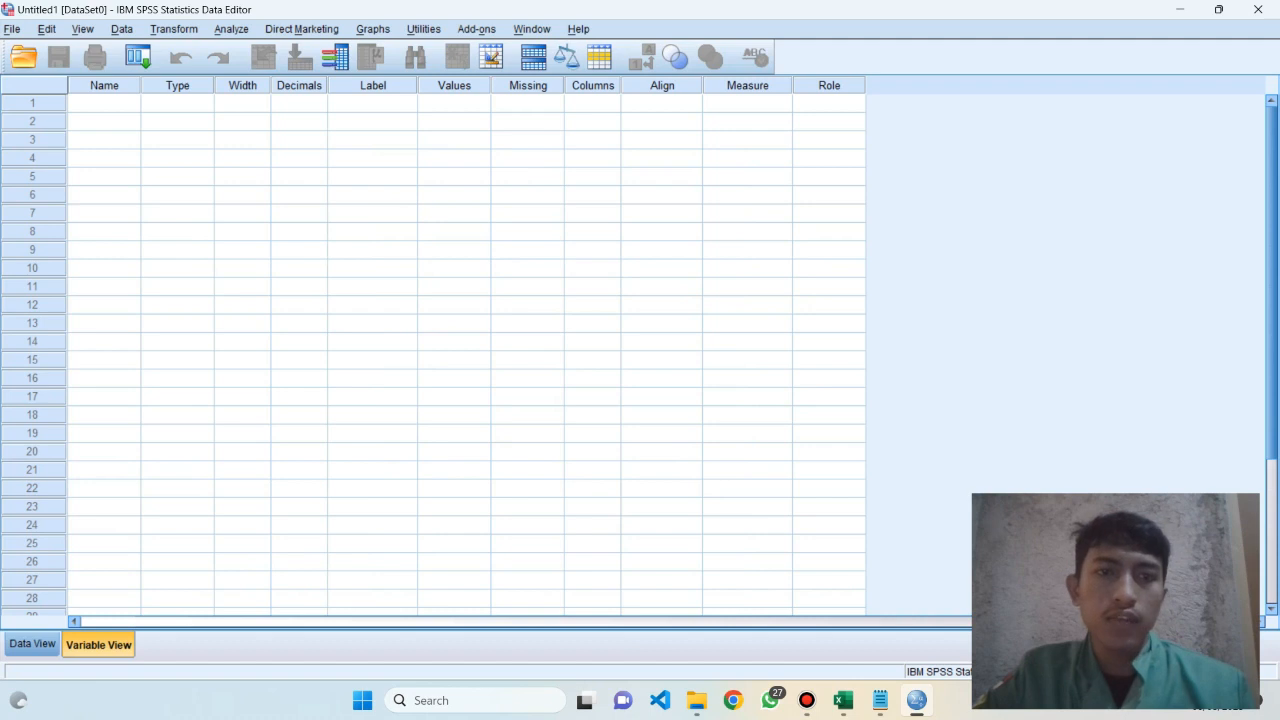
Switch to the Excel workbook and examine the item headers in row 2, starting from X1.1
key(alt+Tab)
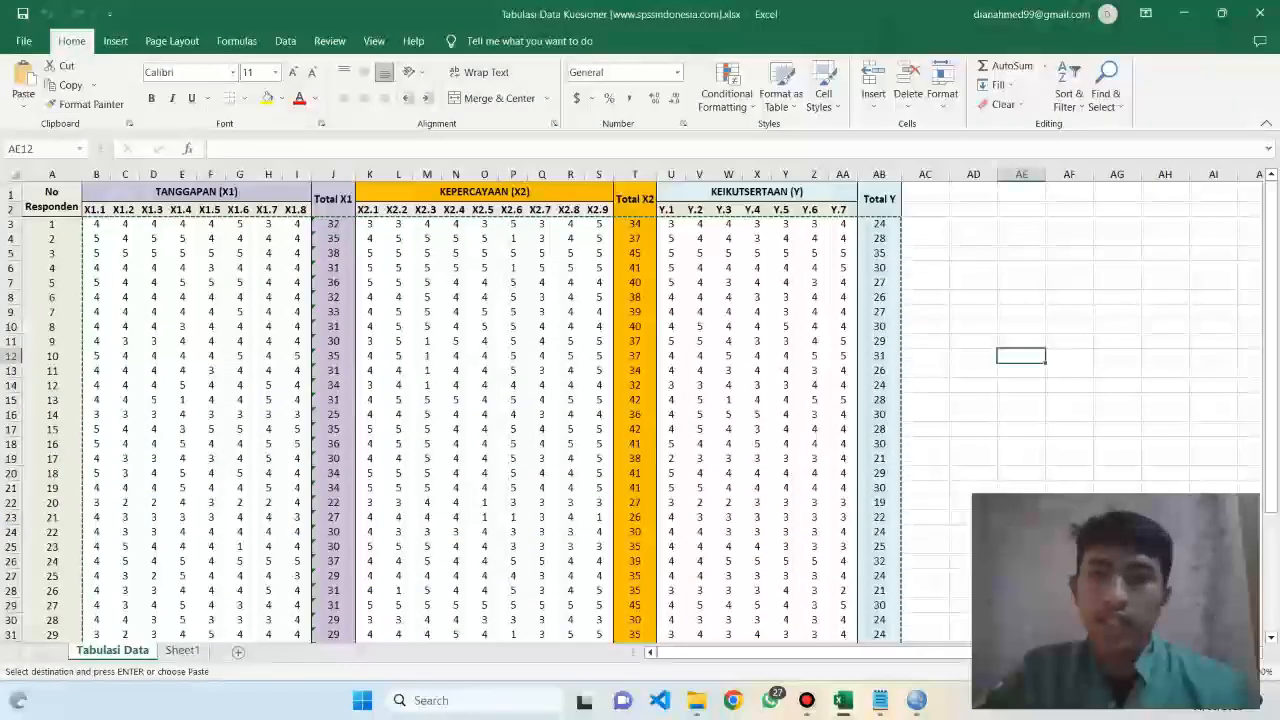
click(1069, 224)
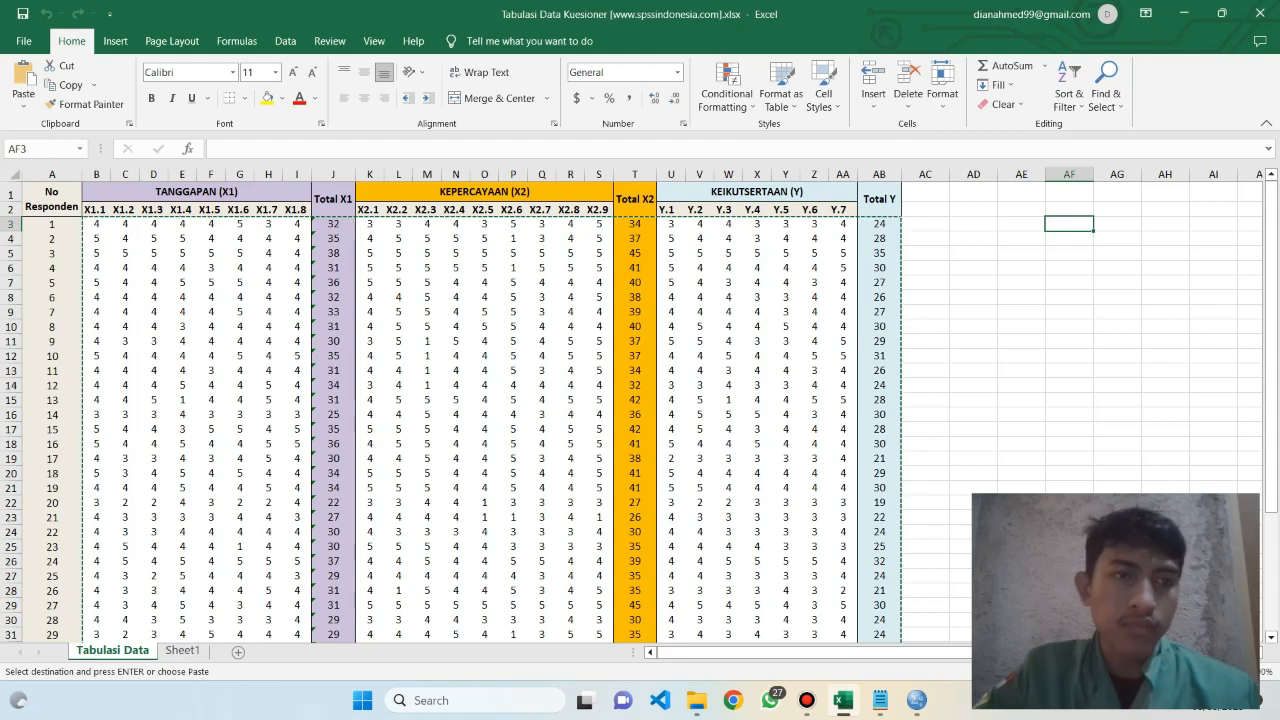
click(96, 210)
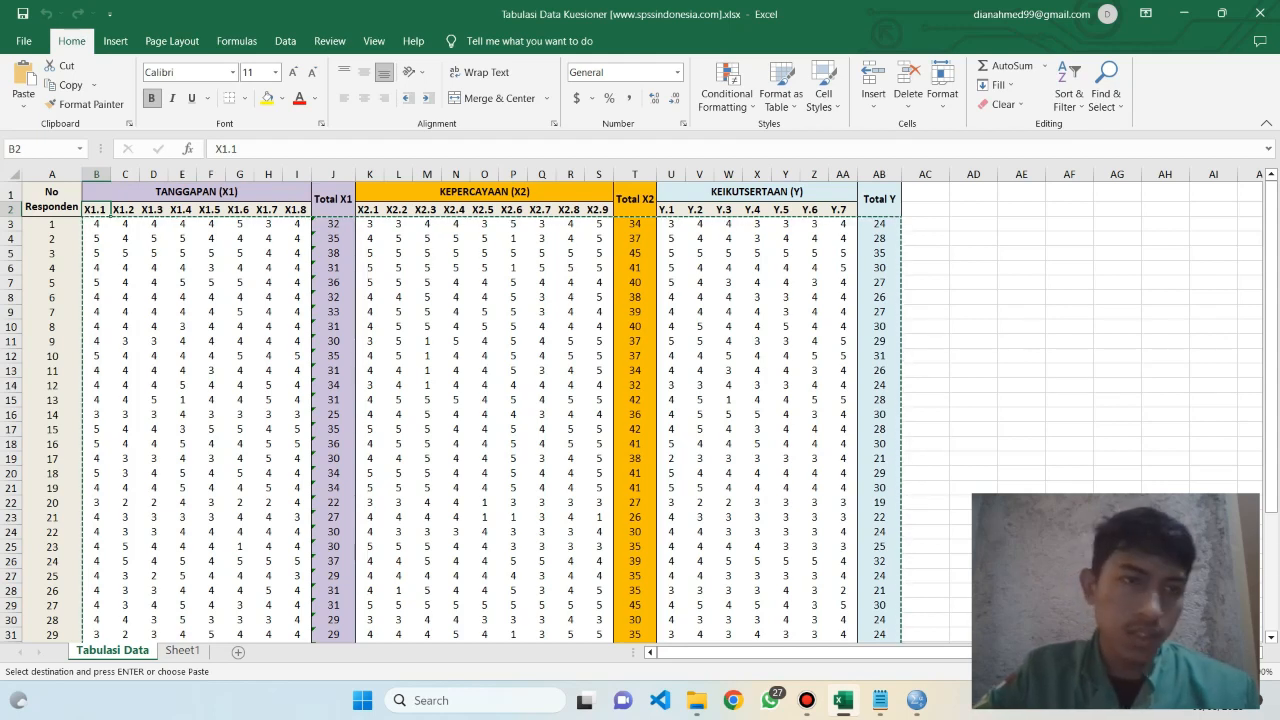
drag(95, 209, 28, 202)
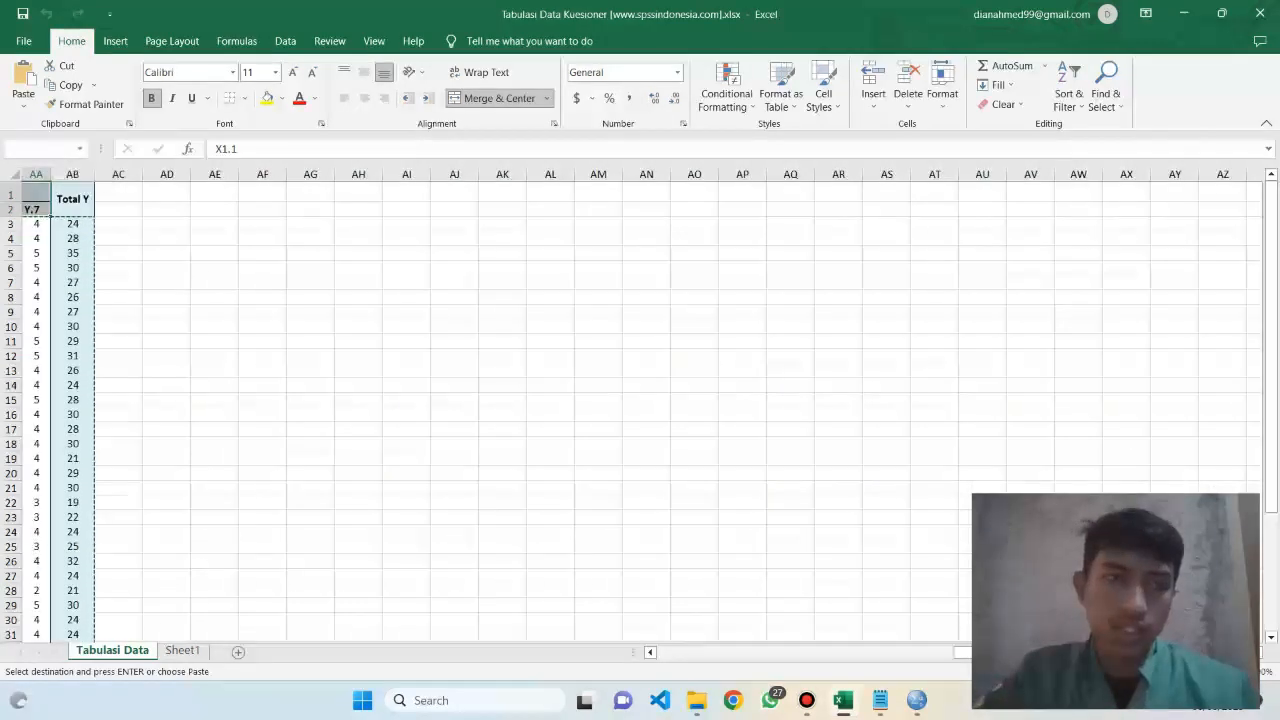
double_click(166, 268)
click(215, 224)
drag(215, 224, 73, 224)
double_click(73, 231)
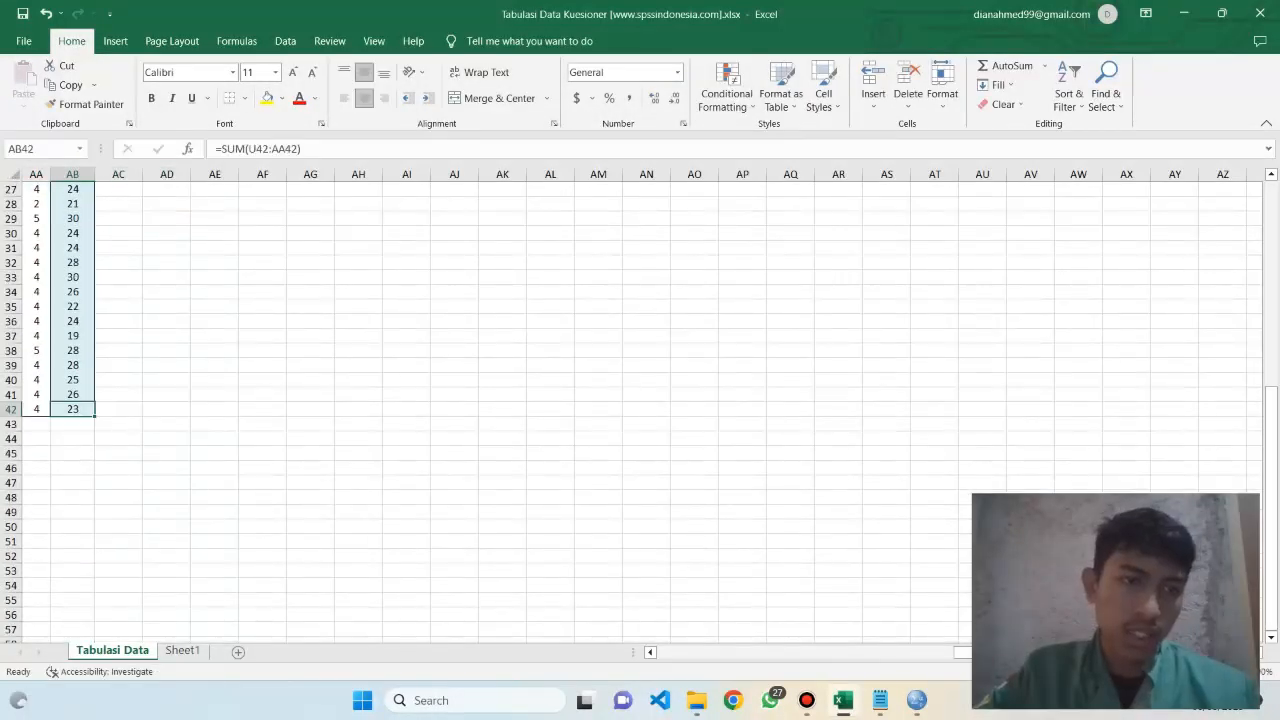
click(166, 380)
key(ctrl+z)
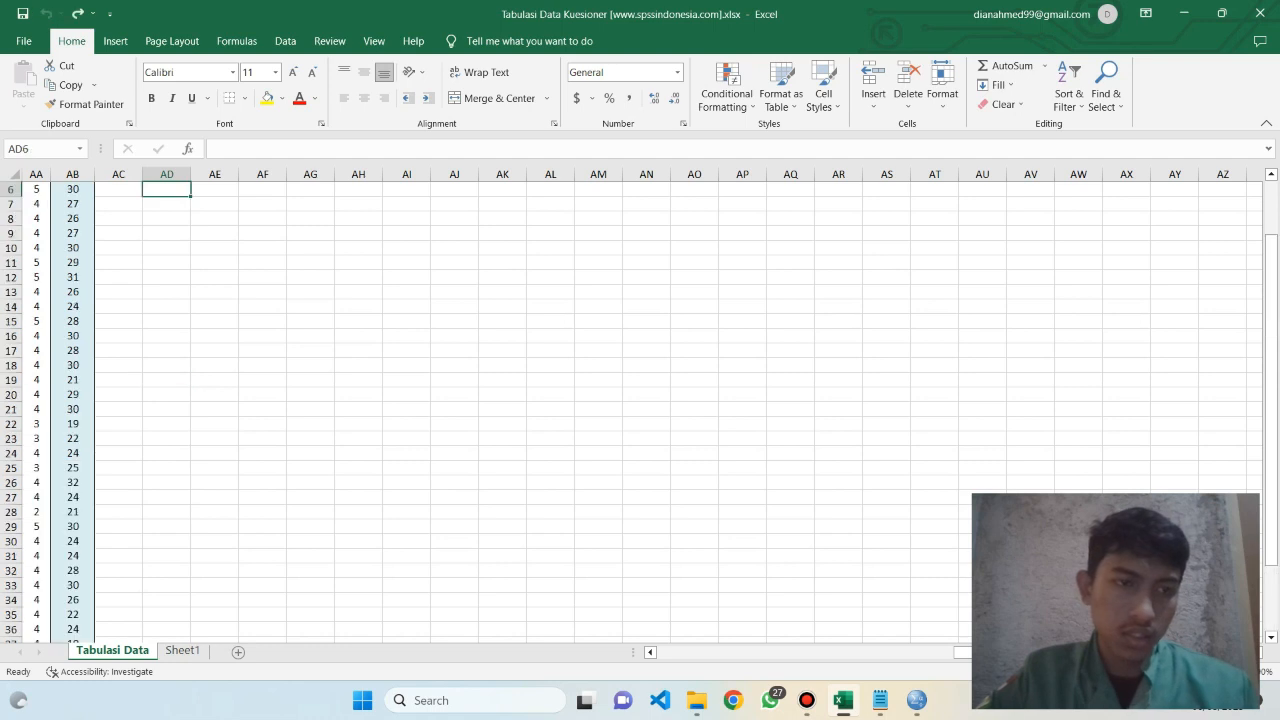
Bring the tabulation table's header rows and first columns back into view
drag(1100, 652, 802, 652)
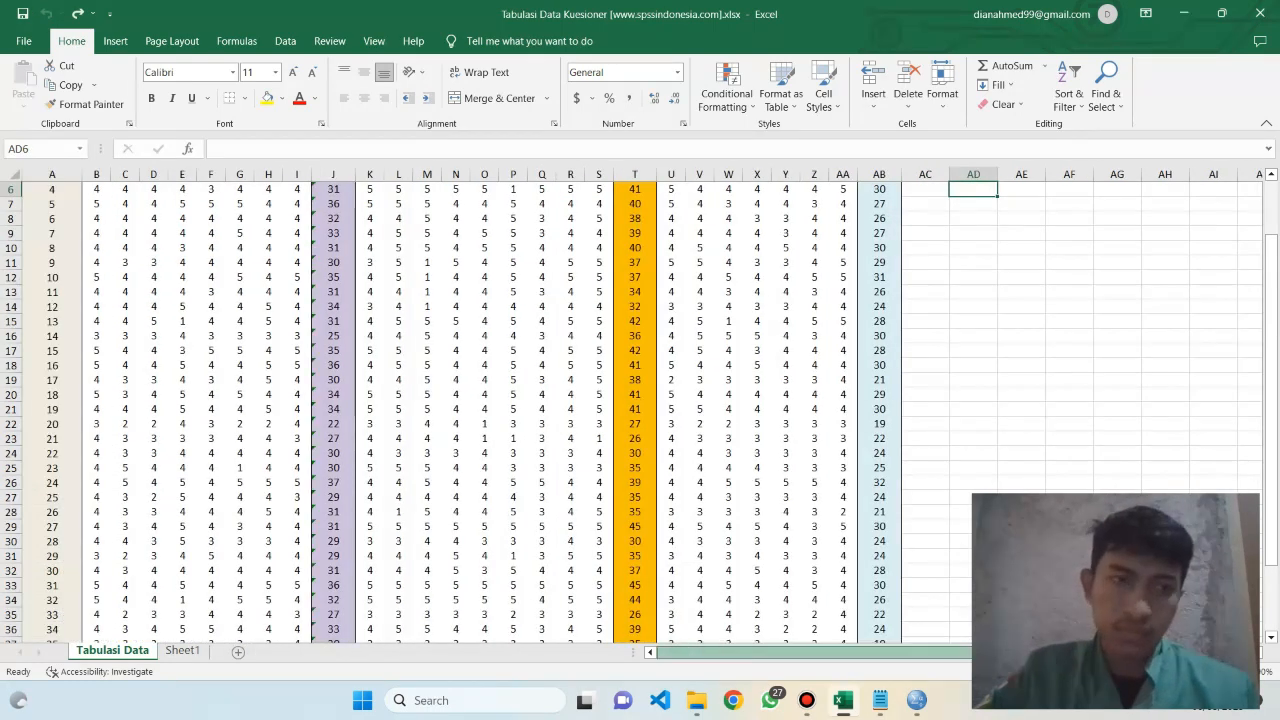
scroll(631, 412, up, 2)
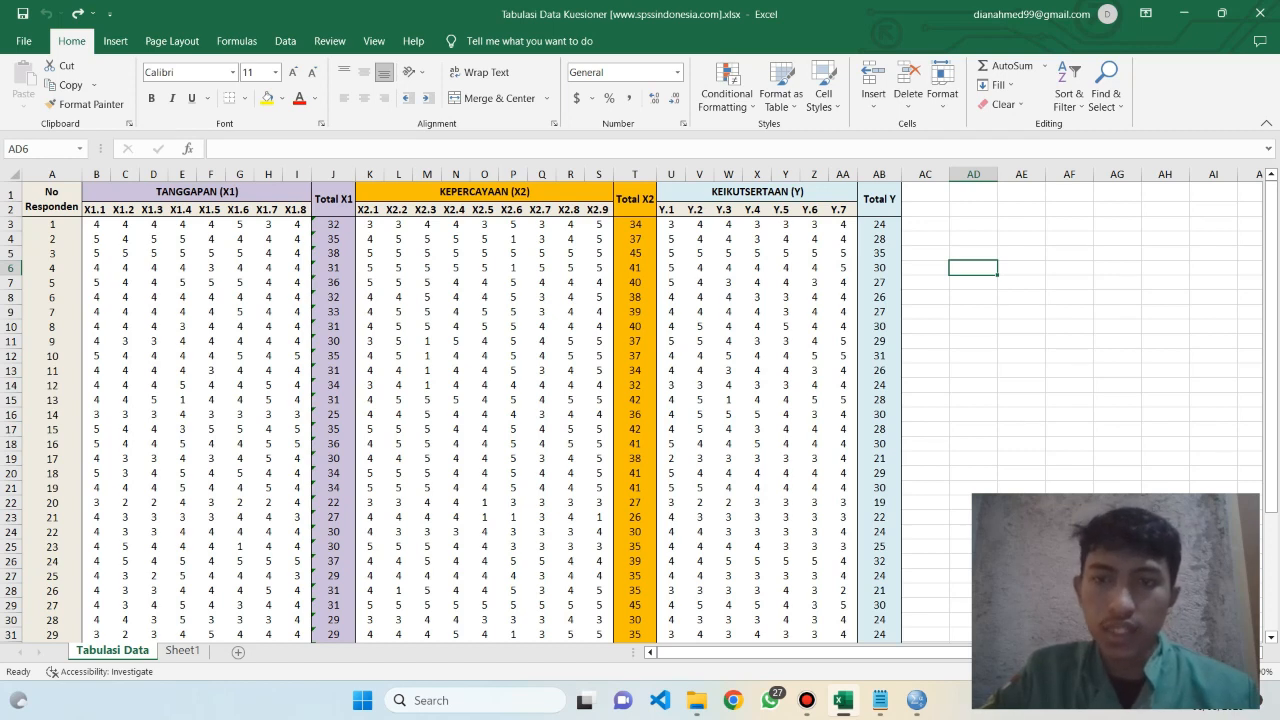
drag(808, 652, 808, 652)
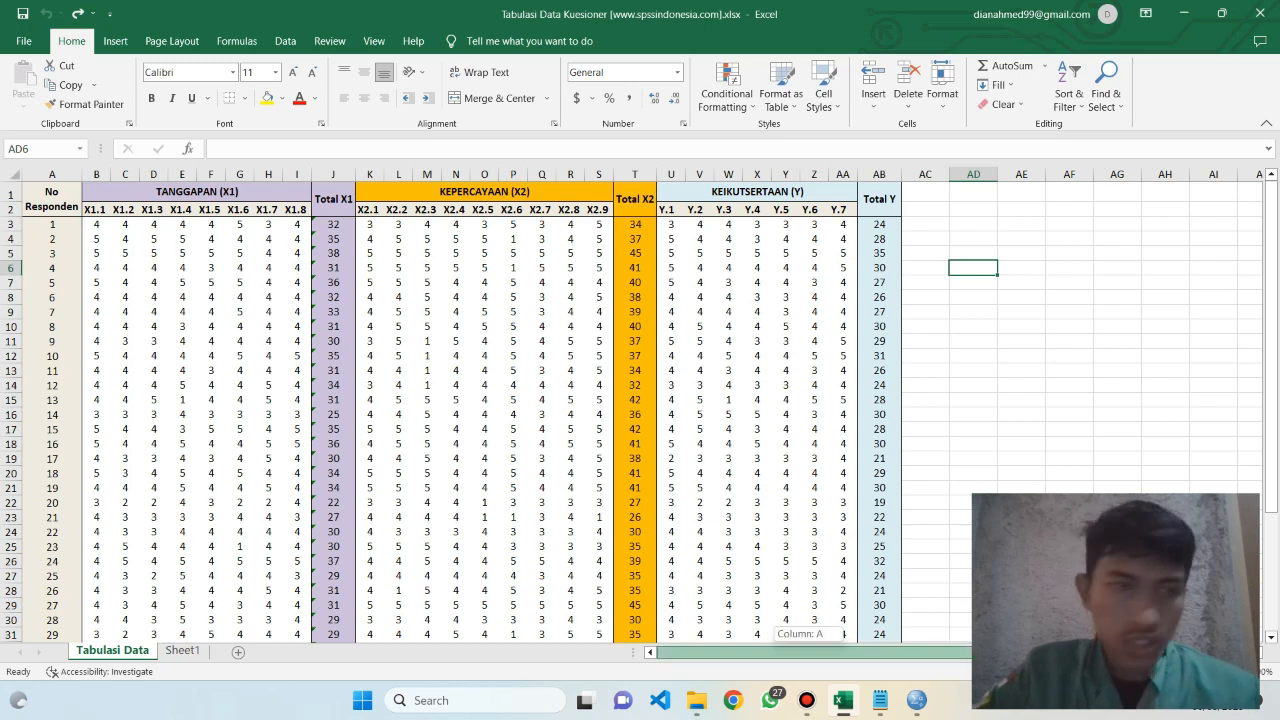
Switch to SPSS and name the first three variables X1.1, X1.2 and X1.3 in Variable View, matching the Excel headers
click(917, 700)
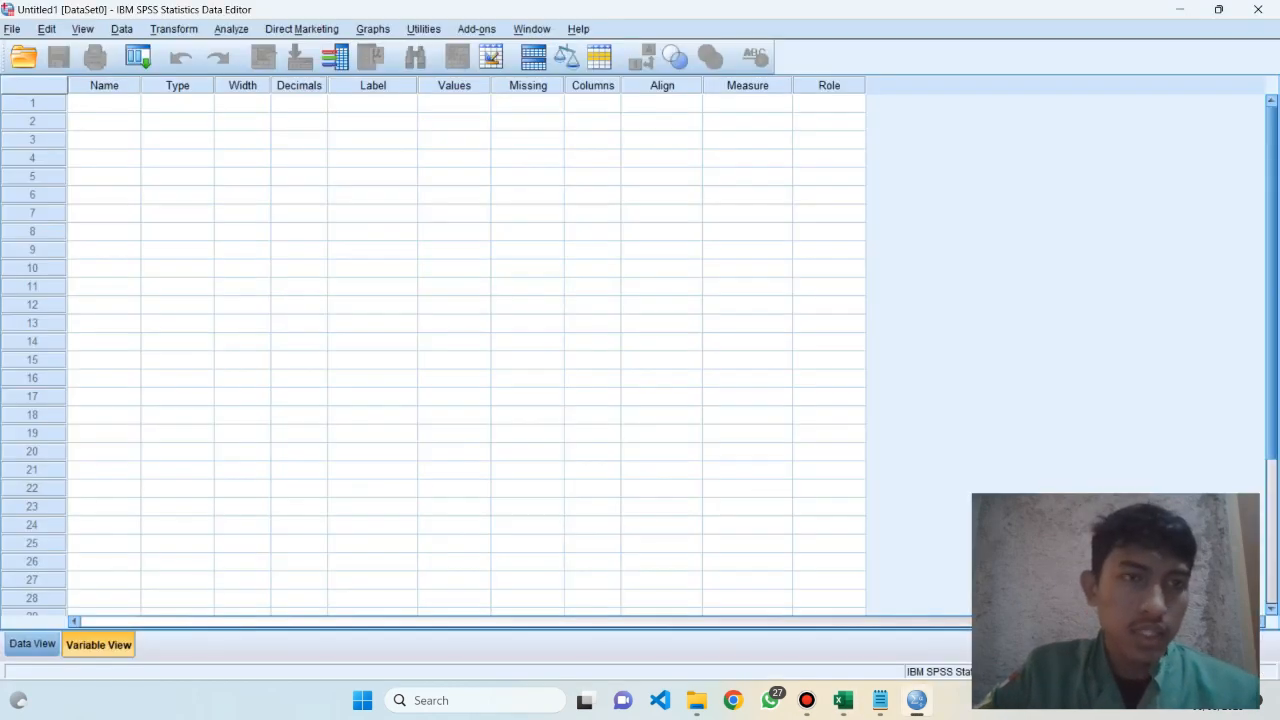
click(843, 700)
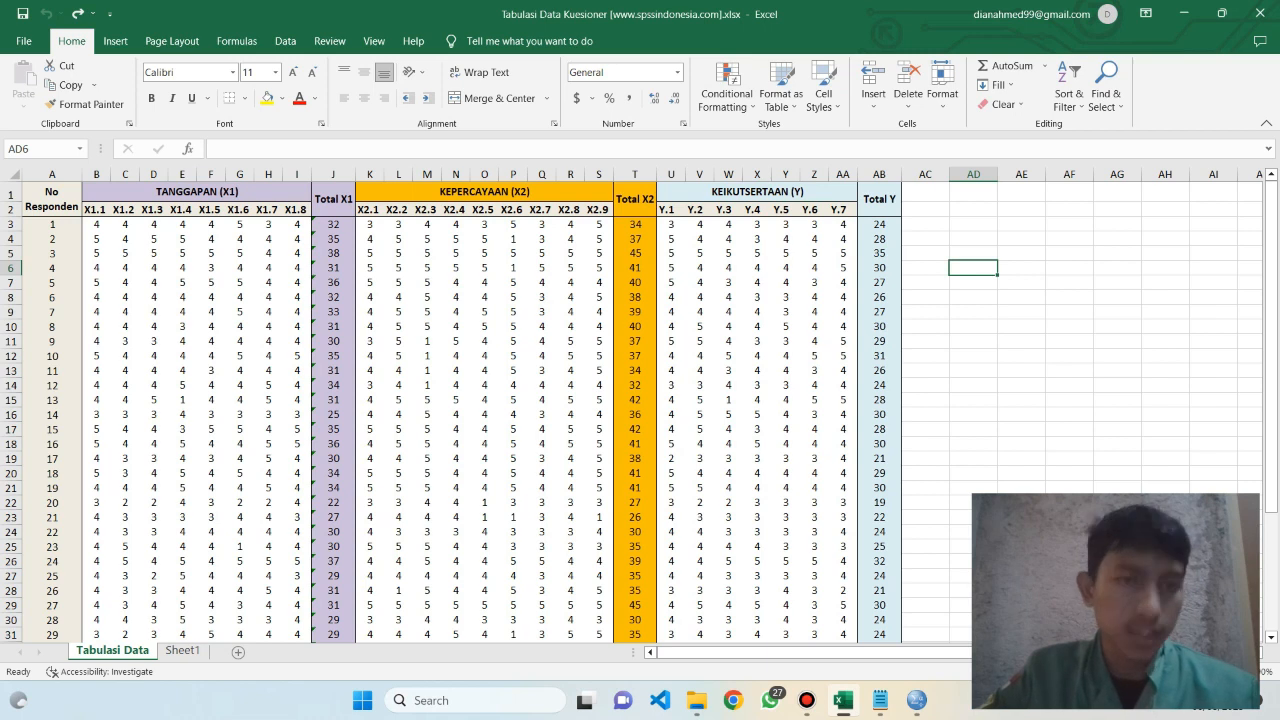
key(alt+Tab)
text(X1.1)
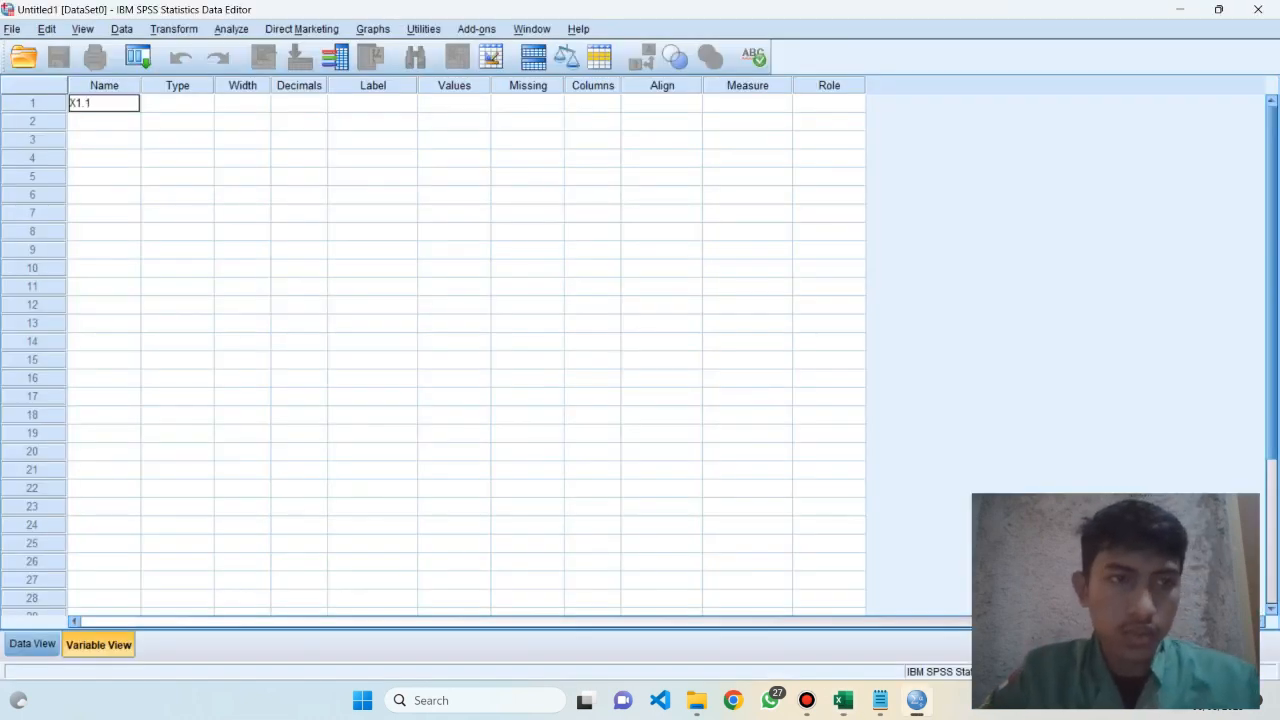
key(Return)
text(X1.)
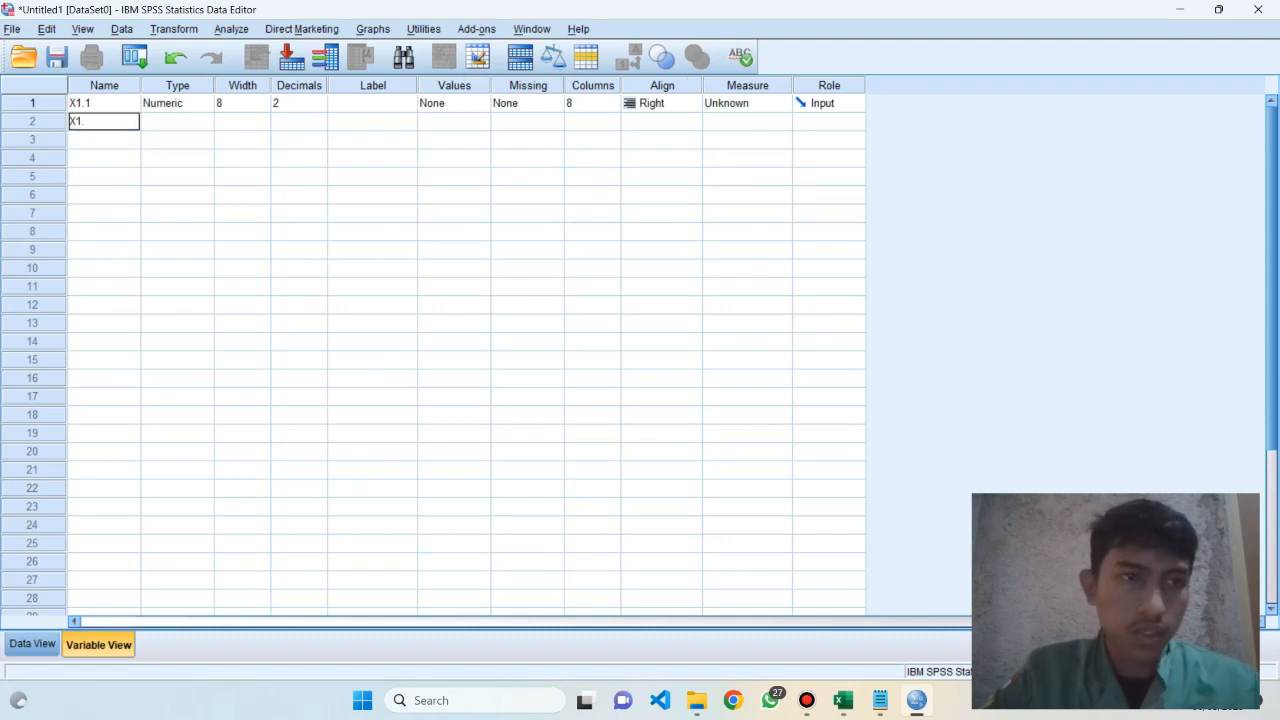
text(2)
key(Return)
text(X1.3)
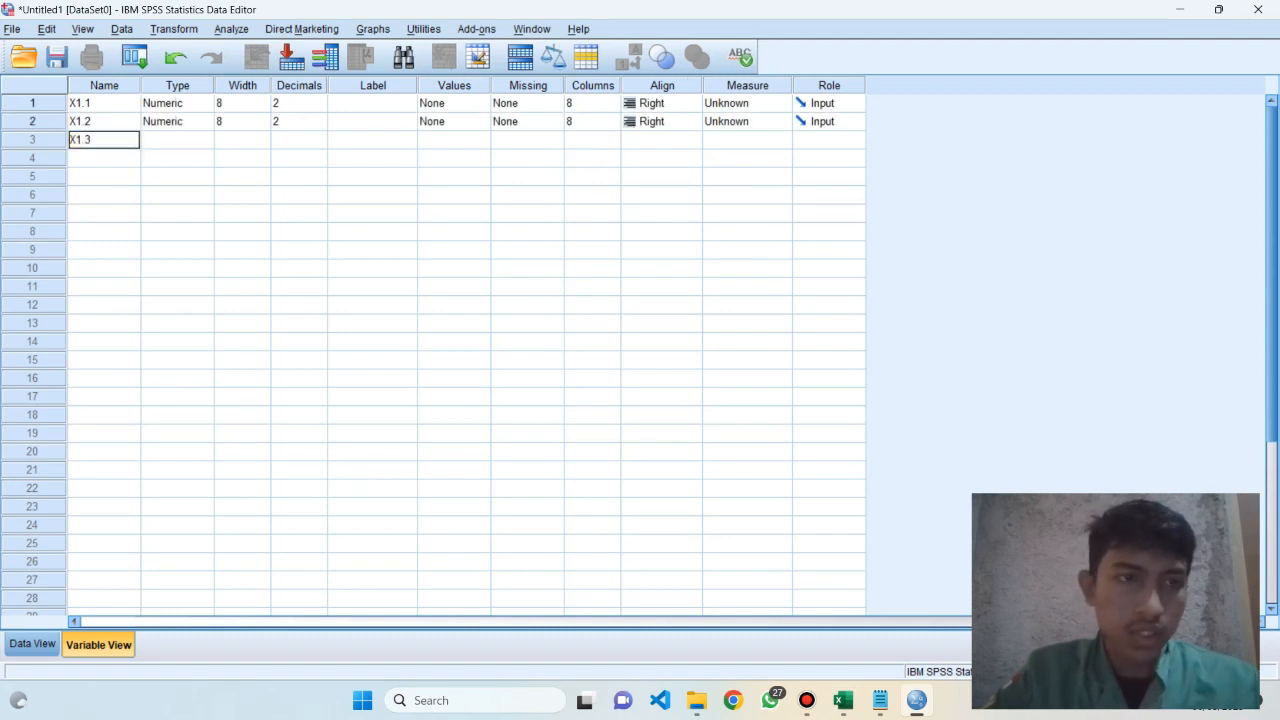
key(Return)
Add the variables X1.4, X1.5 and X1.6 in rows 4 to 6 of the variable list
text(X1.)
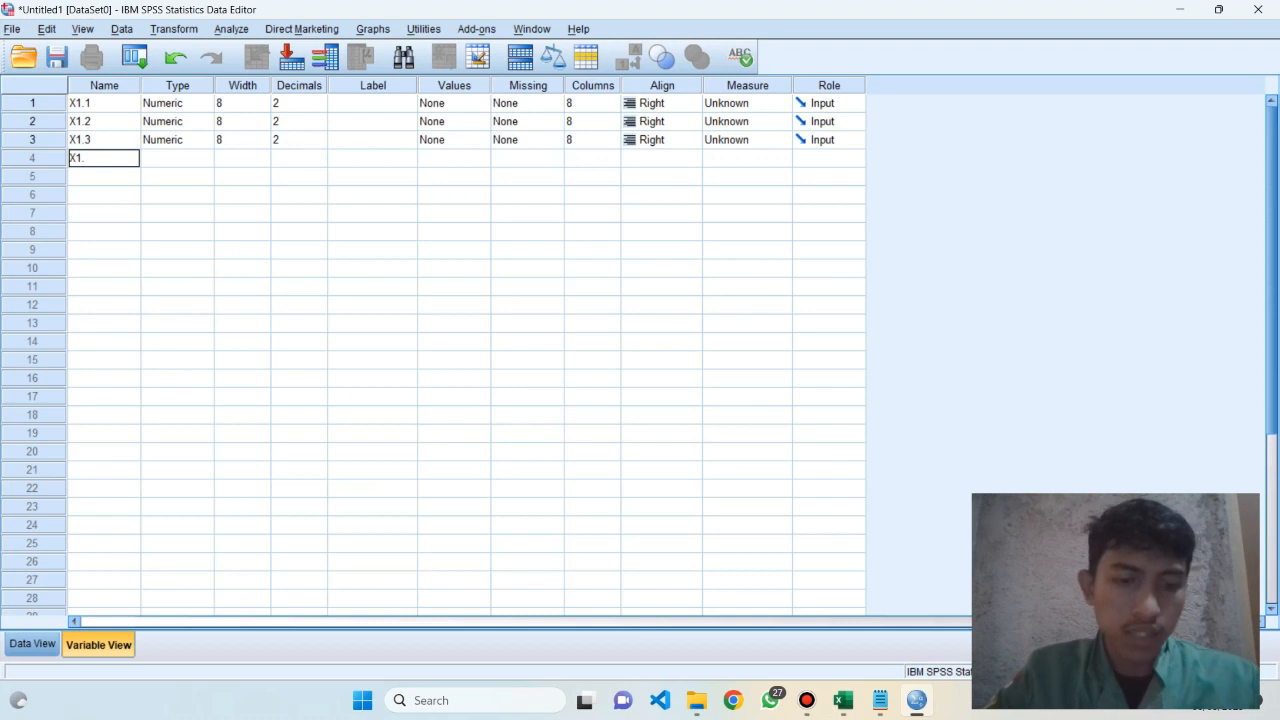
text(4)
key(Return)
text(X1.5)
key(Return)
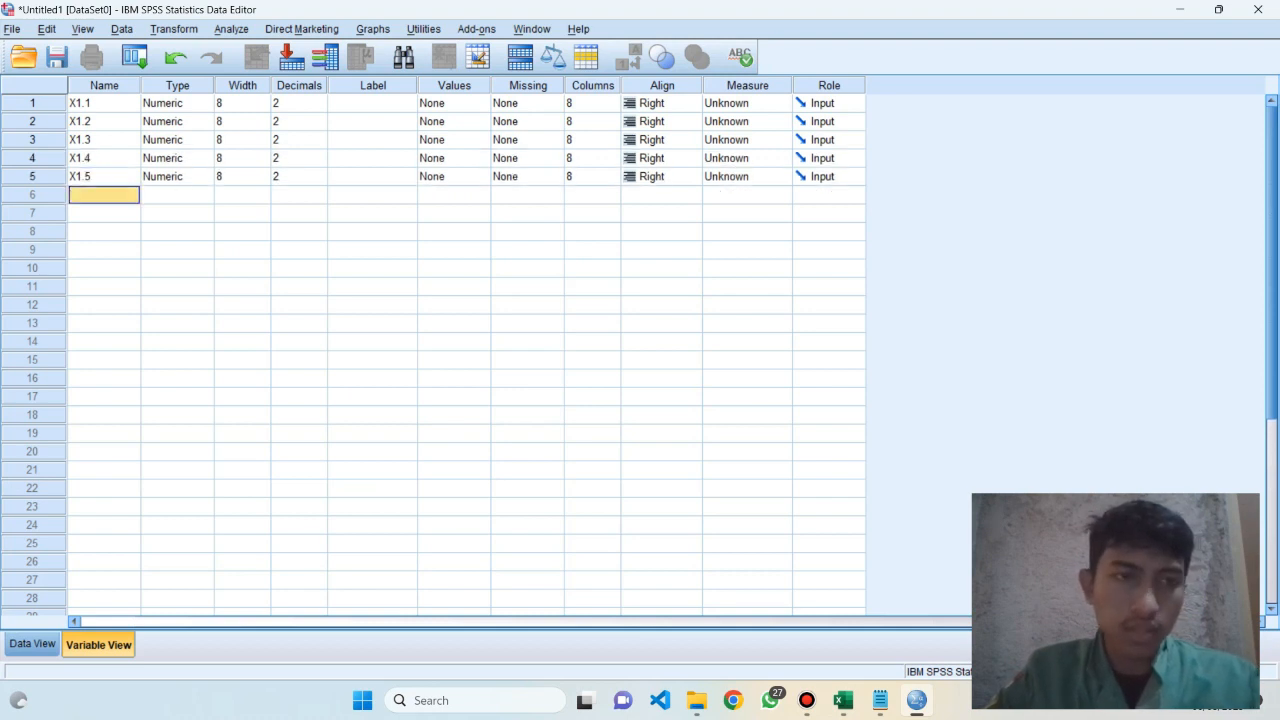
text(X1.6)
key(Return)
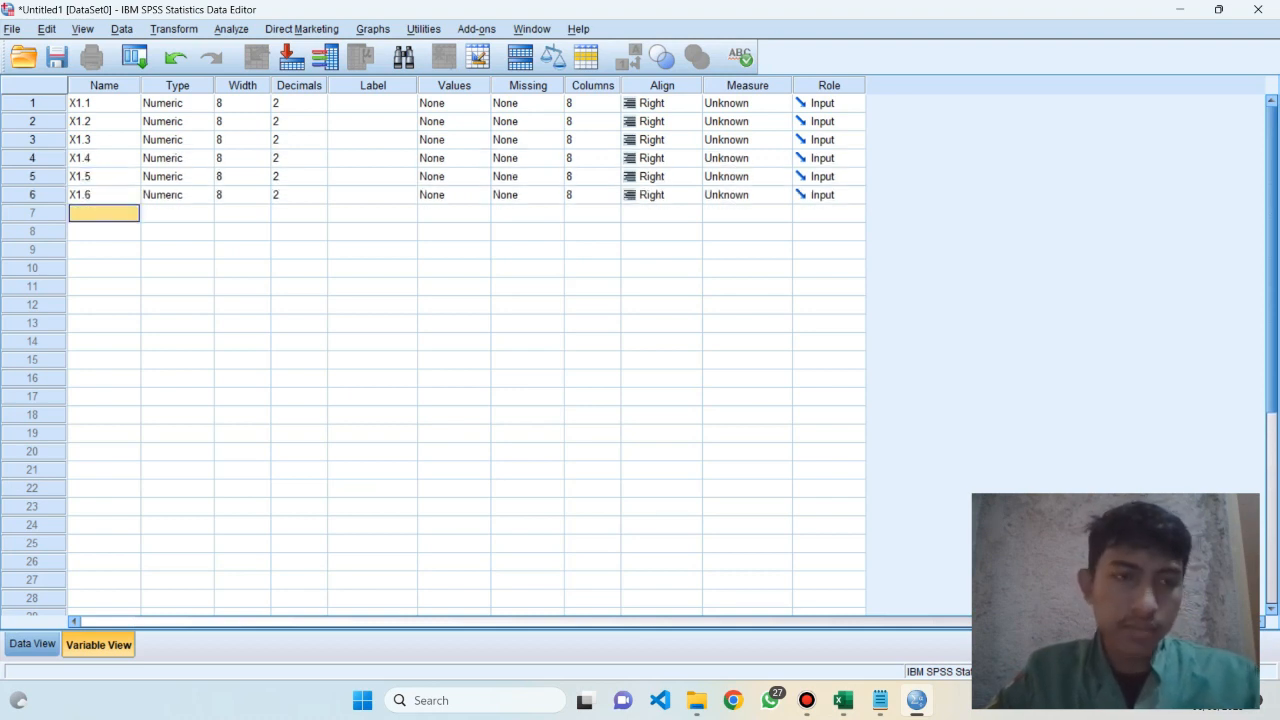
Add the last X1 item variables, X1.7 and X1.8, followed by the total variable Total_X1 in row 9
text(X1.7)
key(Return)
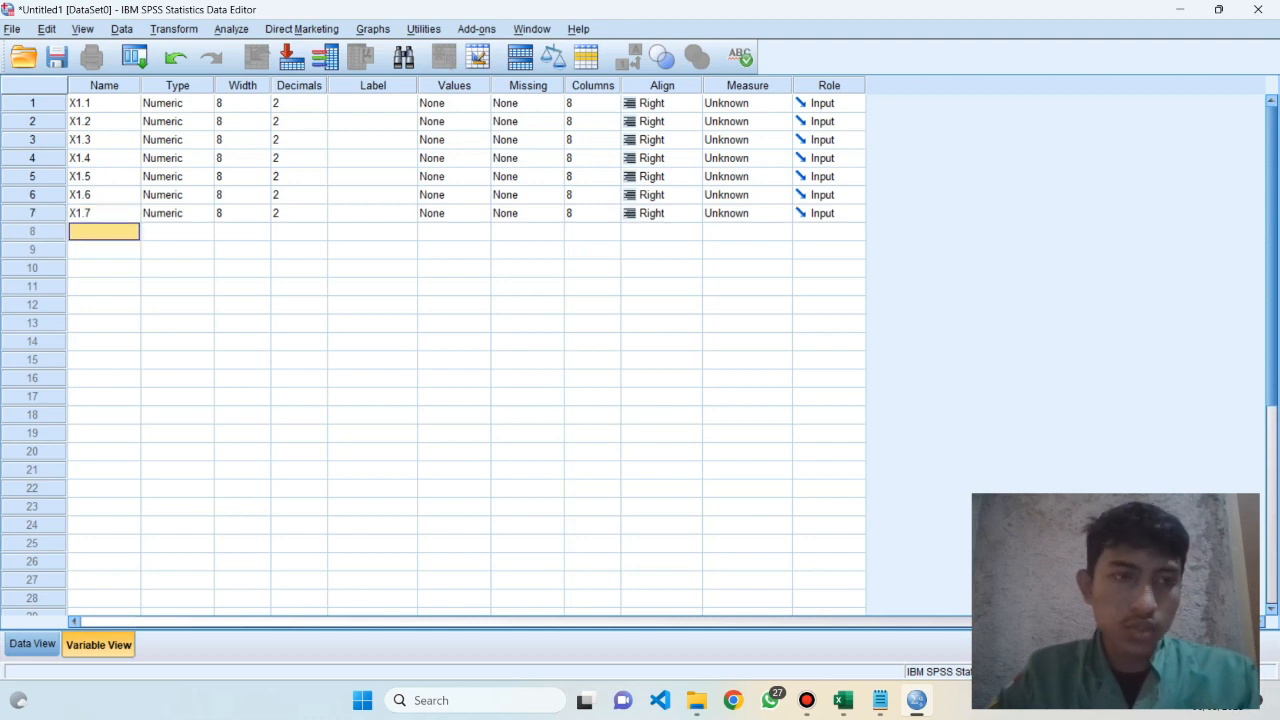
text(X1.8)
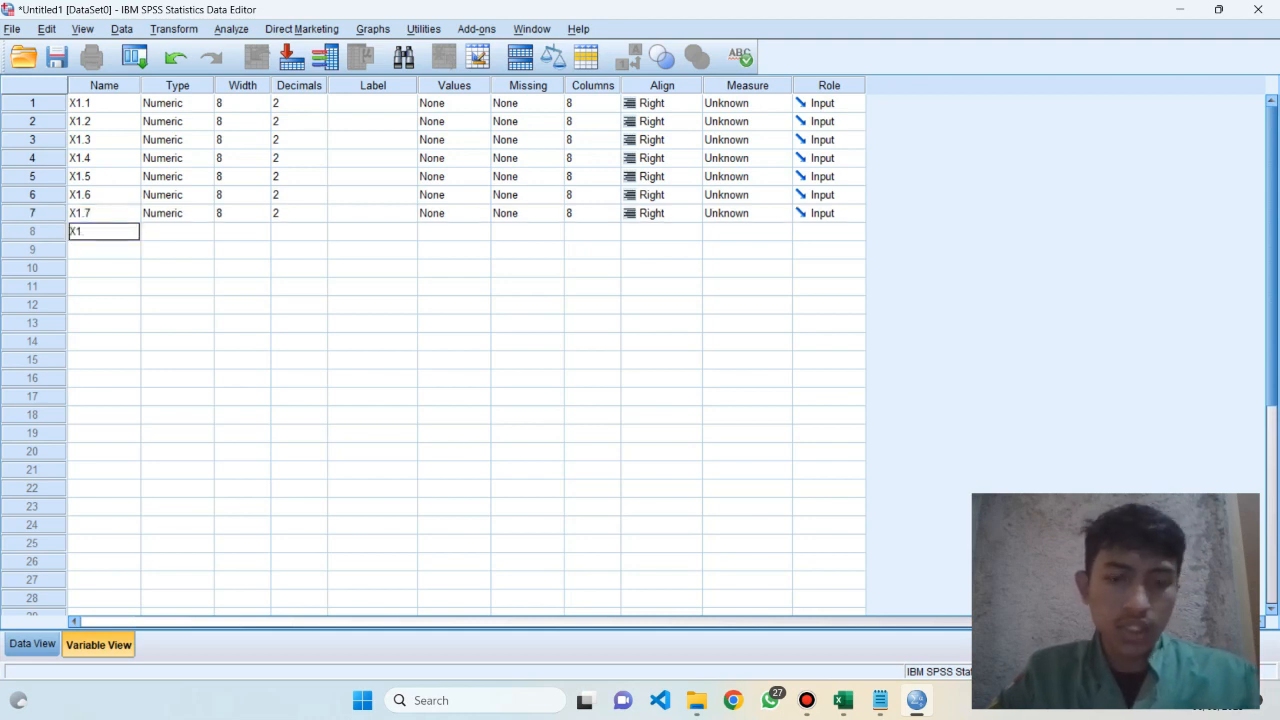
key(Return)
text(T)
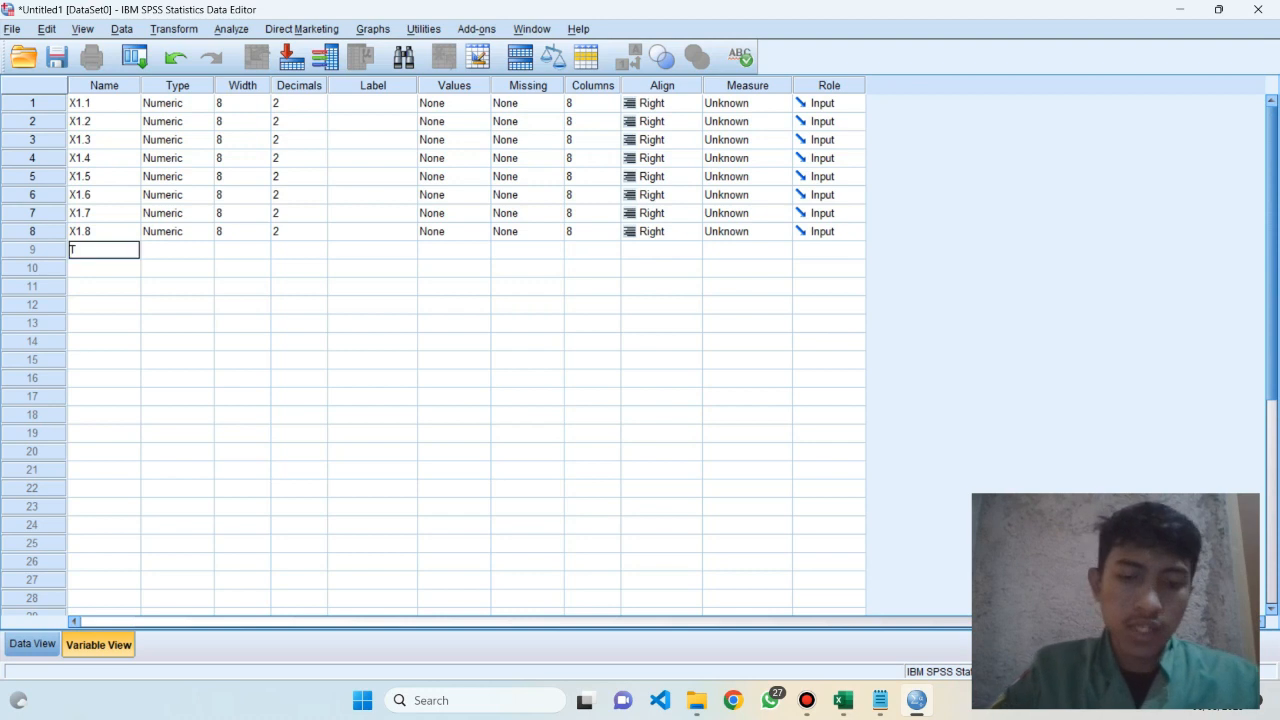
text(otal_x)
text(X1)
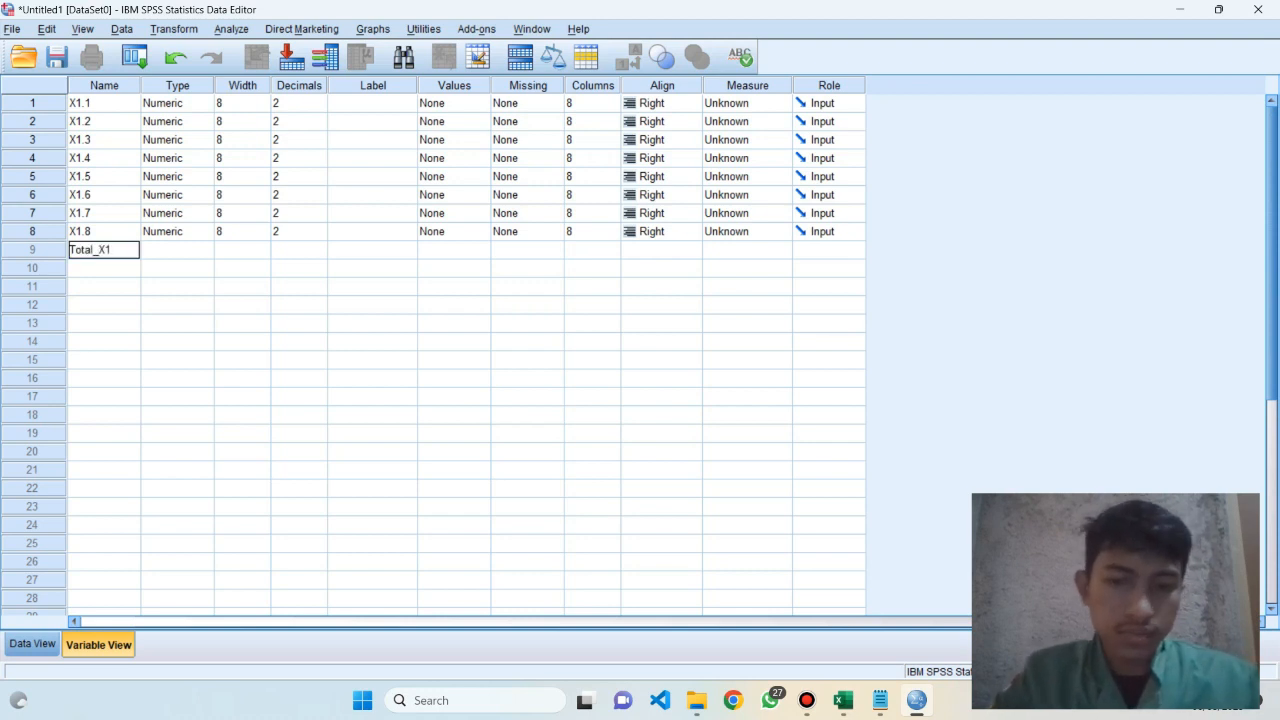
key(Return)
Check the X2 headers in the Excel workbook, then add the variables X2.1, X2.2 and X2.3 in SPSS rows 10 to 12
key(alt+Tab)
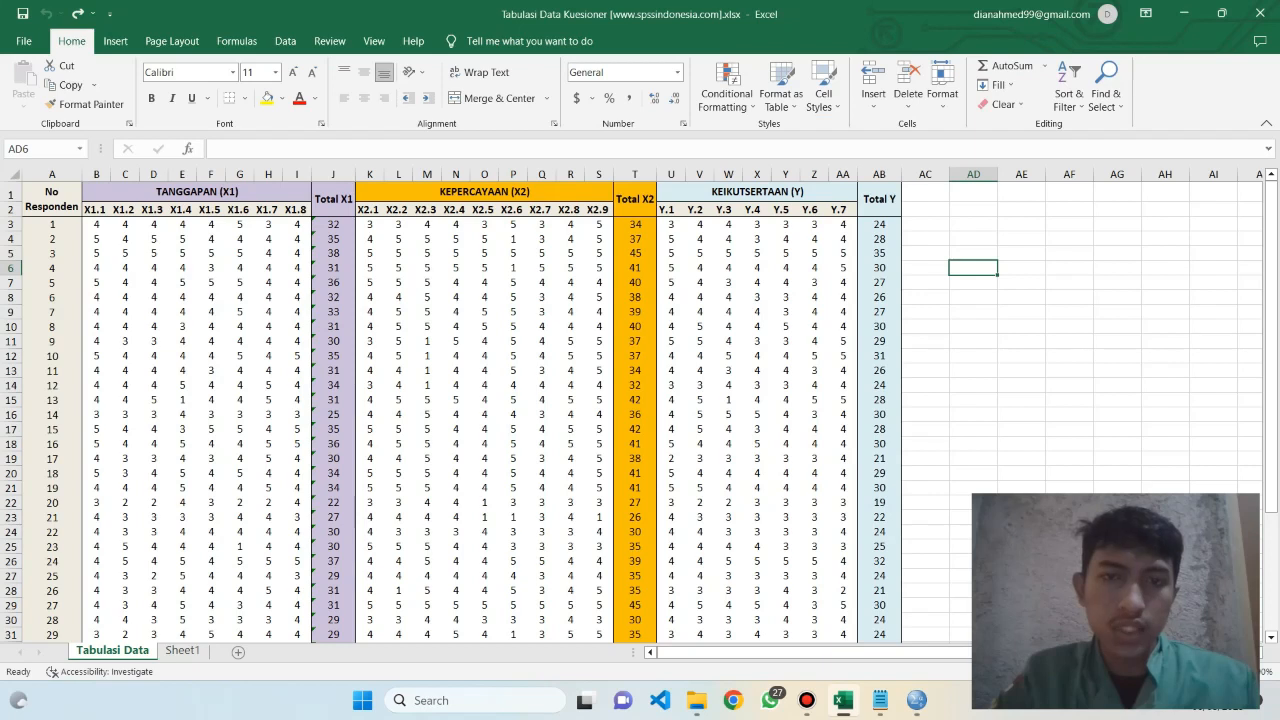
key(alt+Tab)
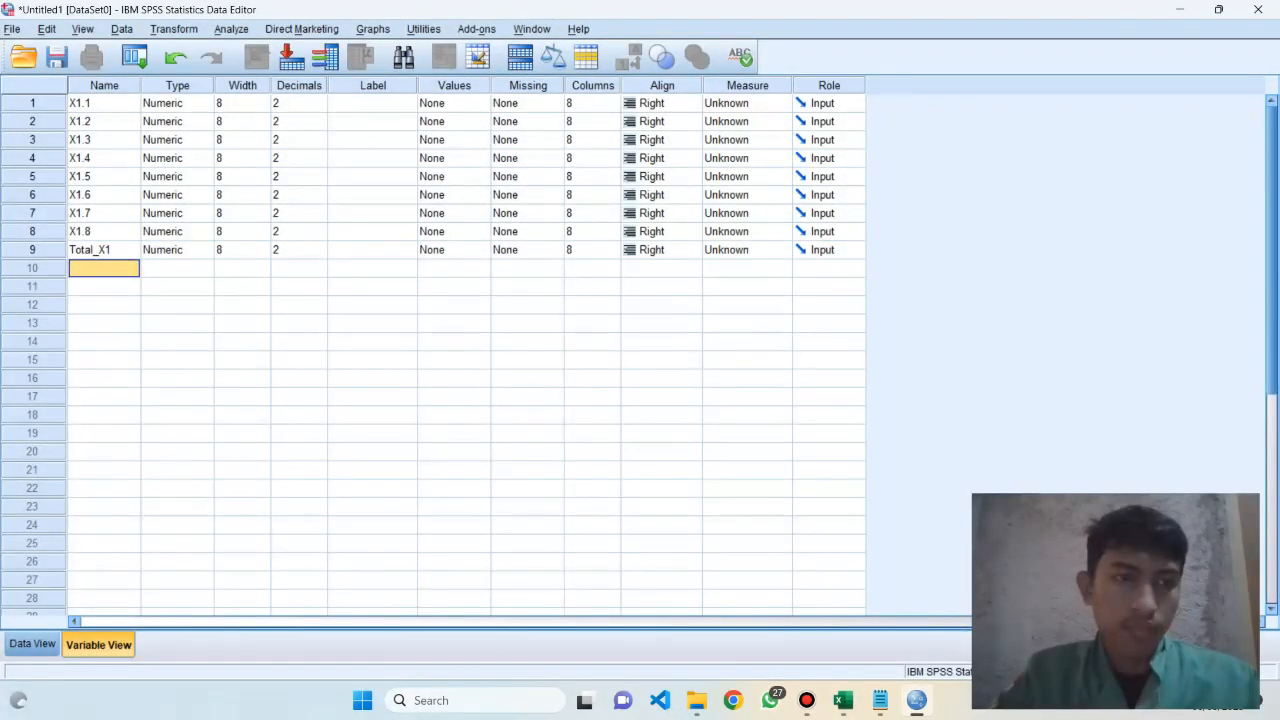
text(X)
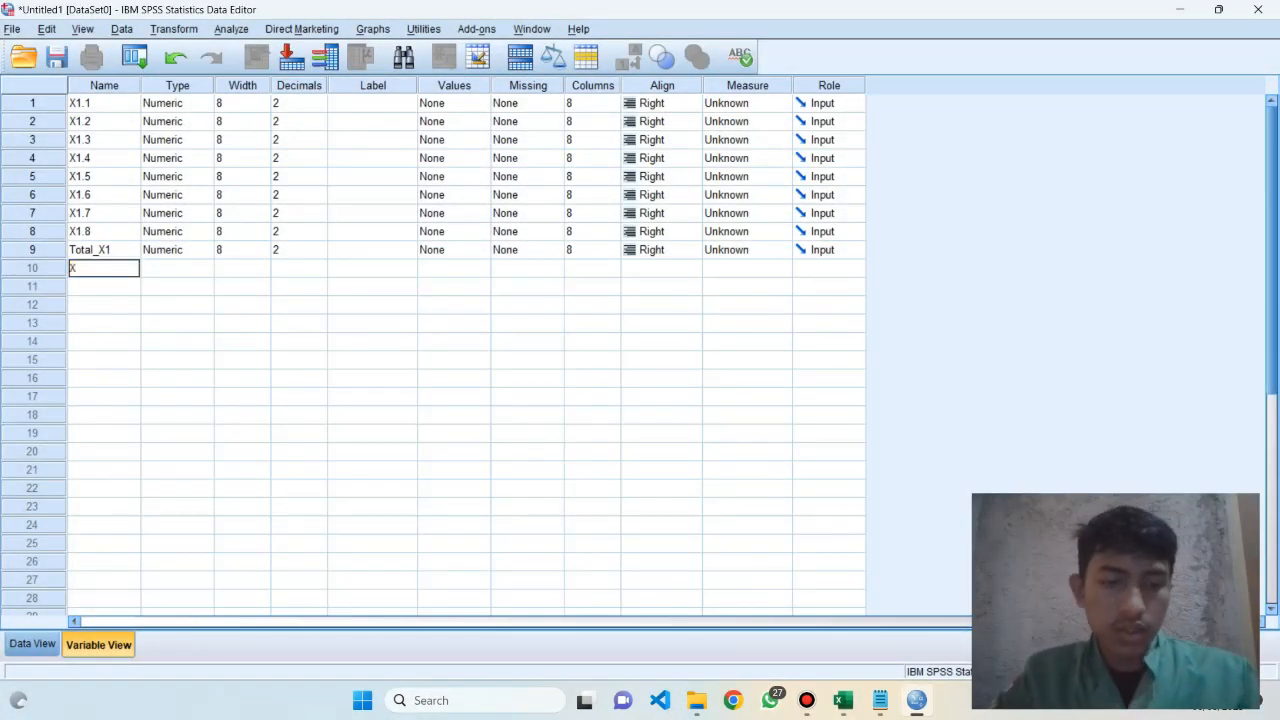
text(2.1)
key(Return)
text(X2.2)
key(Return)
text(X)
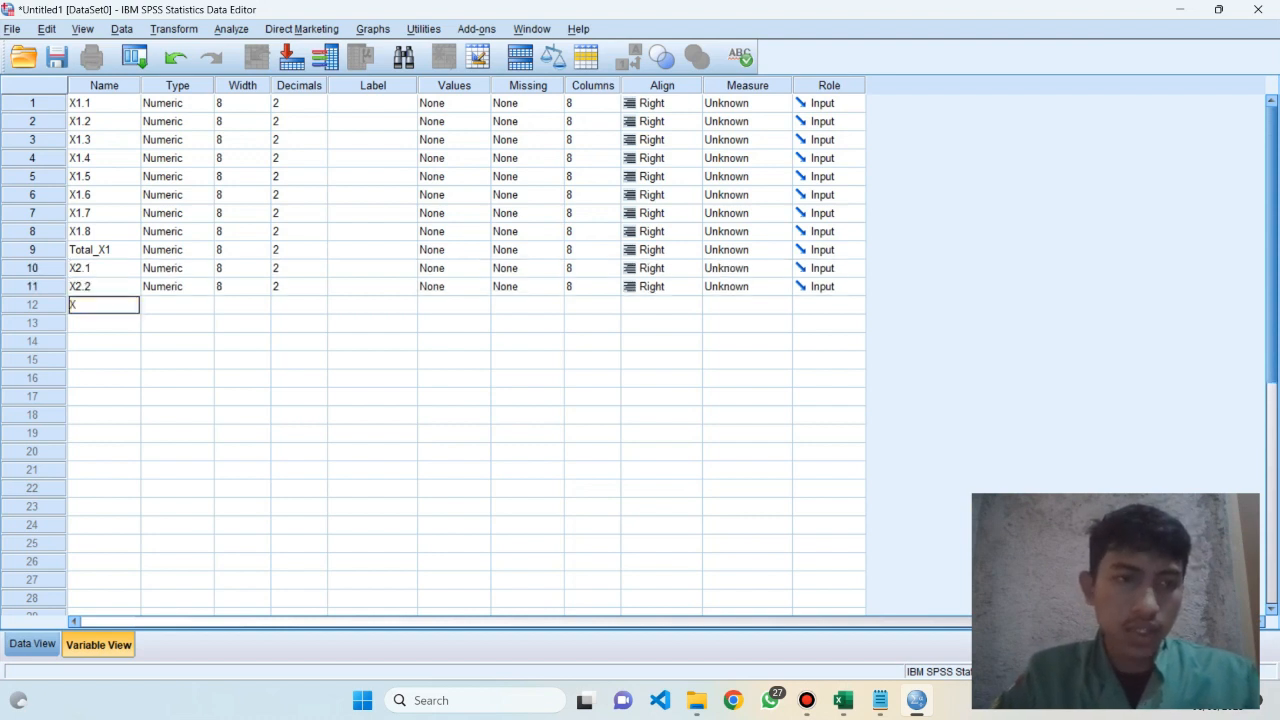
text(2.3)
key(Return)
text(X)
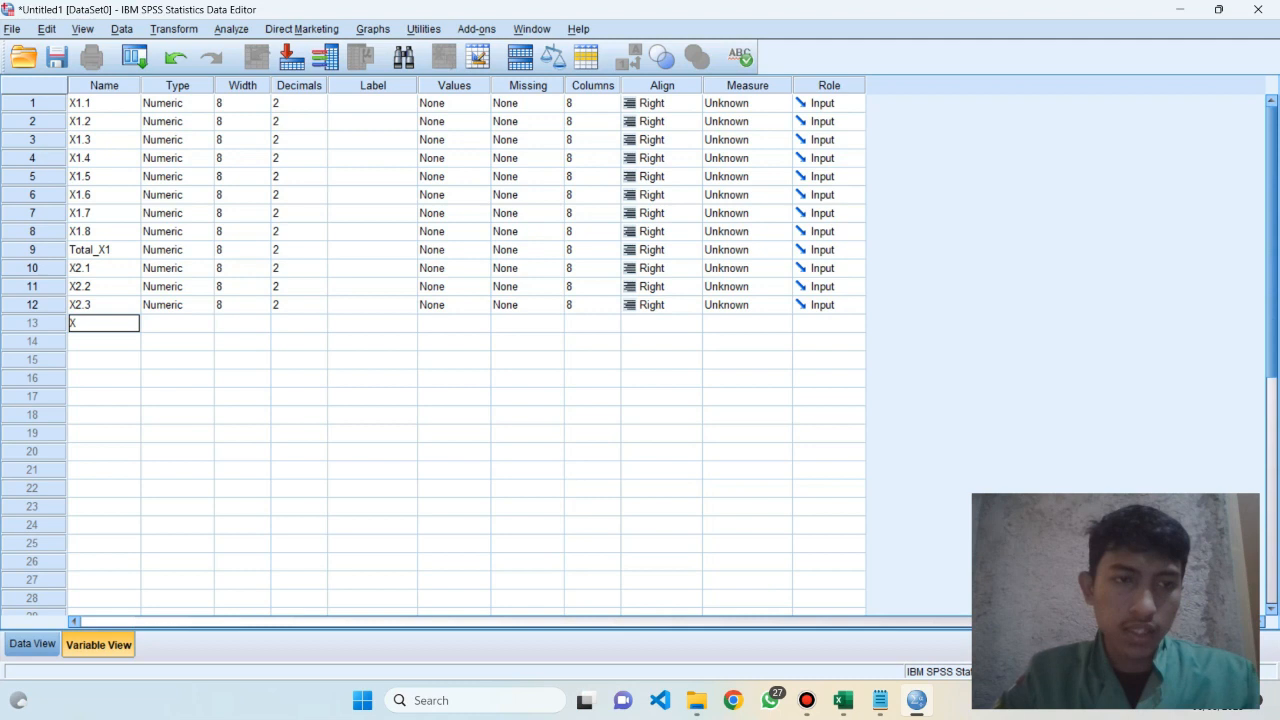
text(2.)
key(Return)
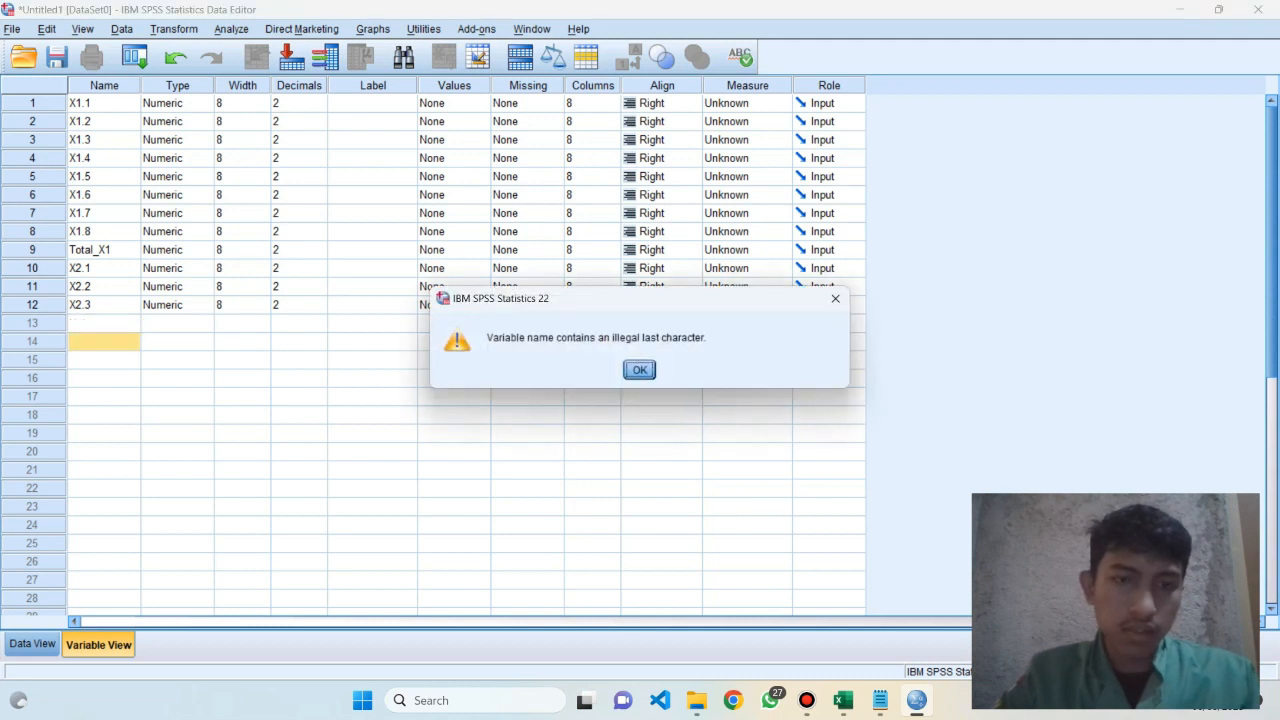
key(Return)
key(Up)
Add the variables X2.4, X2.5 and X2.6 in rows 13 to 15 of the variable list
text(X2.4)
key(Return)
text(X)
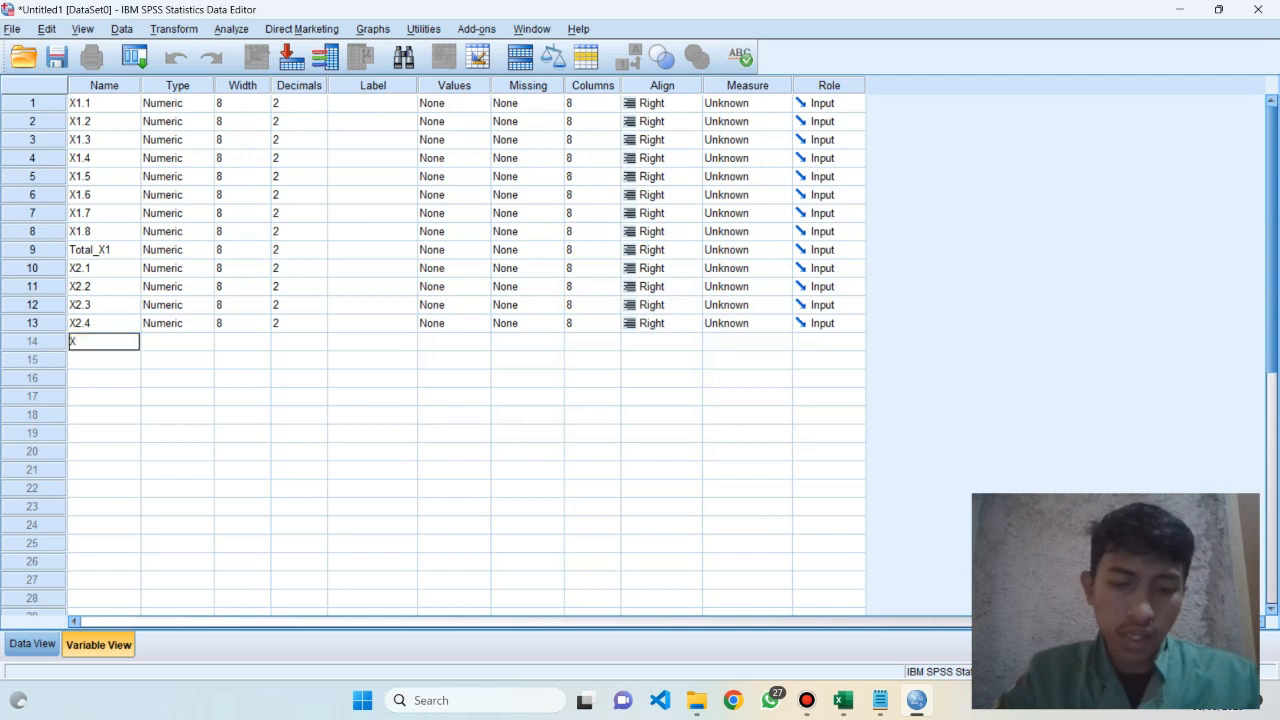
text(2.5)
key(Return)
text(X2)
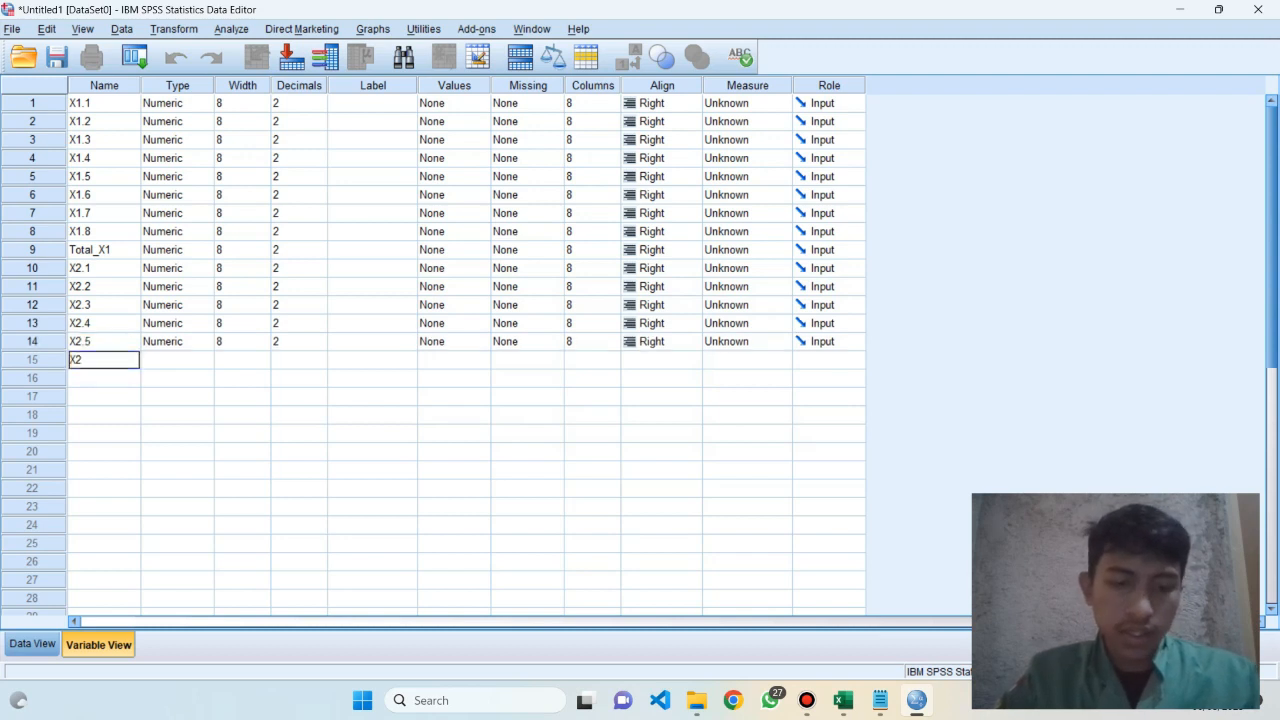
text(.6)
key(Return)
Add the remaining X2 item variables X2.7, X2.8 and X2.9 in rows 16 to 18
text(X2.7)
key(Return)
text(X2)
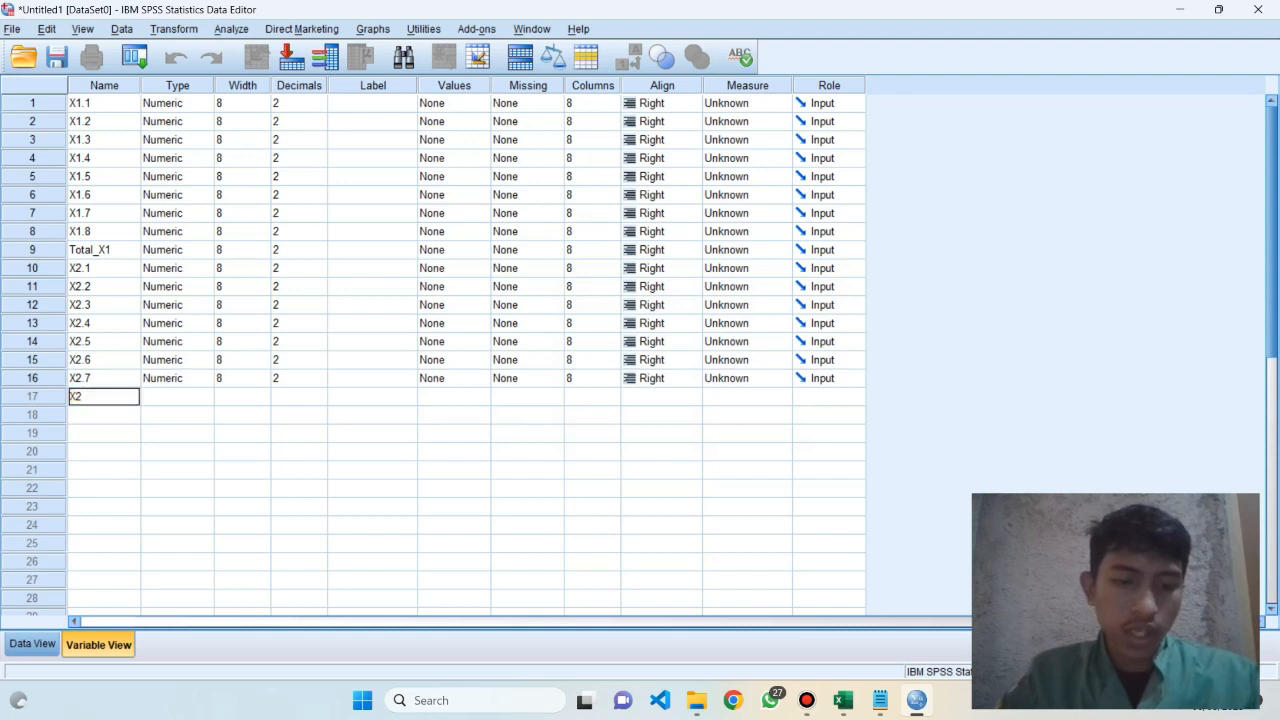
text(.8)
key(Return)
text(X2.9)
key(Return)
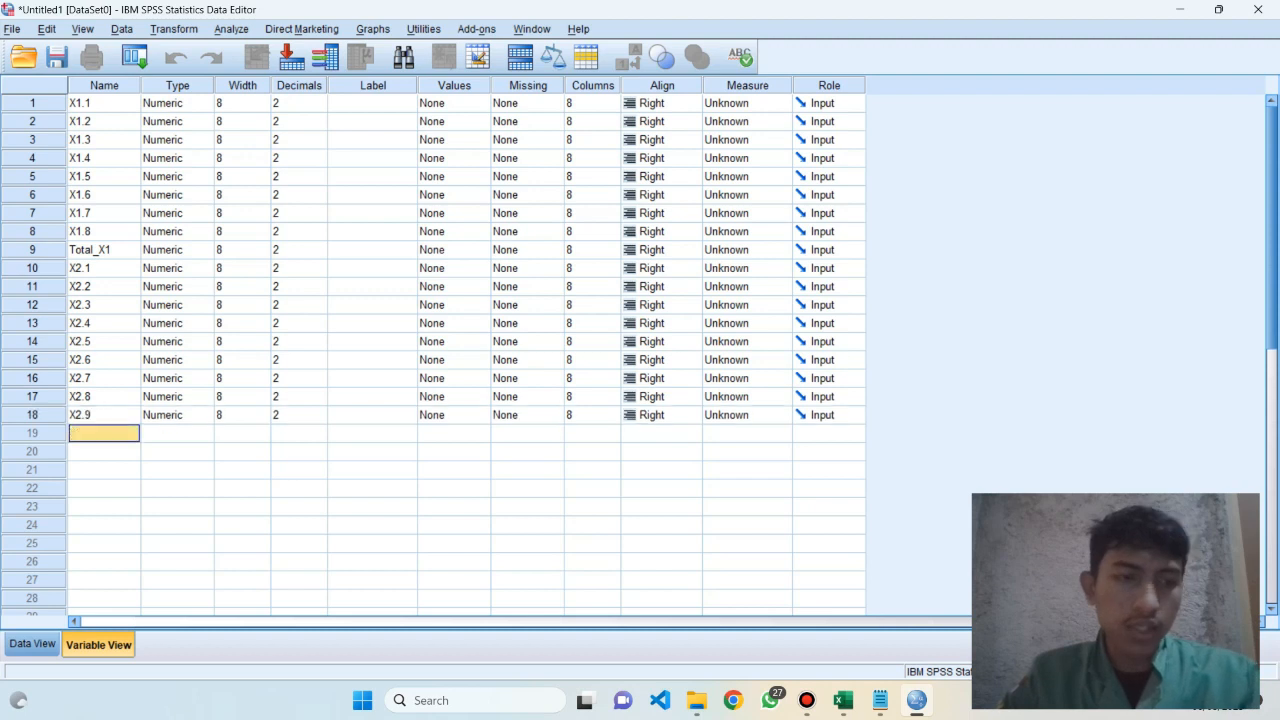
Add the total variable for the X2 items in row 19, named Total_X2
text(To)
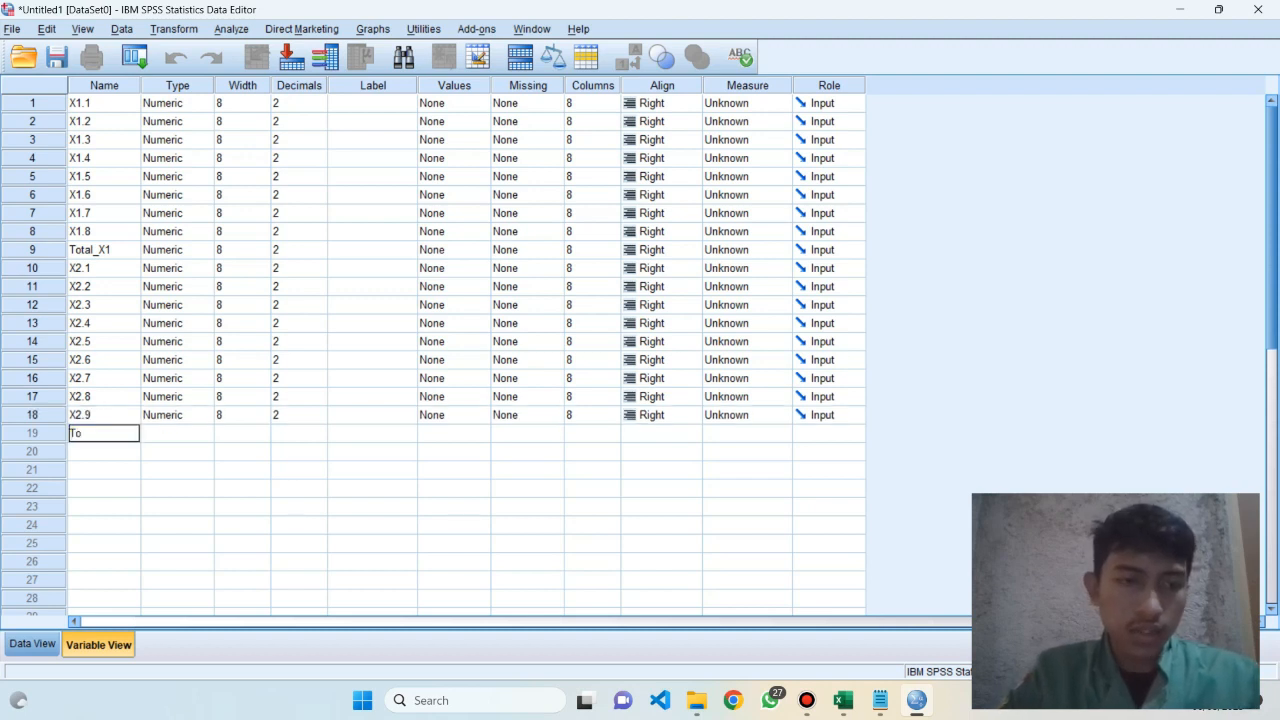
text(tal_X@)
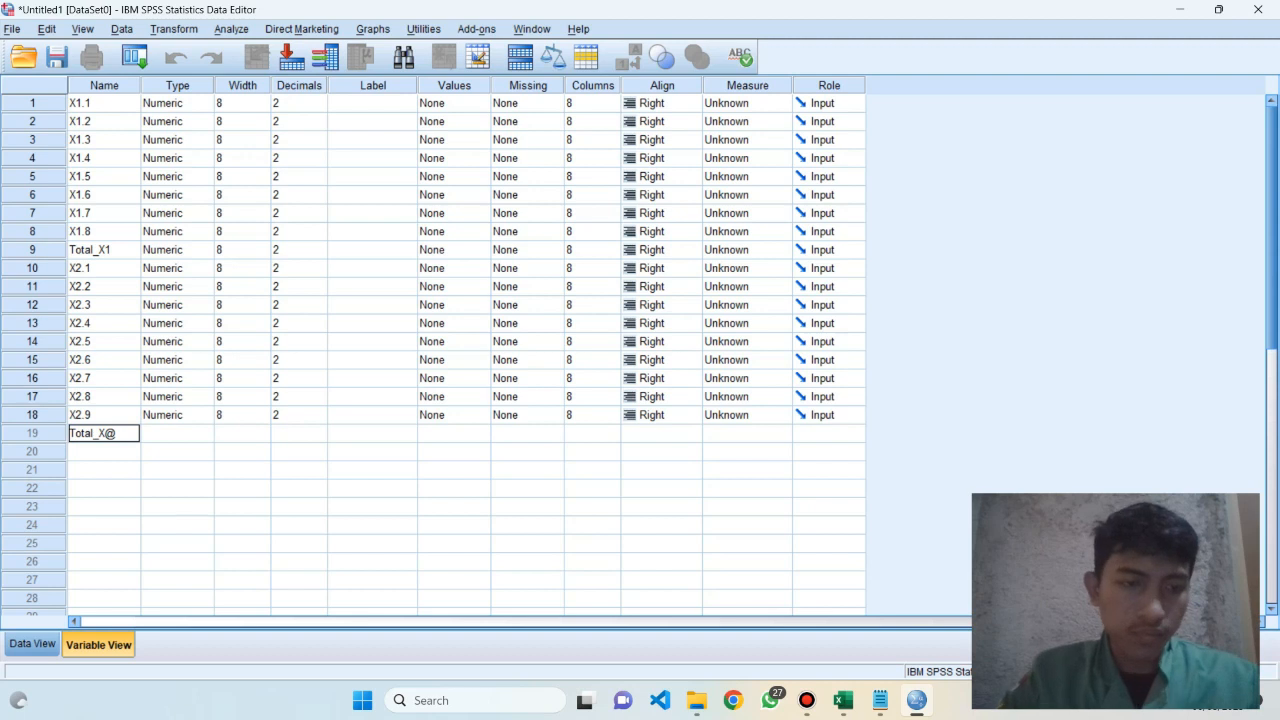
key(BackSpace)
text(2)
key(Return)
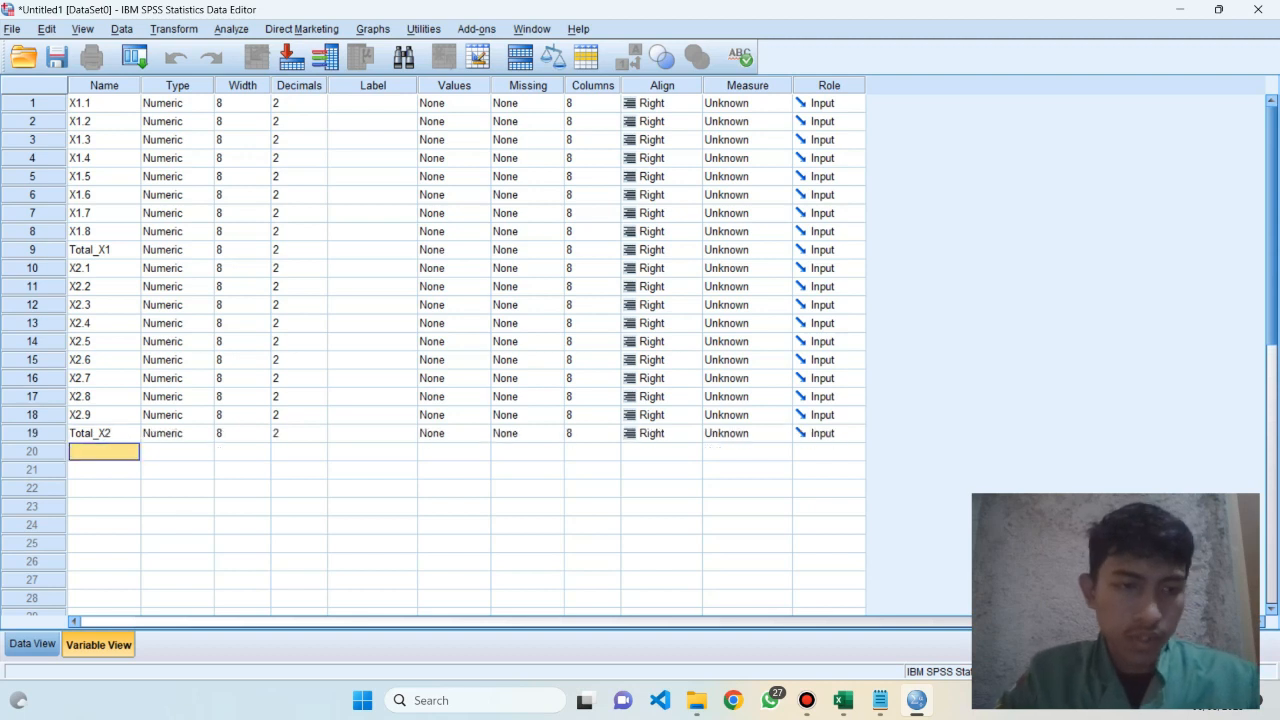
Check the Y headers in the Excel workbook, then add the variables Y.1, Y.2 and Y.3 in SPSS rows 20 to 22
key(alt+Tab)
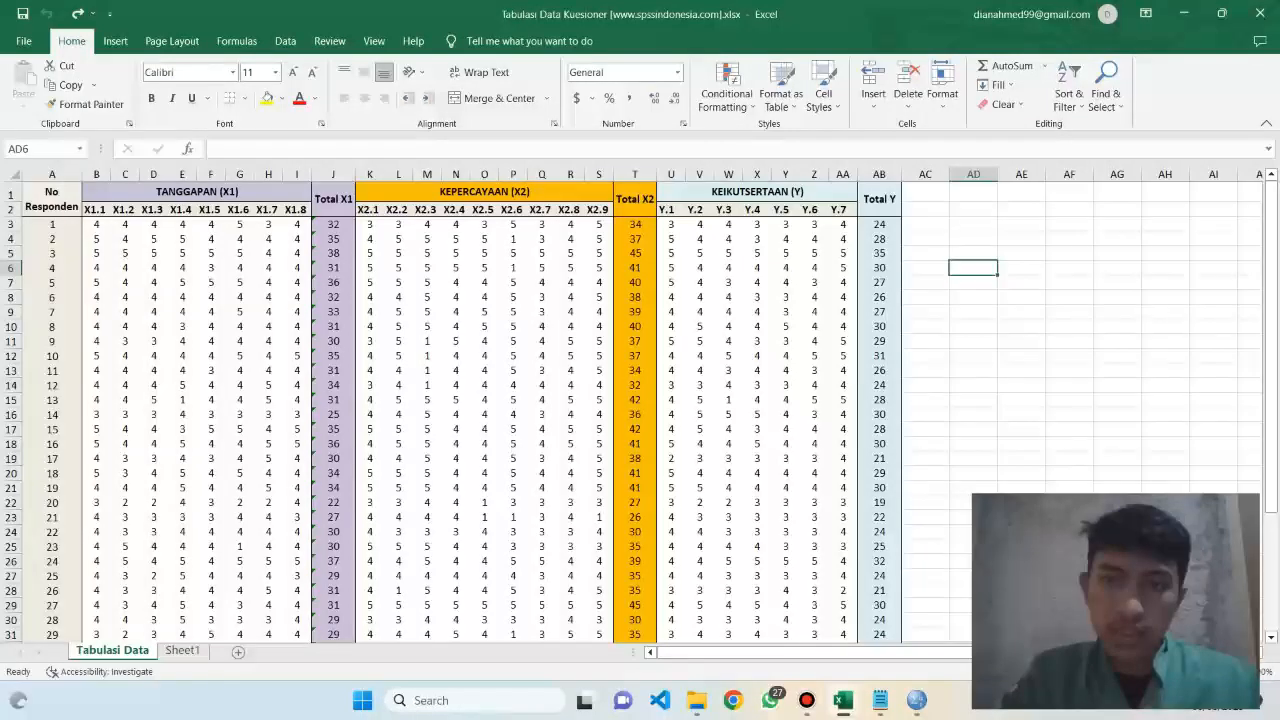
key(alt+Tab)
key(alt+Tab)
key(alt+Tab)
text(Y)
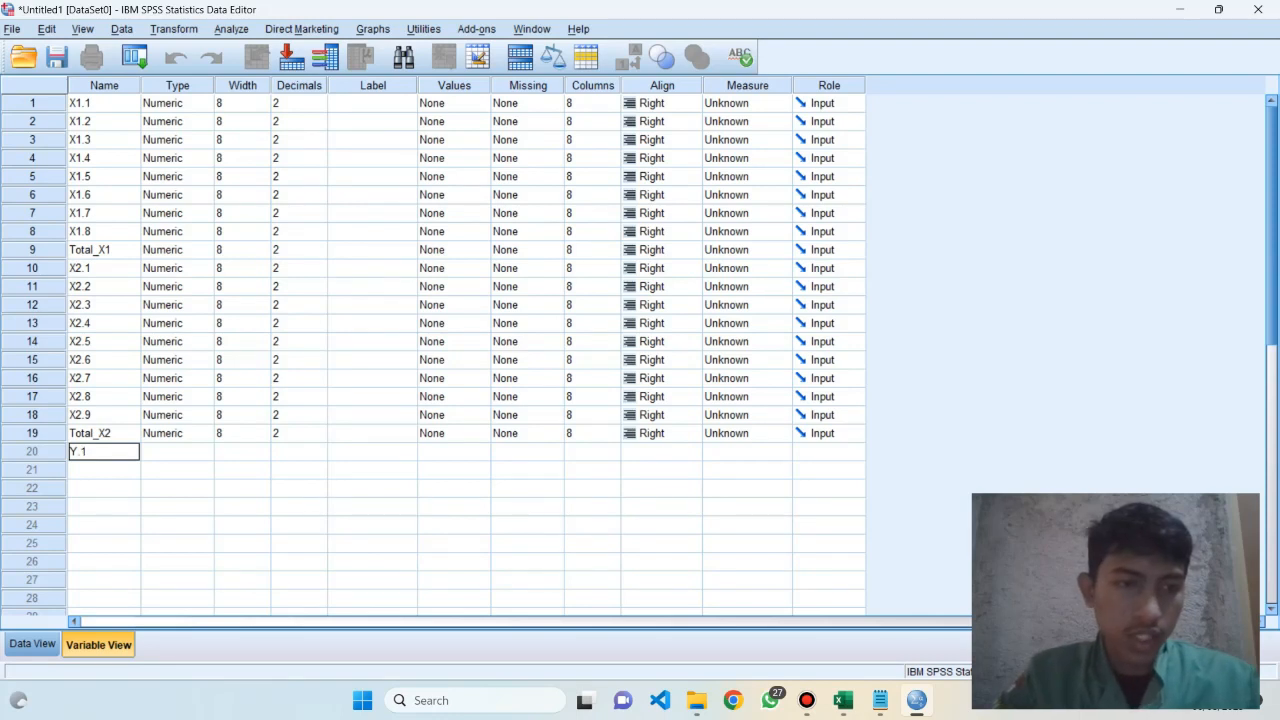
key(Return)
text(Y.)
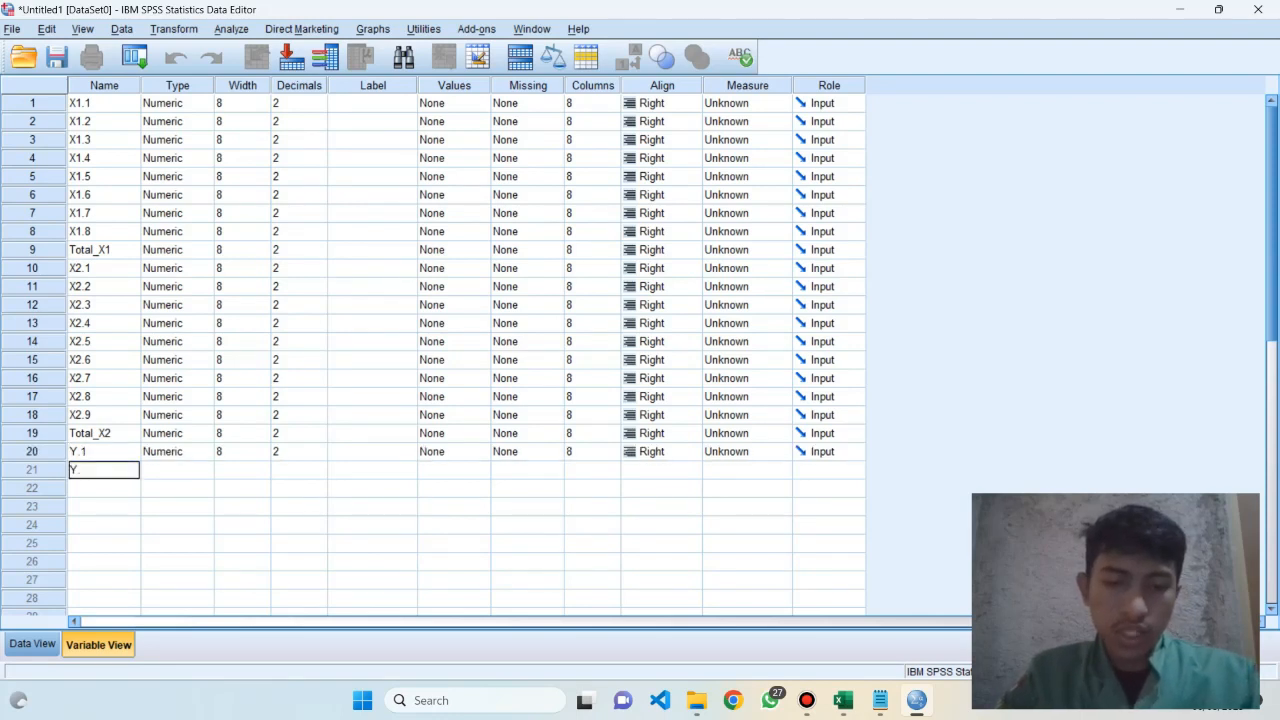
key(Return)
text(Y)
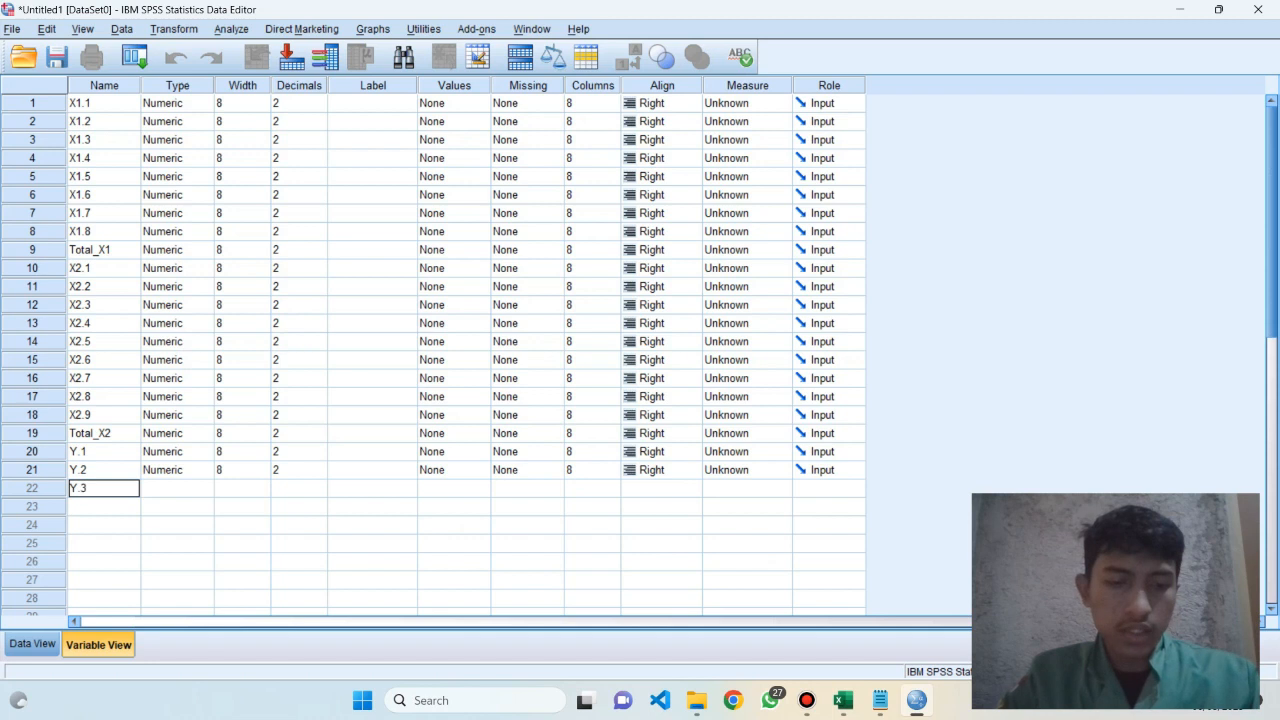
text(.3)
key(Return)
Add the remaining Y item variables Y.4, Y.5, Y.6 and Y.7 in rows 23 to 26
text(Y.)
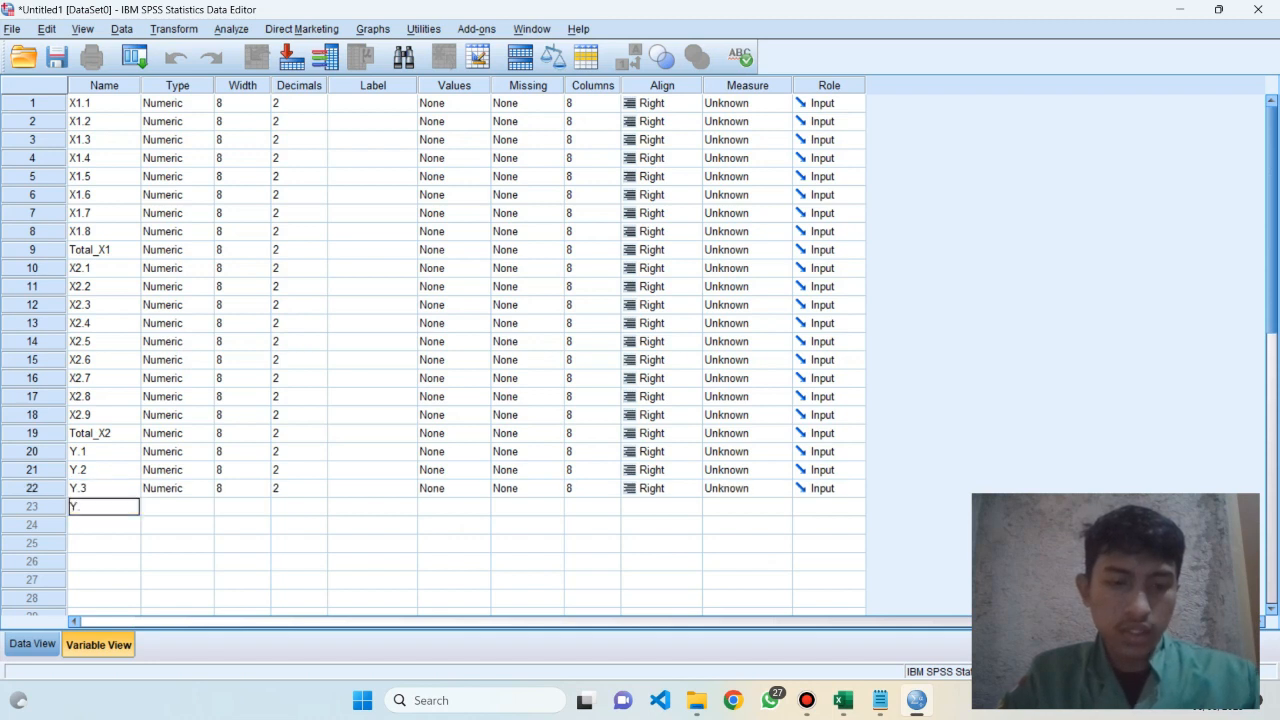
text(4)
key(Return)
text(Y.5)
key(Return)
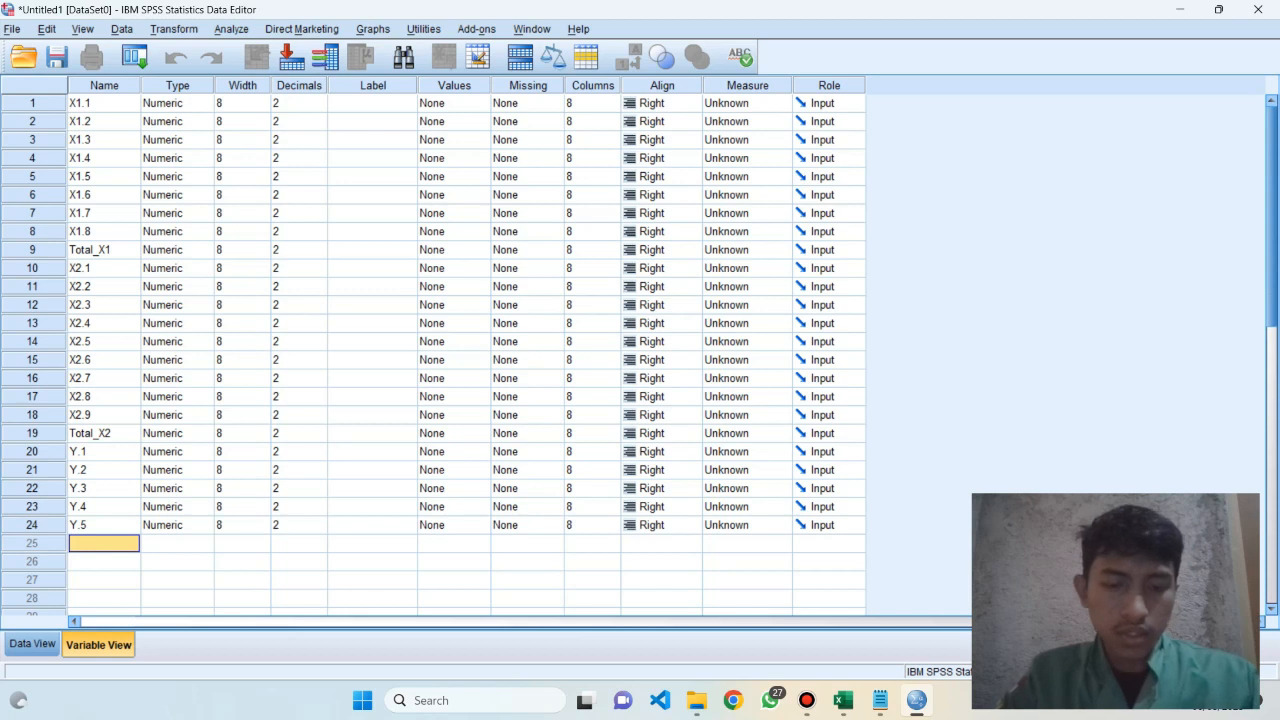
text(Y.6)
key(Return)
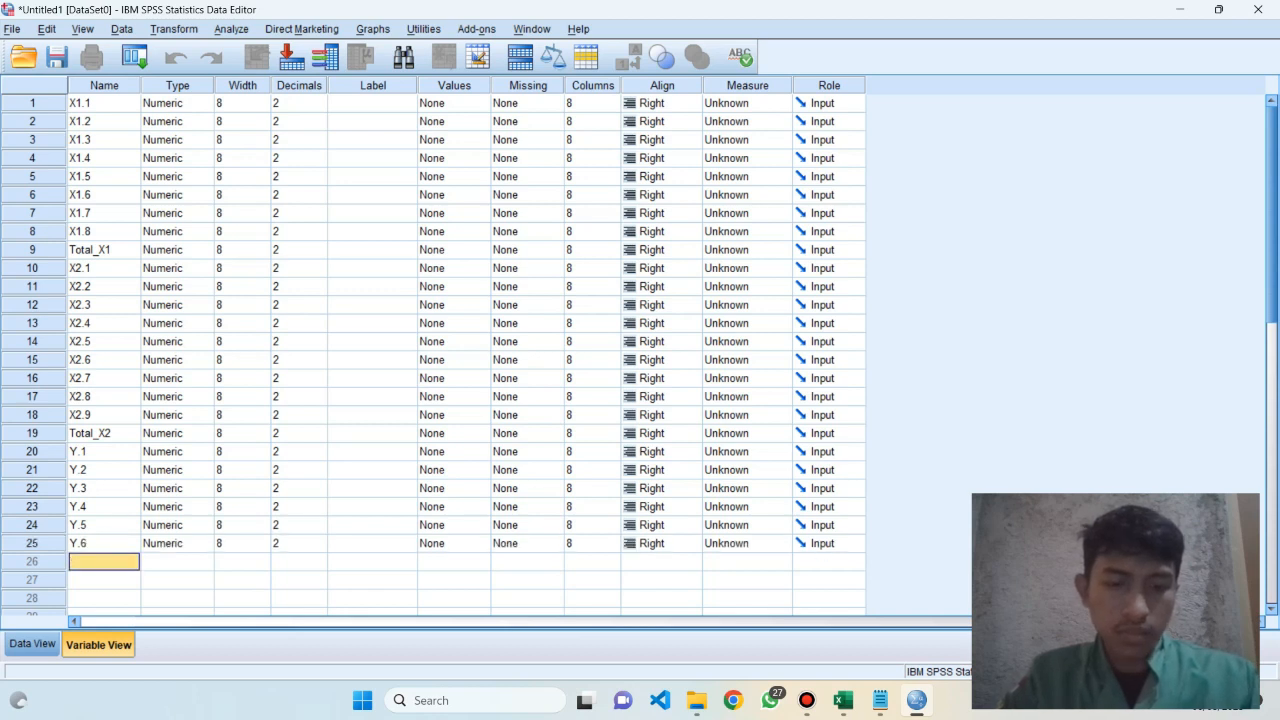
text(Y.7)
key(Return)
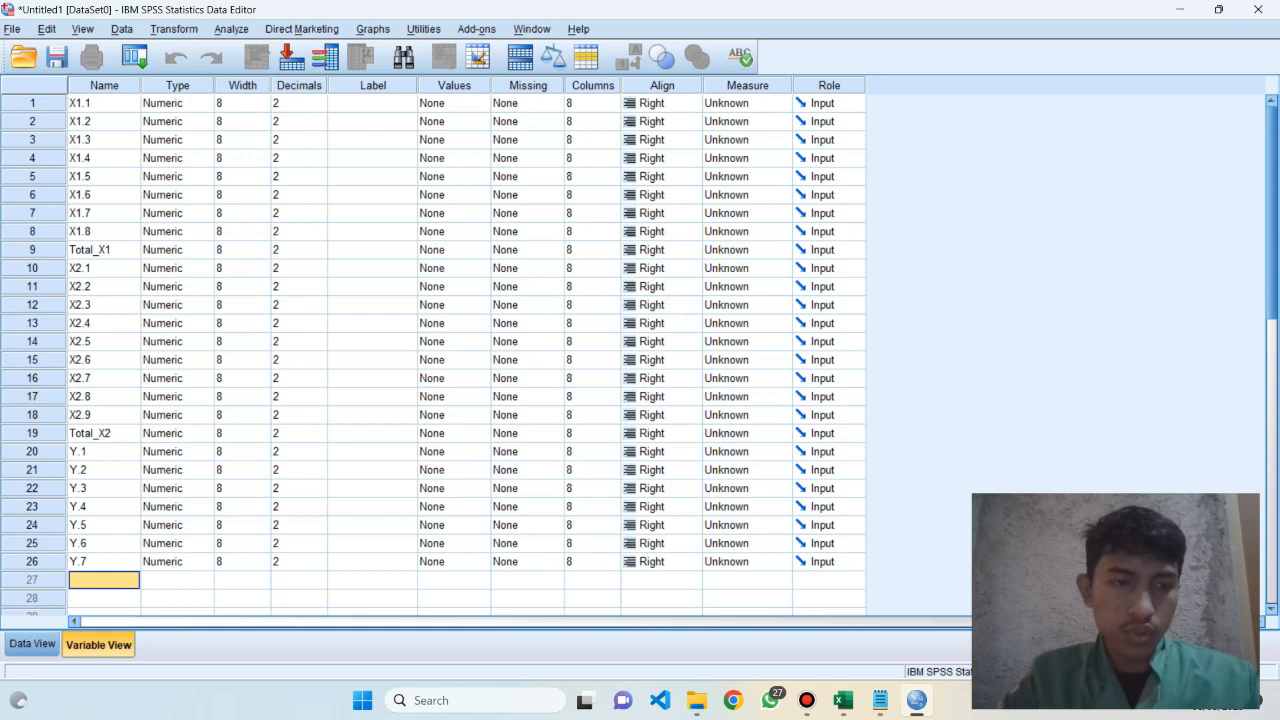
Add the total variable for the Y items in row 27, named Total_Y
text(T)
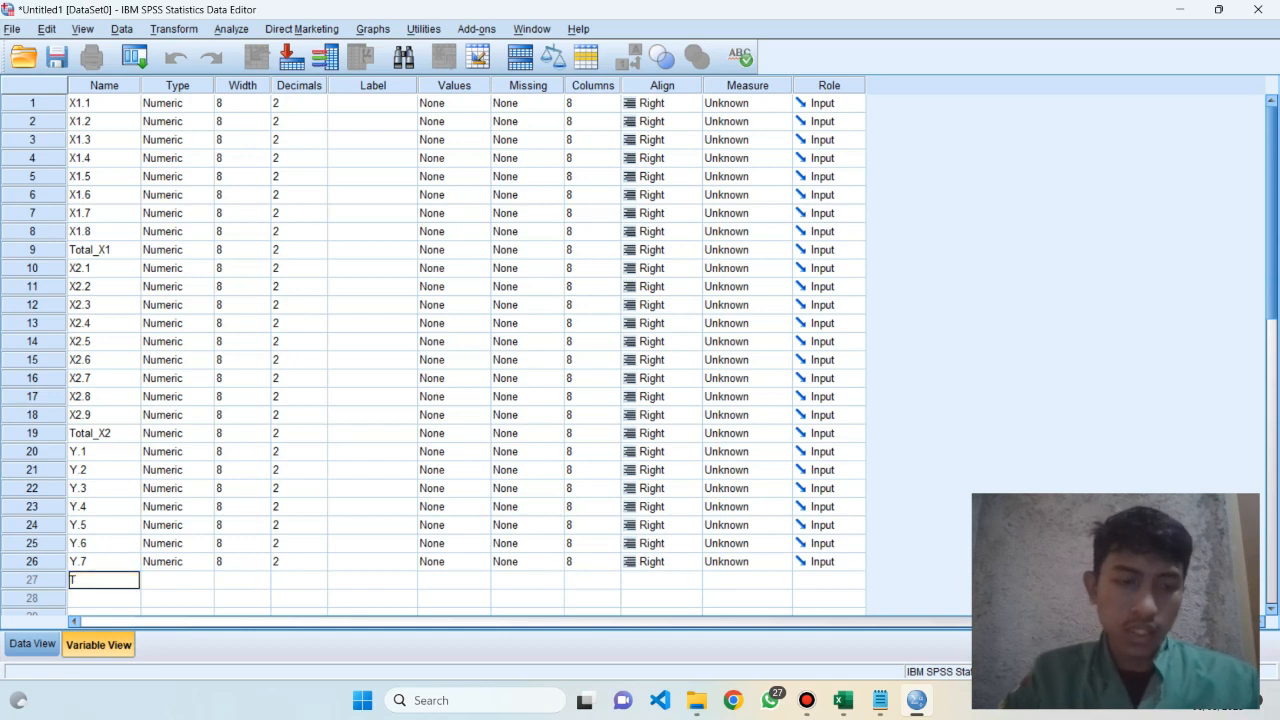
text(ota)
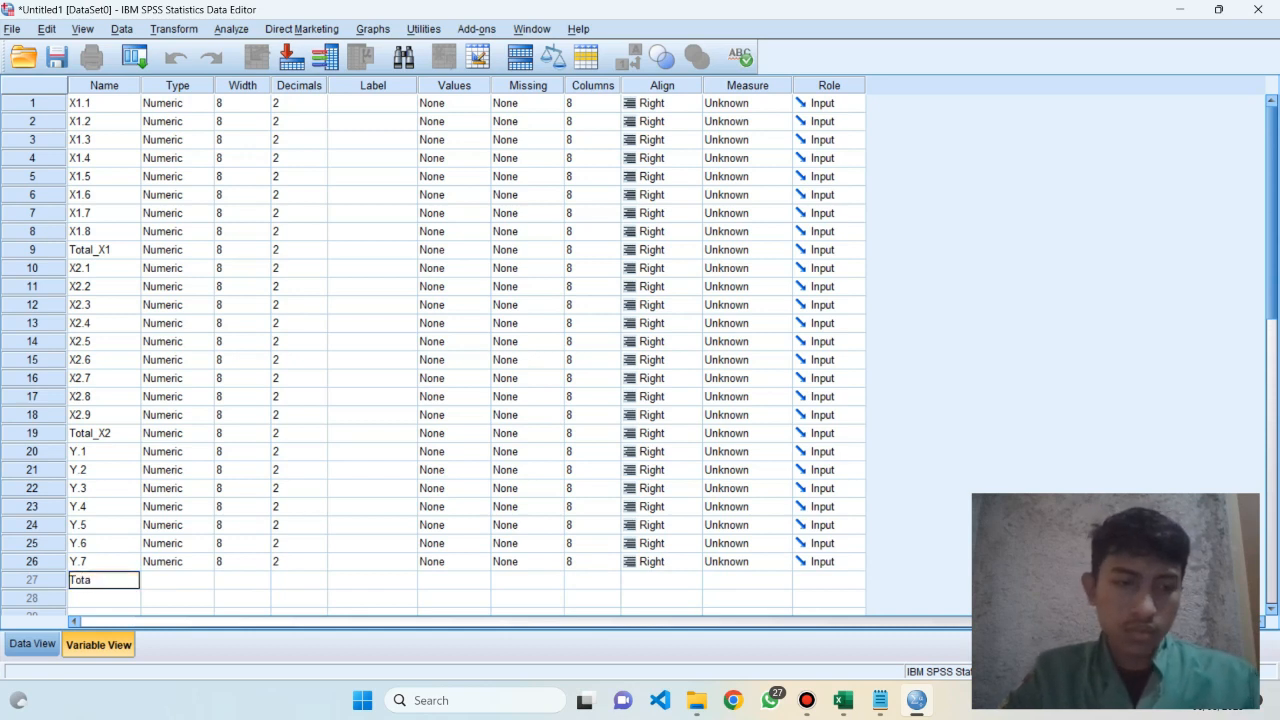
text(l_Y)
key(Return)
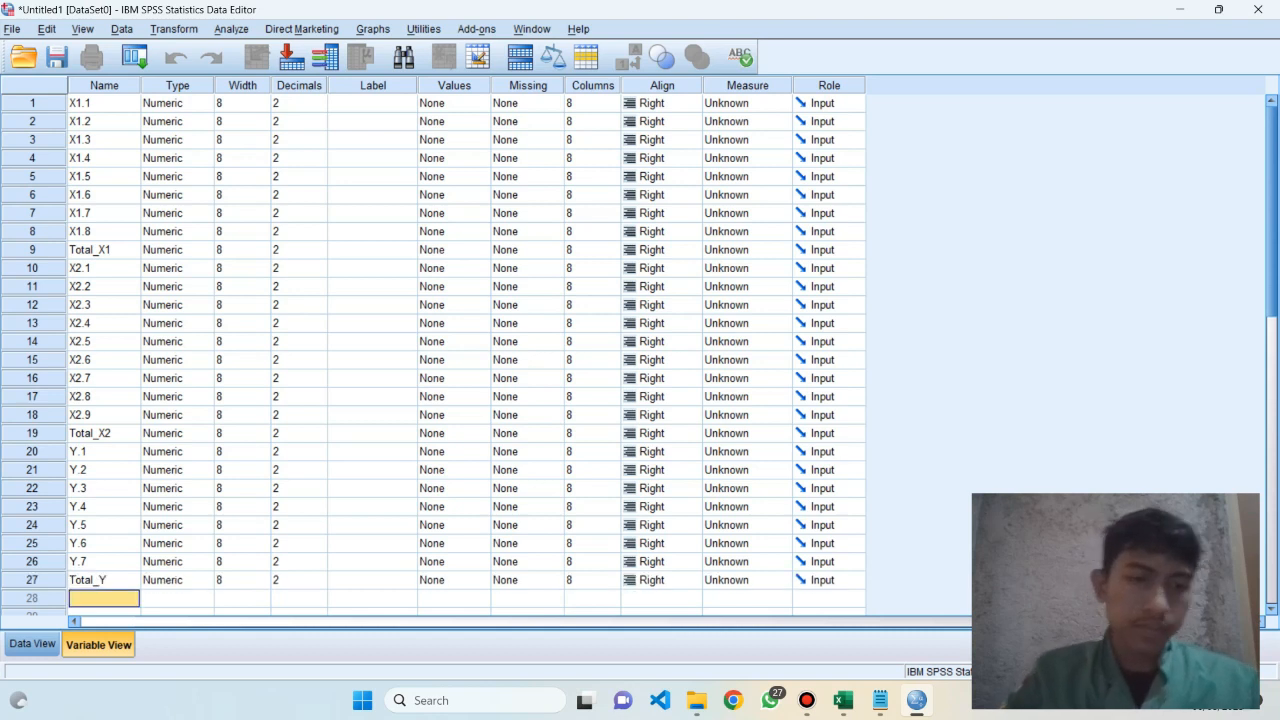
Compare the X1, X2 and Y headers and scores in the Excel tabulation with the variable list in SPSS
key(alt+Tab)
click(973, 239)
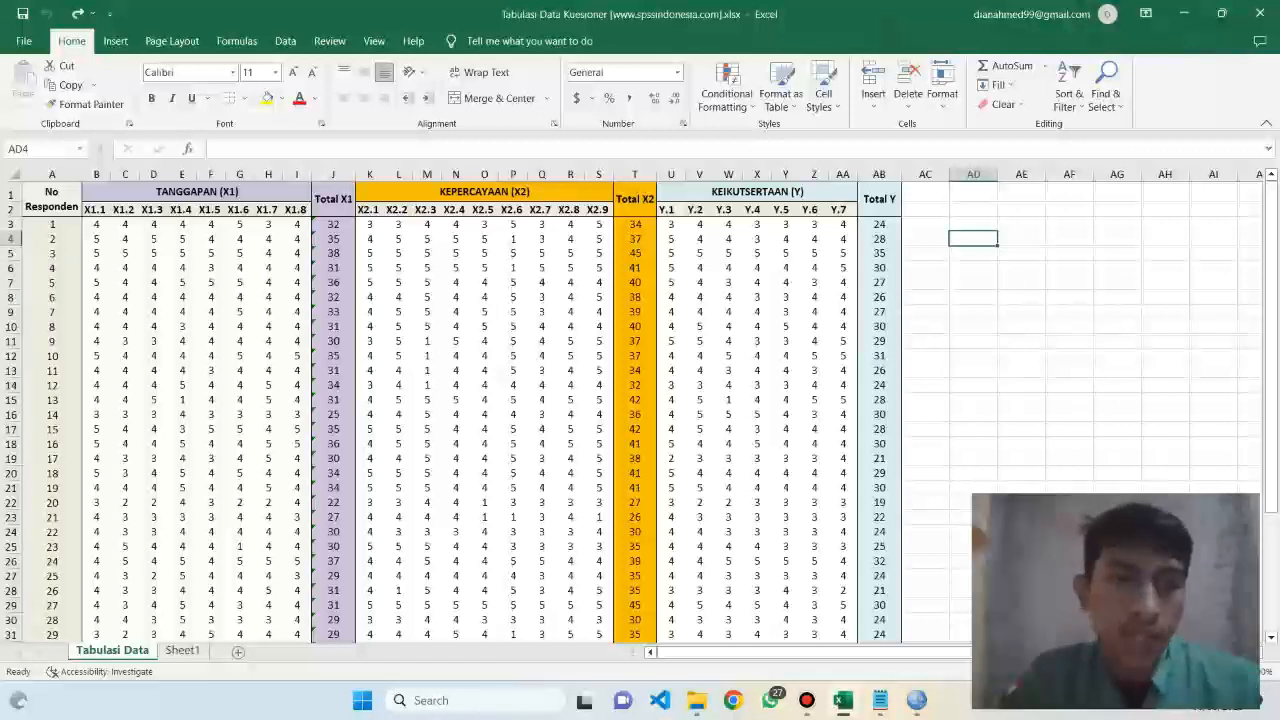
click(197, 192)
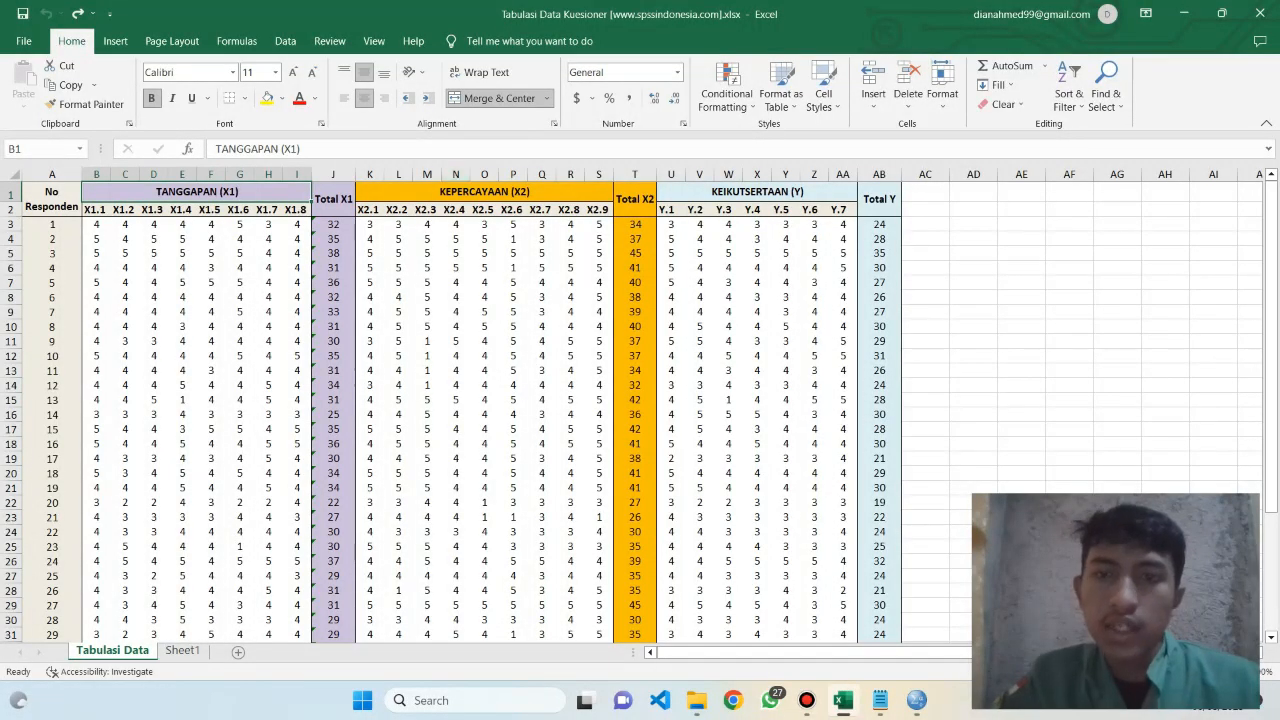
click(757, 192)
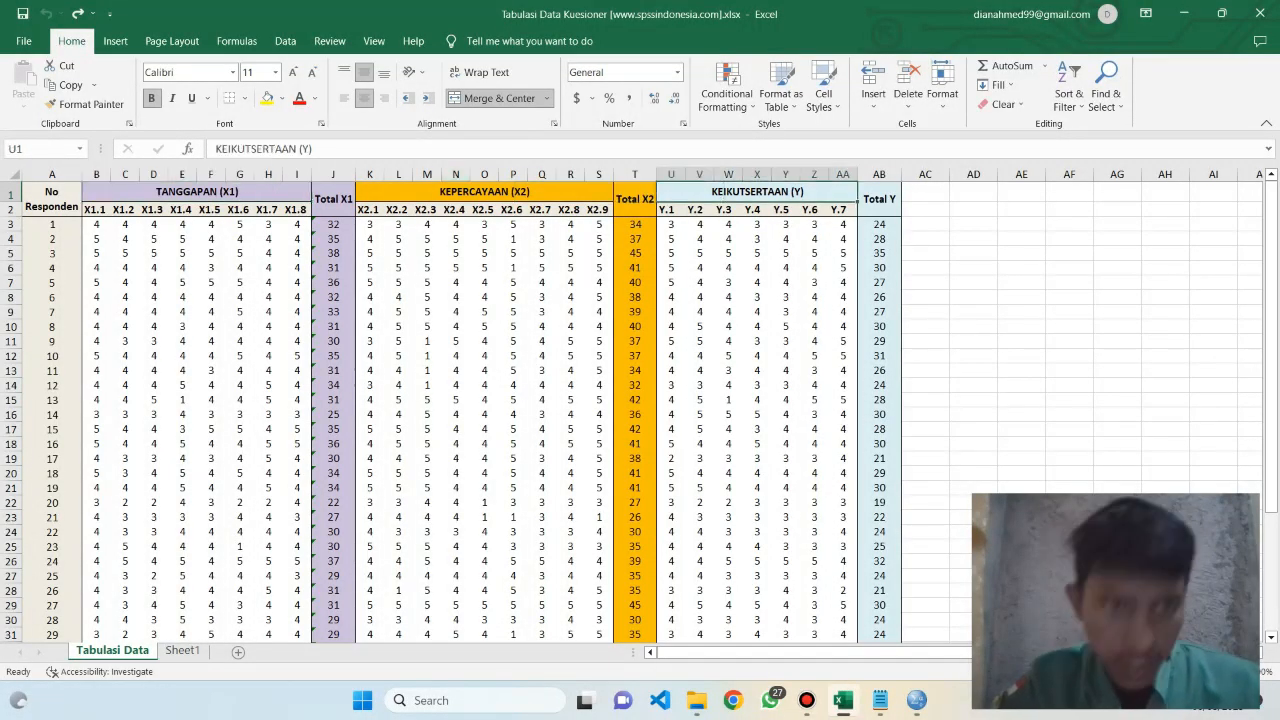
click(96, 239)
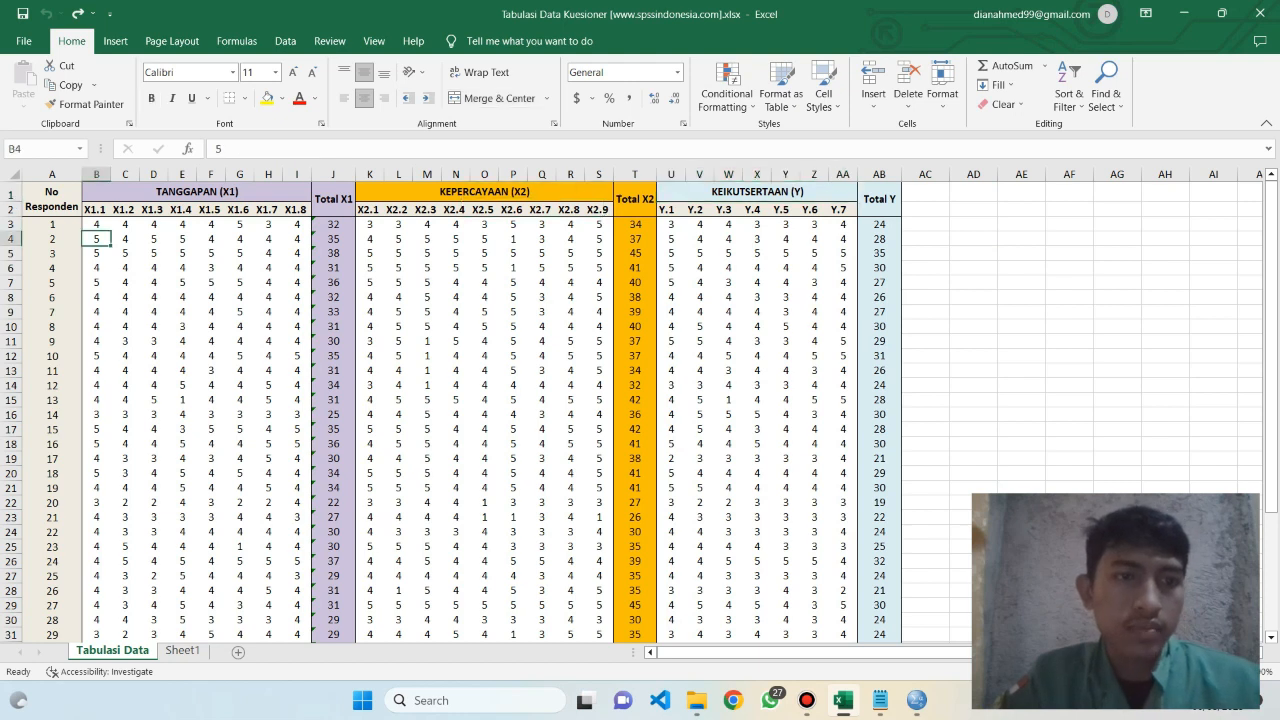
key(alt+Tab)
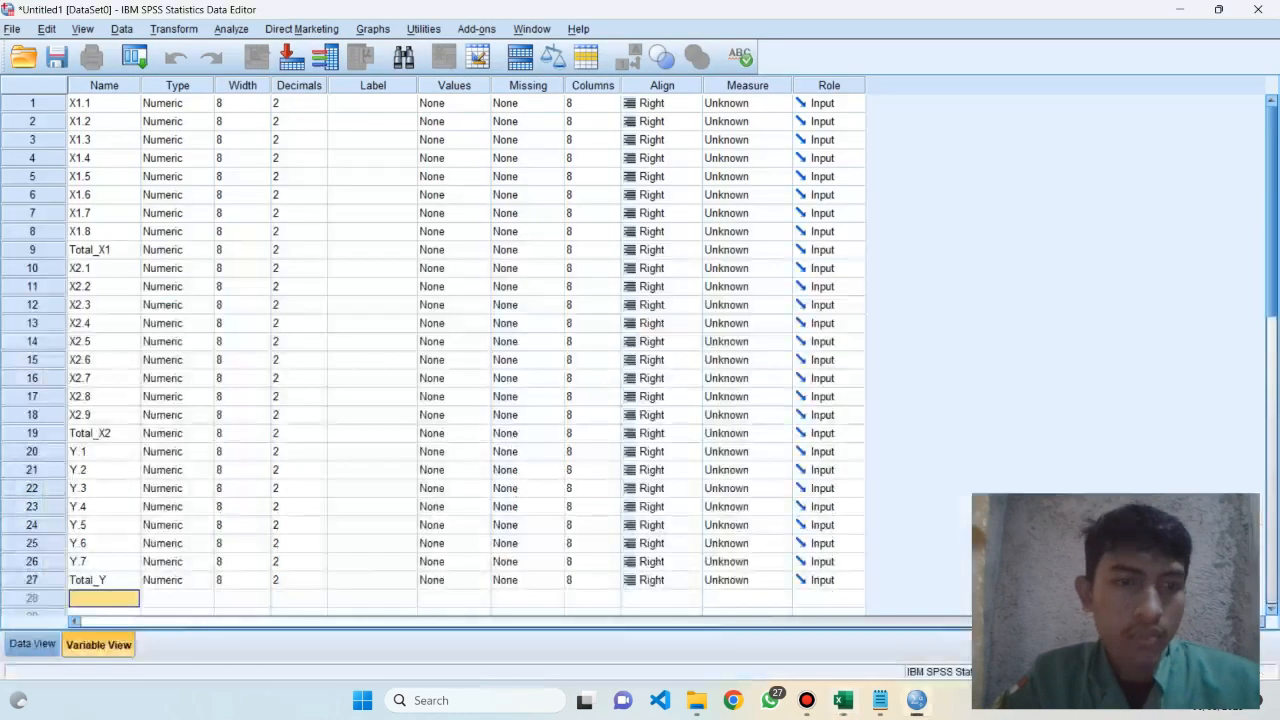
scroll(430, 350, down, 3)
scroll(430, 350, up, 3)
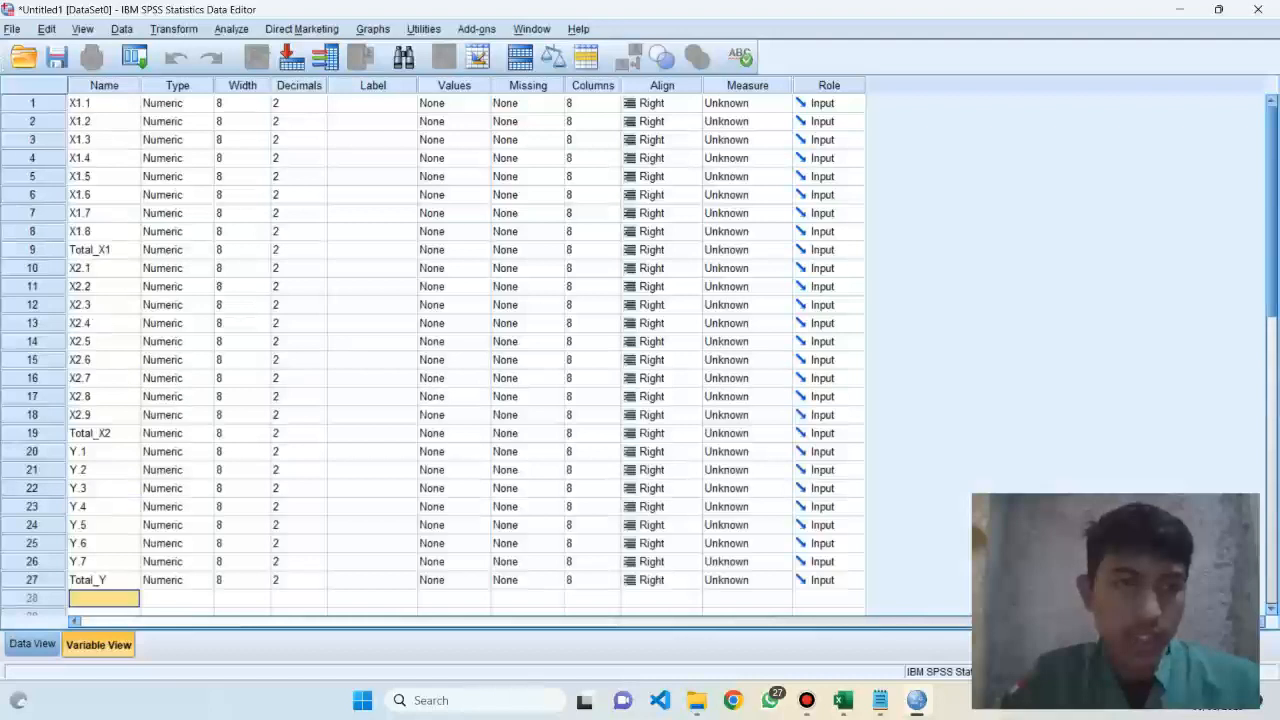
key(alt+Tab)
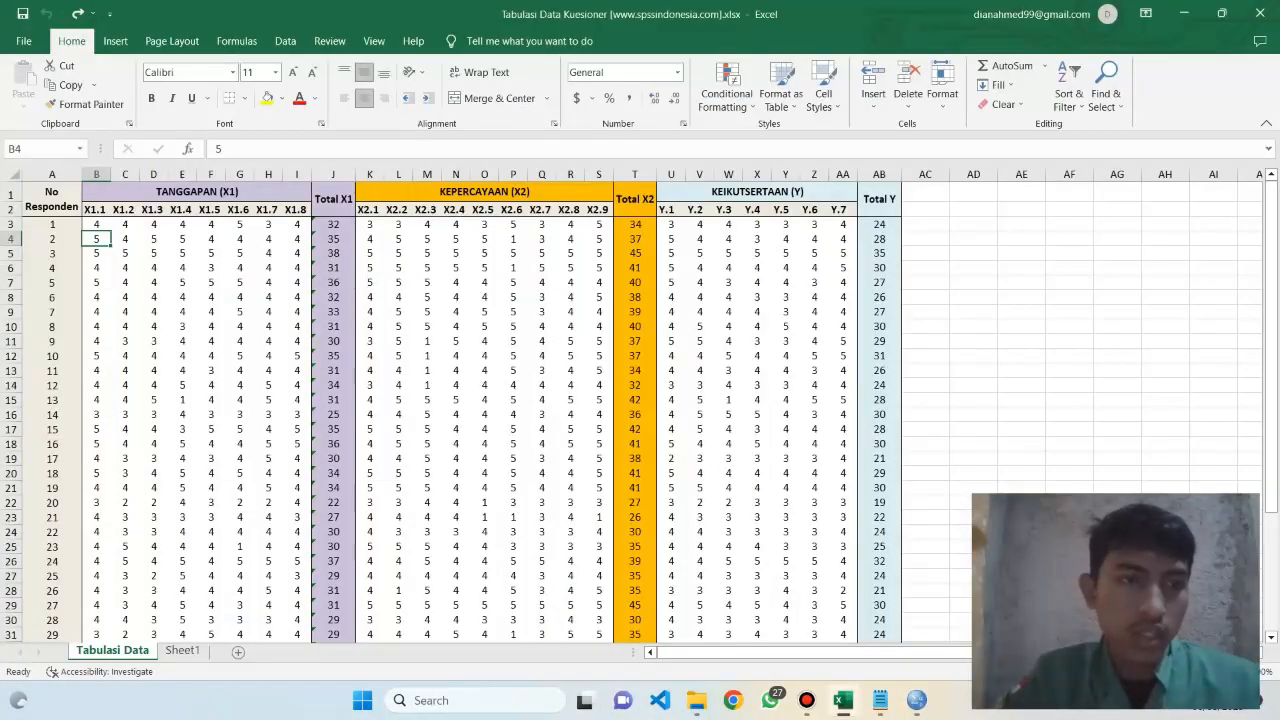
click(96, 224)
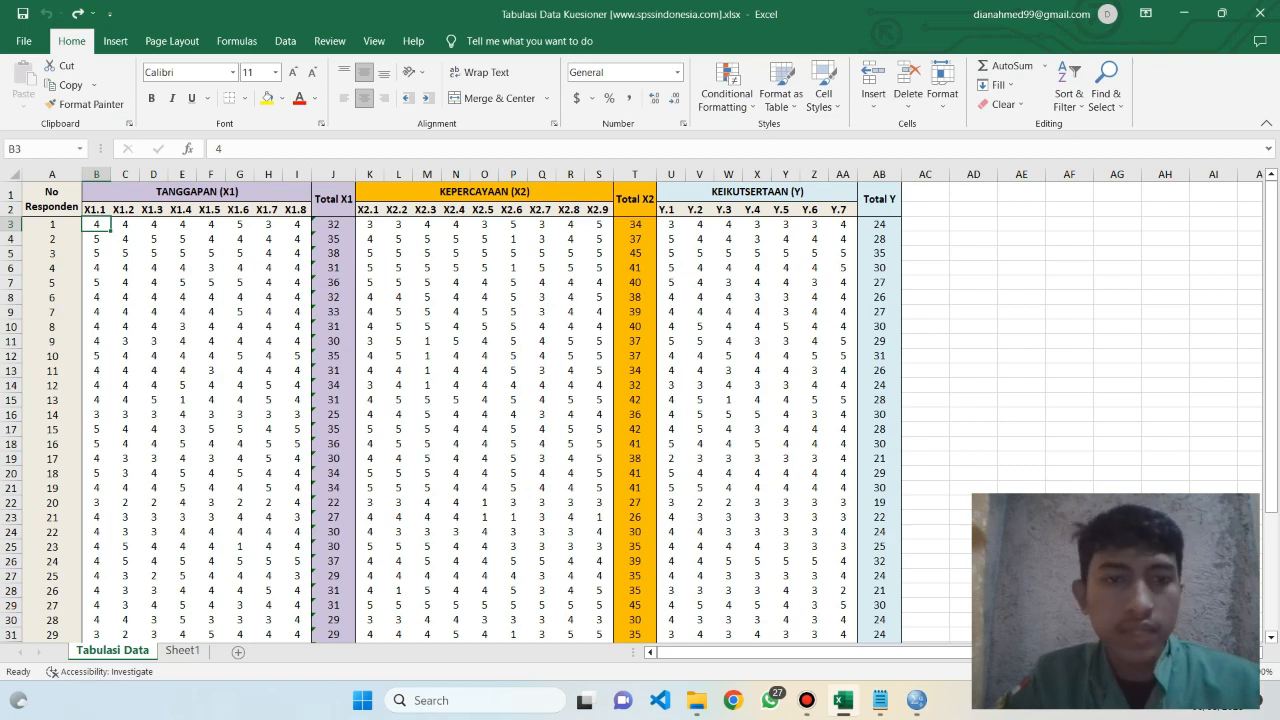
key(alt+Tab)
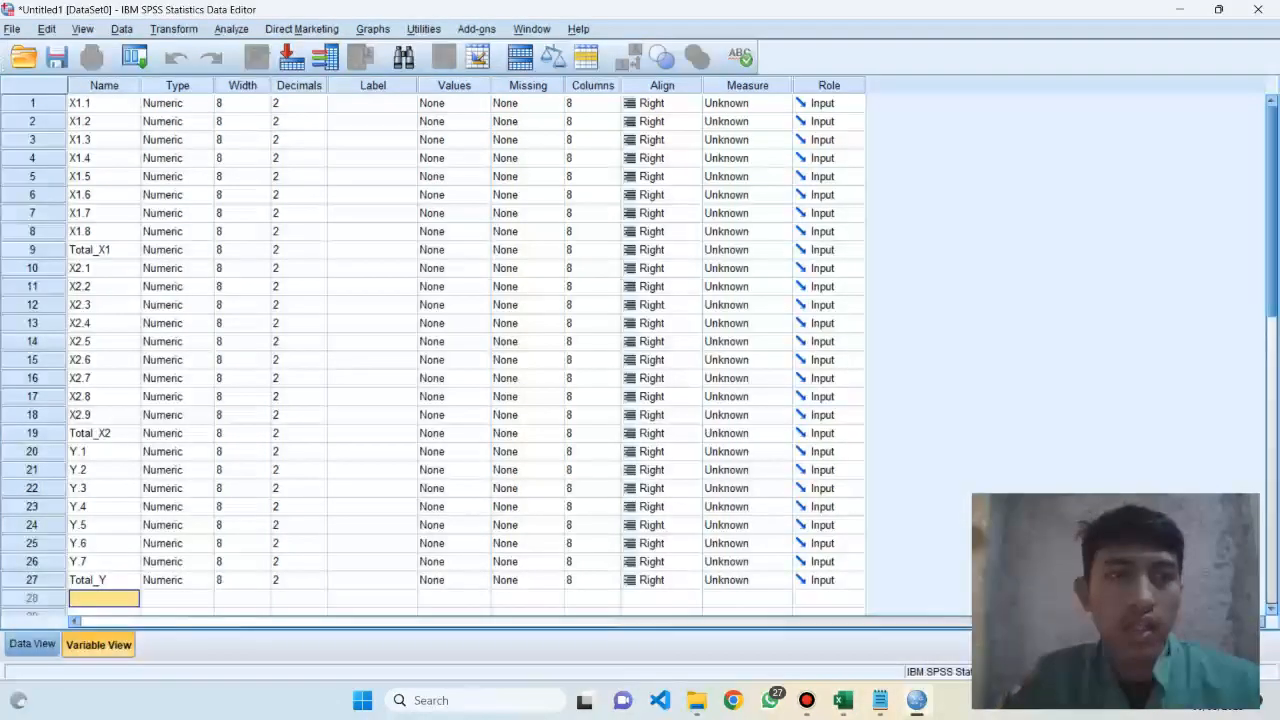
Set the decimals of variable X1.1 to 0
click(293, 103)
key(BackSpace)
text(0)
click(372, 103)
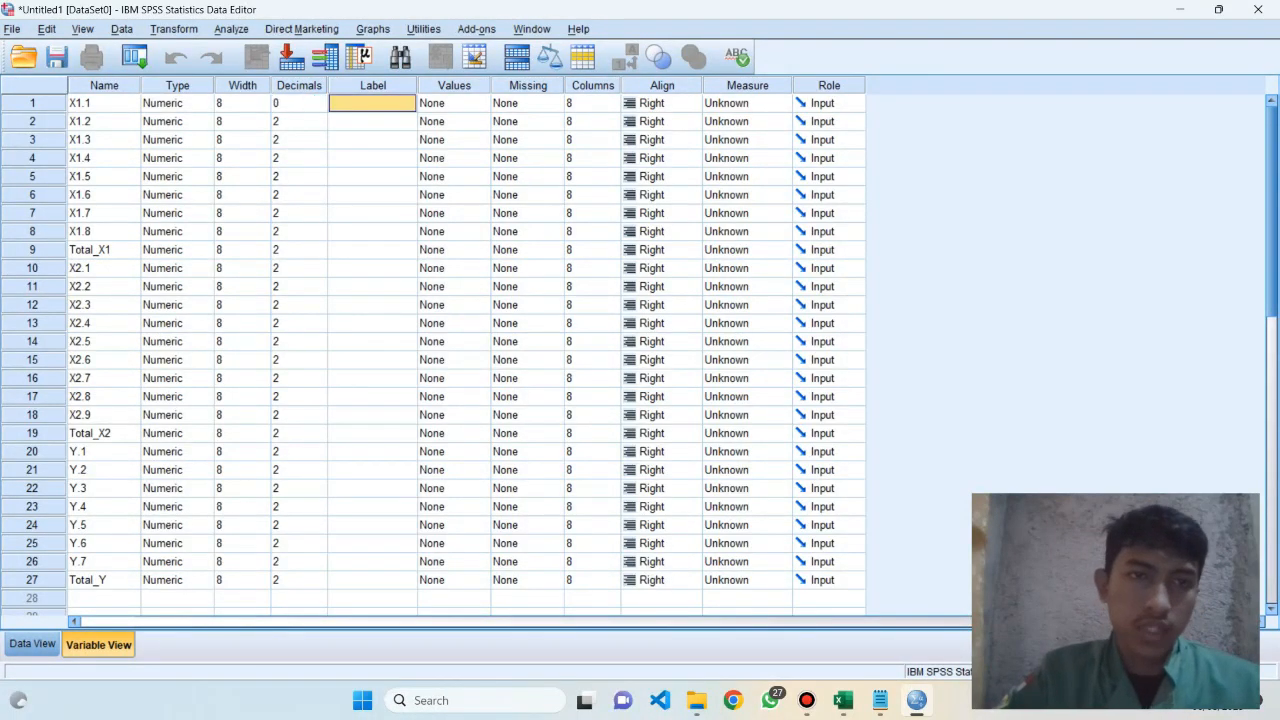
Copy X1.1's decimals setting to all the other variables, from X1.2 through Total_Y
click(293, 103)
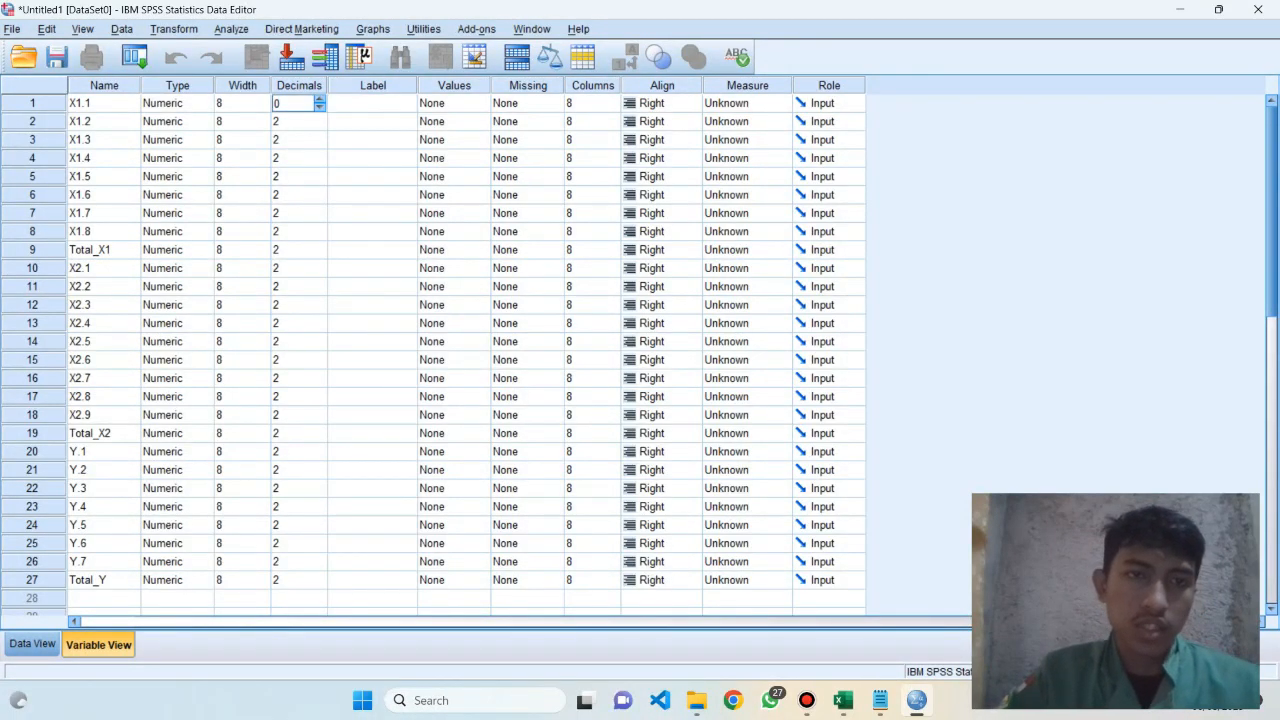
drag(298, 103, 298, 521)
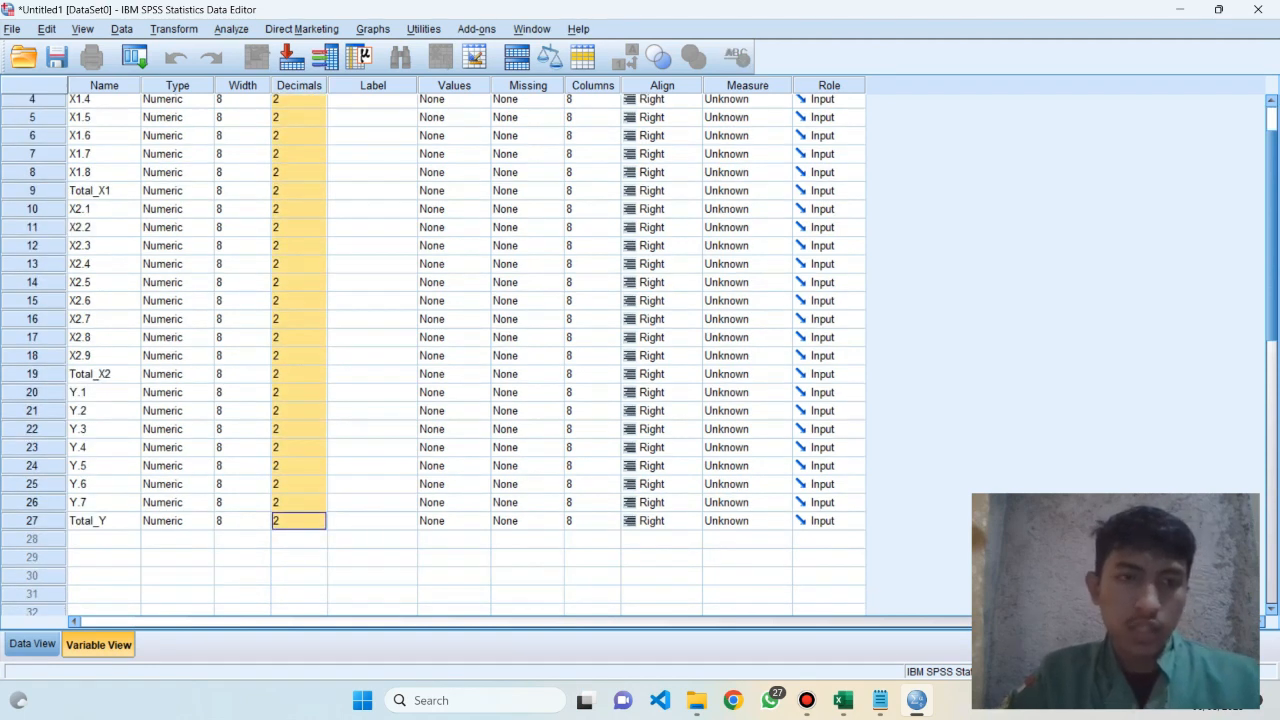
key(ctrl+v)
scroll(466, 350, up, 2)
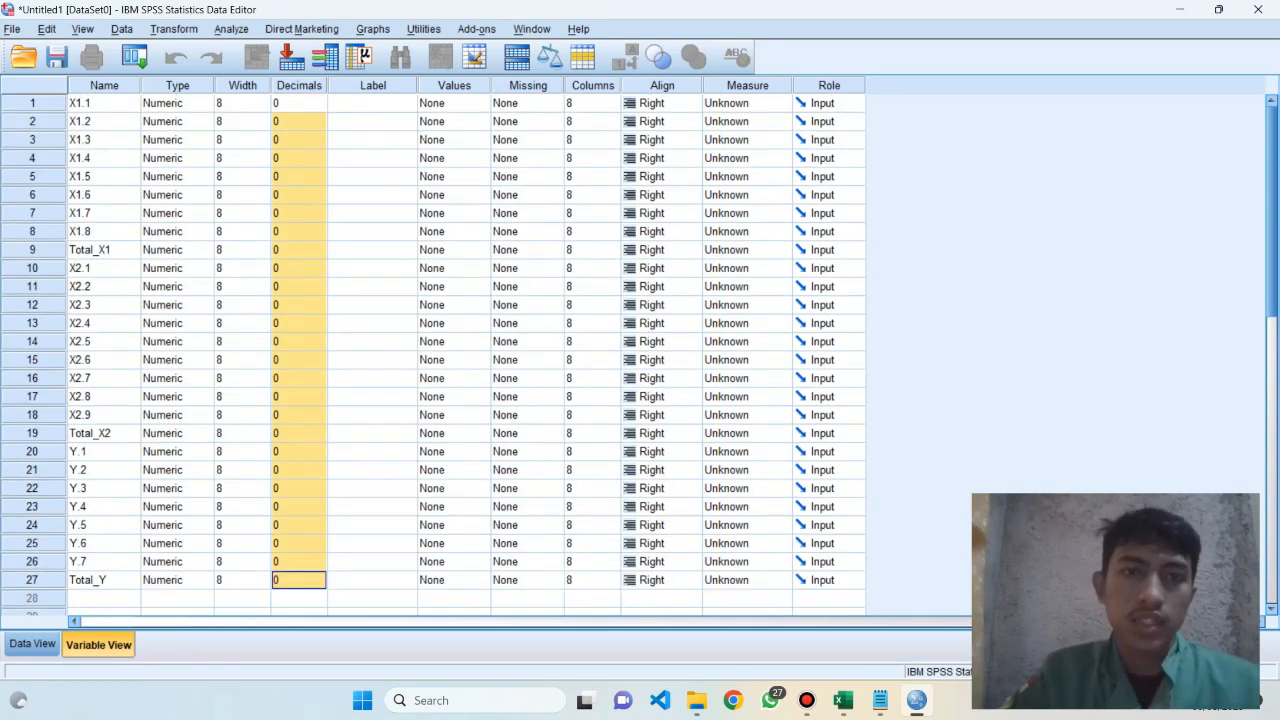
click(372, 158)
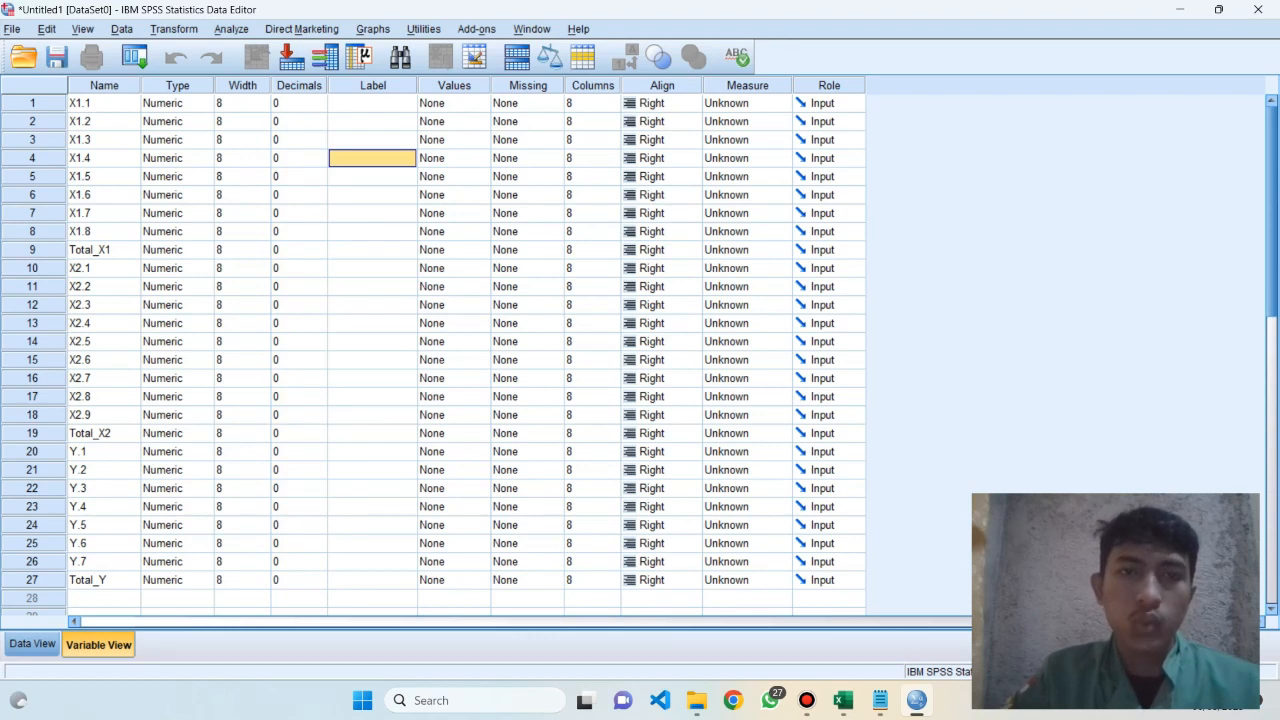
Open the value labels of X1.1 and place the Langkah-langkah.txt notes beside the dialog to read the answer scores
click(476, 103)
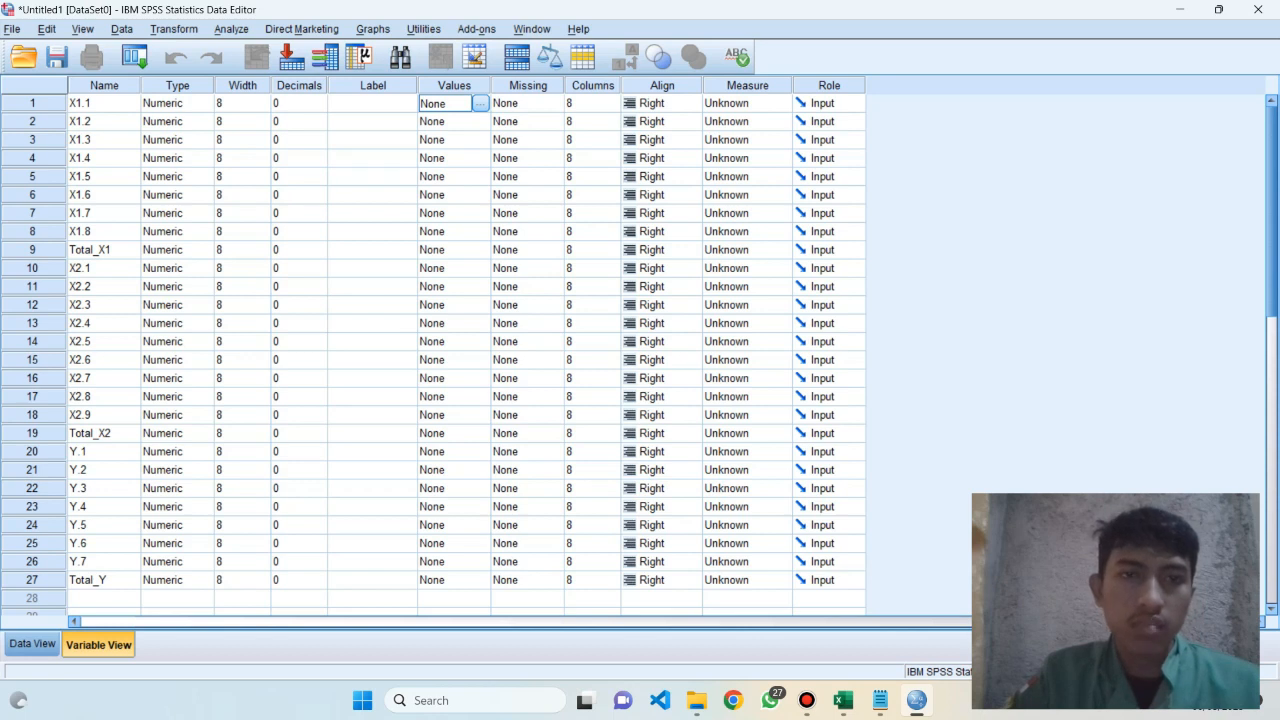
click(480, 103)
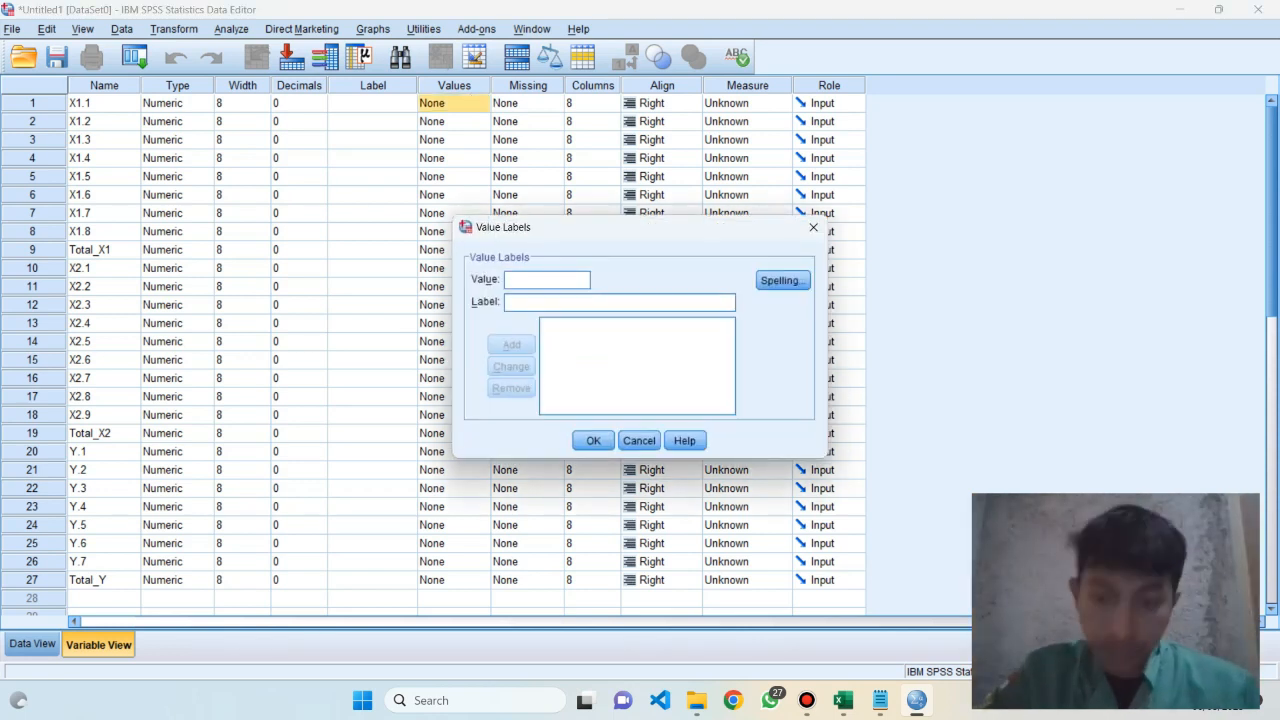
click(879, 700)
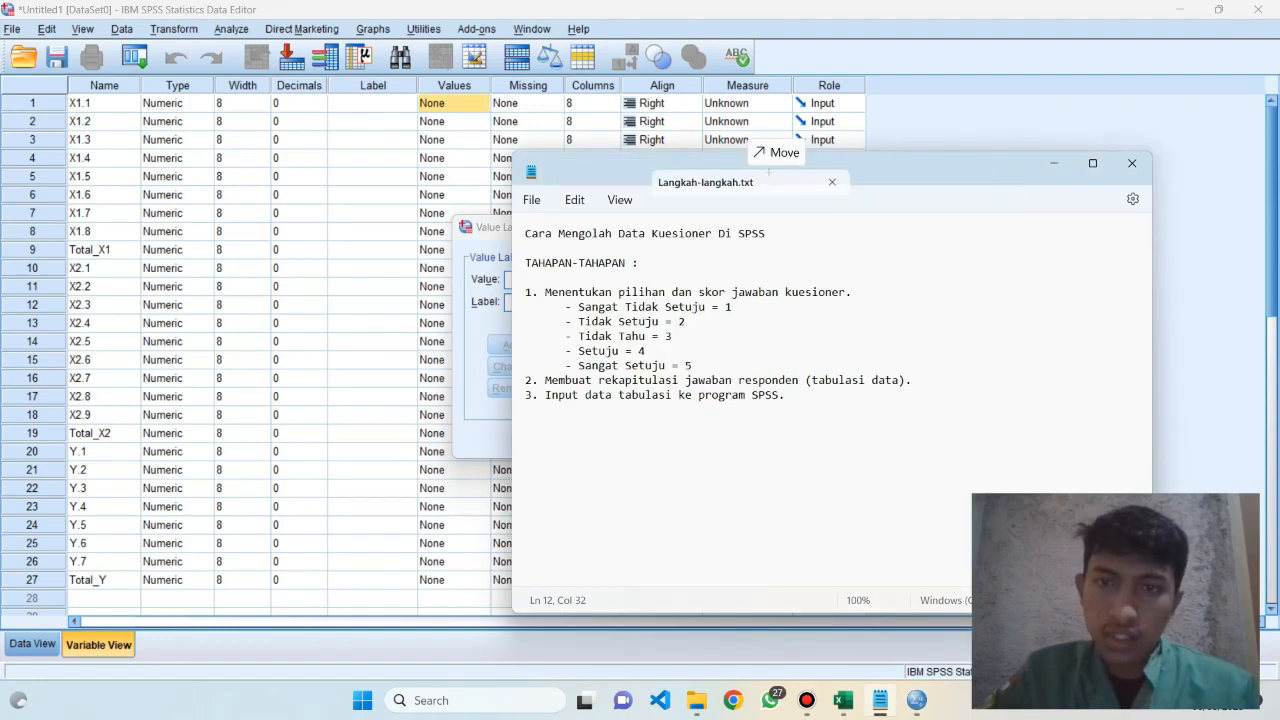
drag(840, 174, 1146, 181)
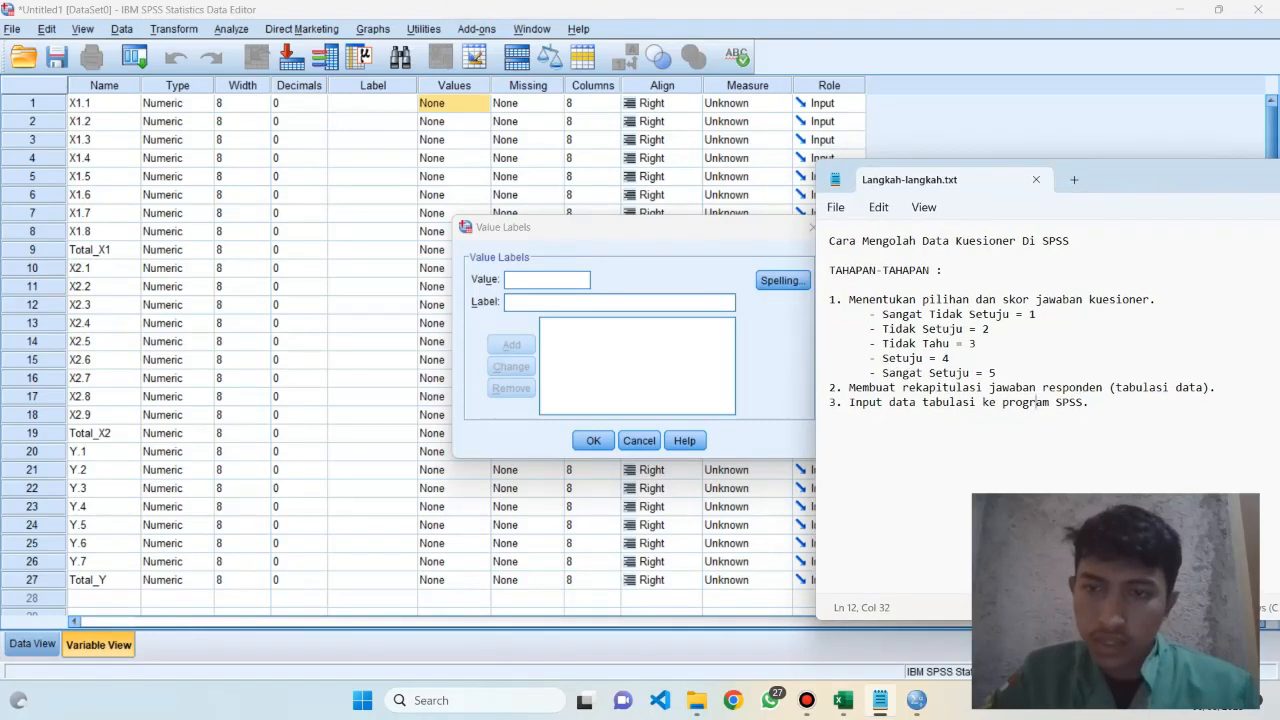
click(882, 314)
drag(882, 314, 1000, 314)
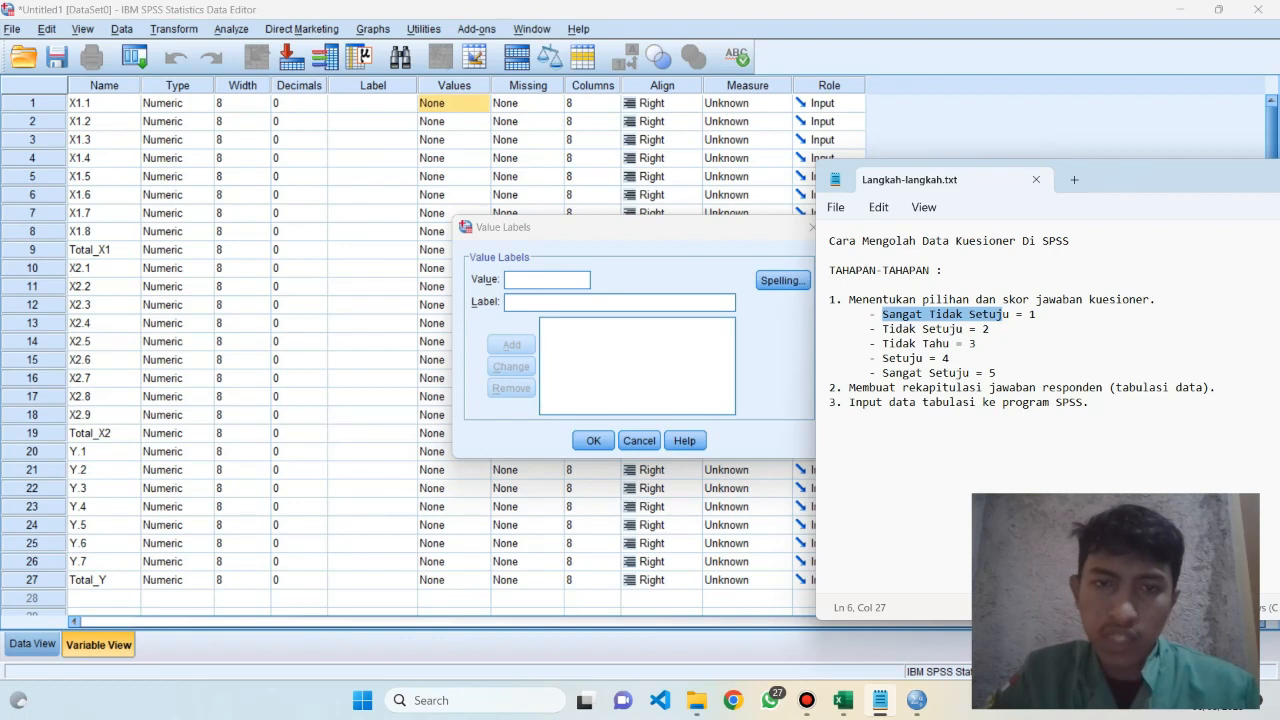
Add the value label 1 = "Sangat Tidak Setuju" for X1.1
key(alt+Tab)
text(1)
key(Tab)
key(alt+Tab)
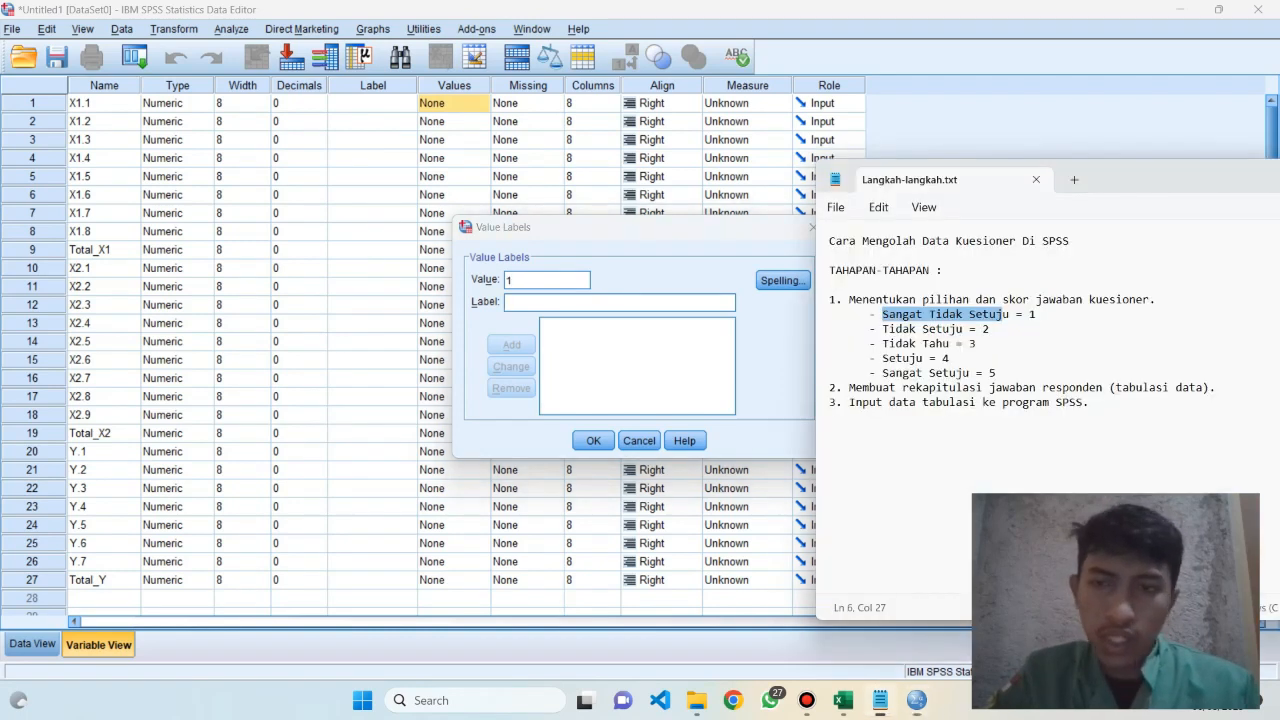
key(alt+Tab)
text(S)
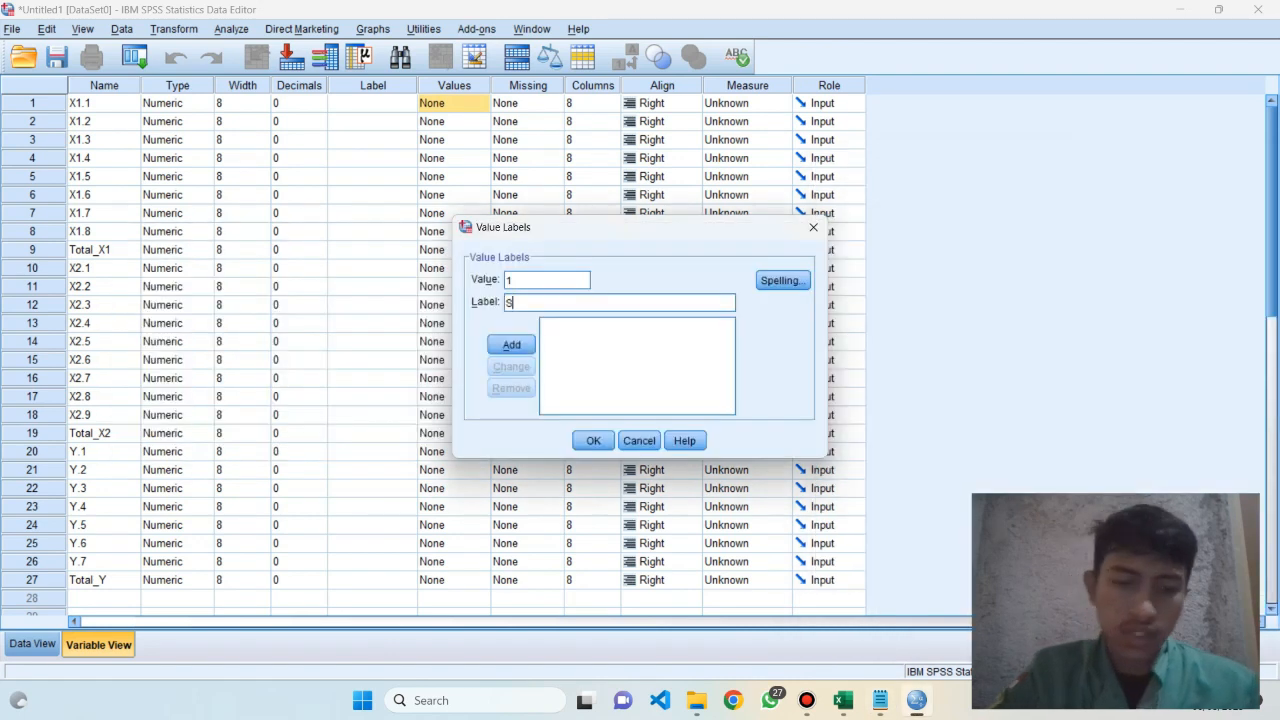
text(angat )
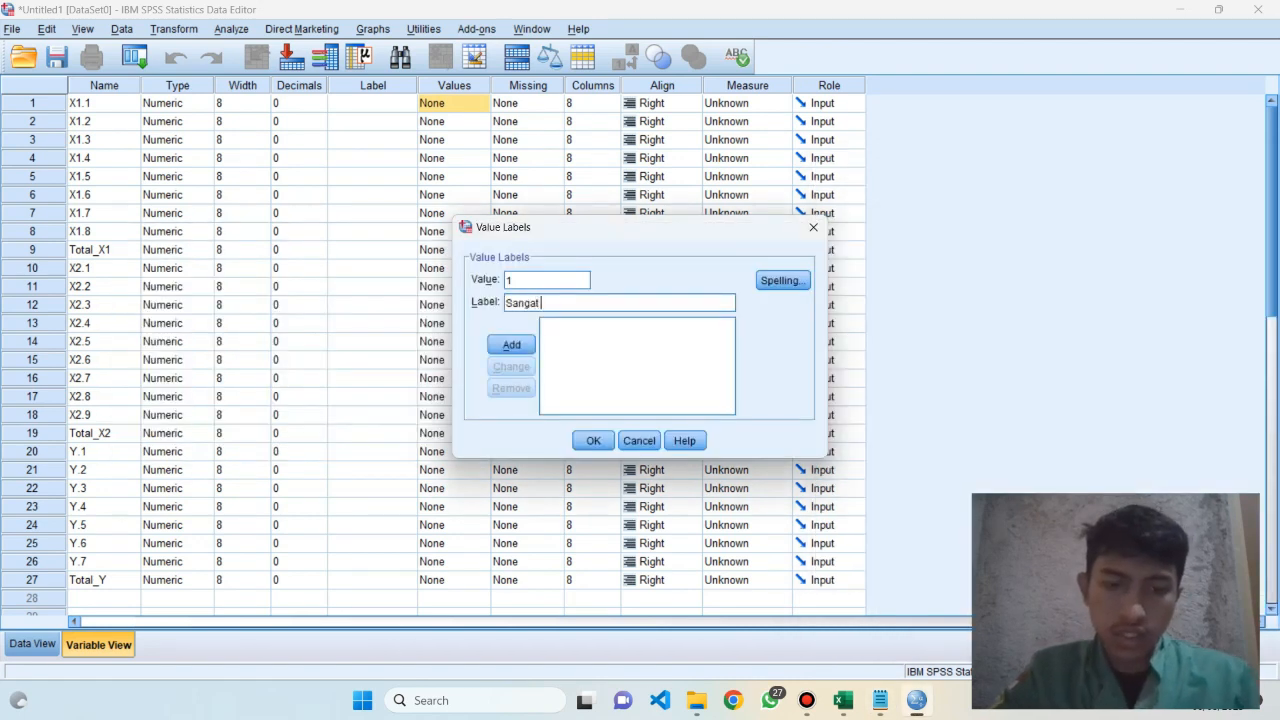
text(Tidak Setuju)
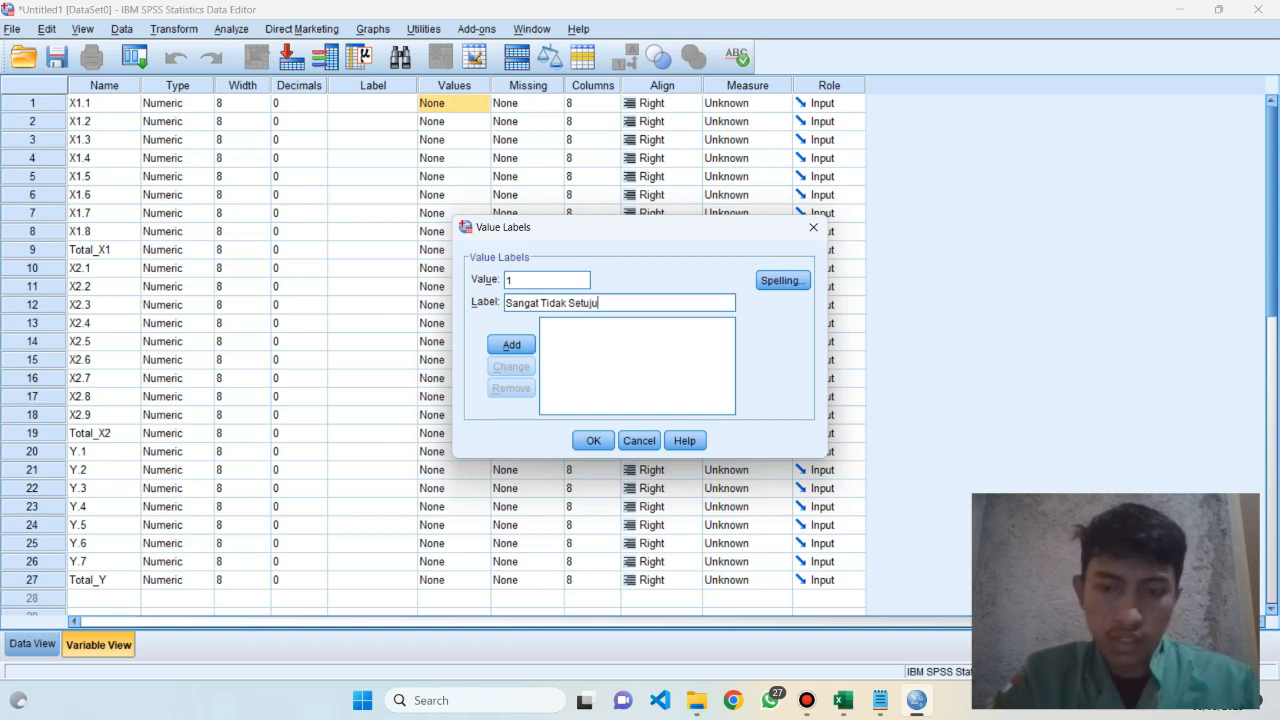
key(Return)
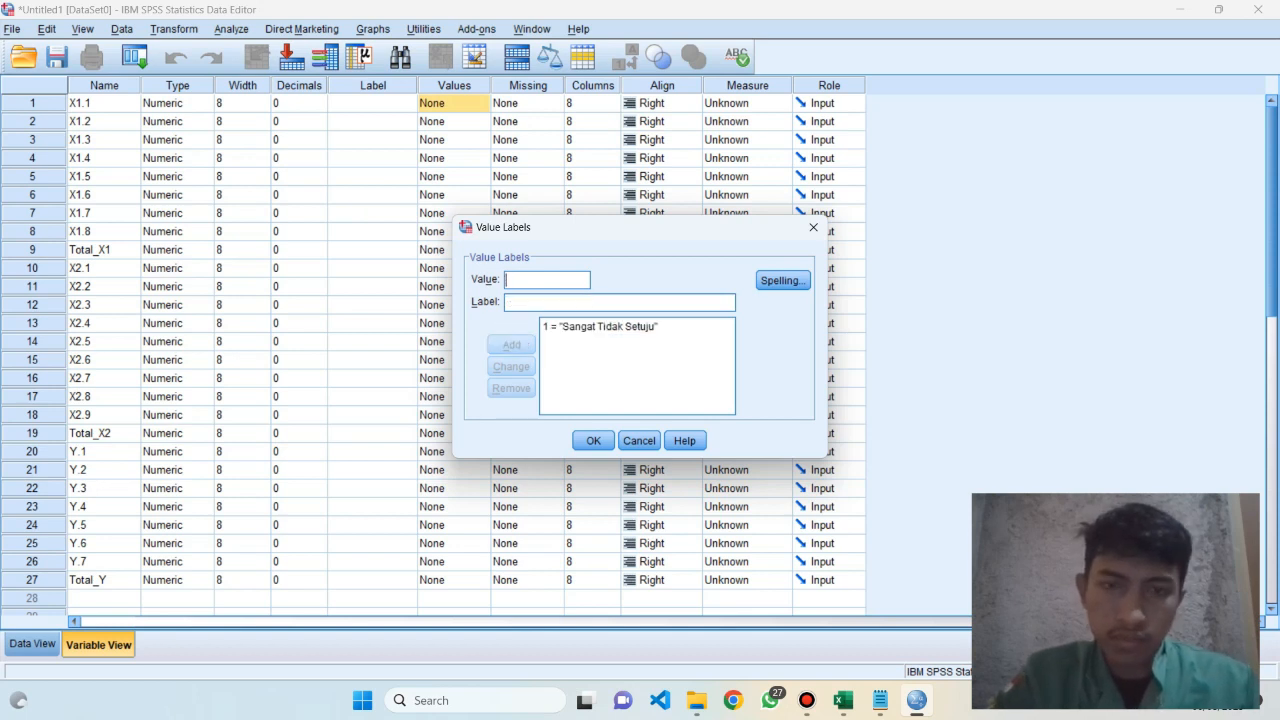
Check the notes for the second answer option and add the value label 2 = "Tidak Setuju"
text(2)
key(Tab)
key(alt+Tab)
key(alt+Tab)
text(T)
key(BackSpace)
text(Tidak Setuju)
key(Return)
Add the value labels 3 = "Tidak Tahu" and 4 = "Setuju" for X1.1
text(3)
key(Tab)
text(Tidak Tahu)
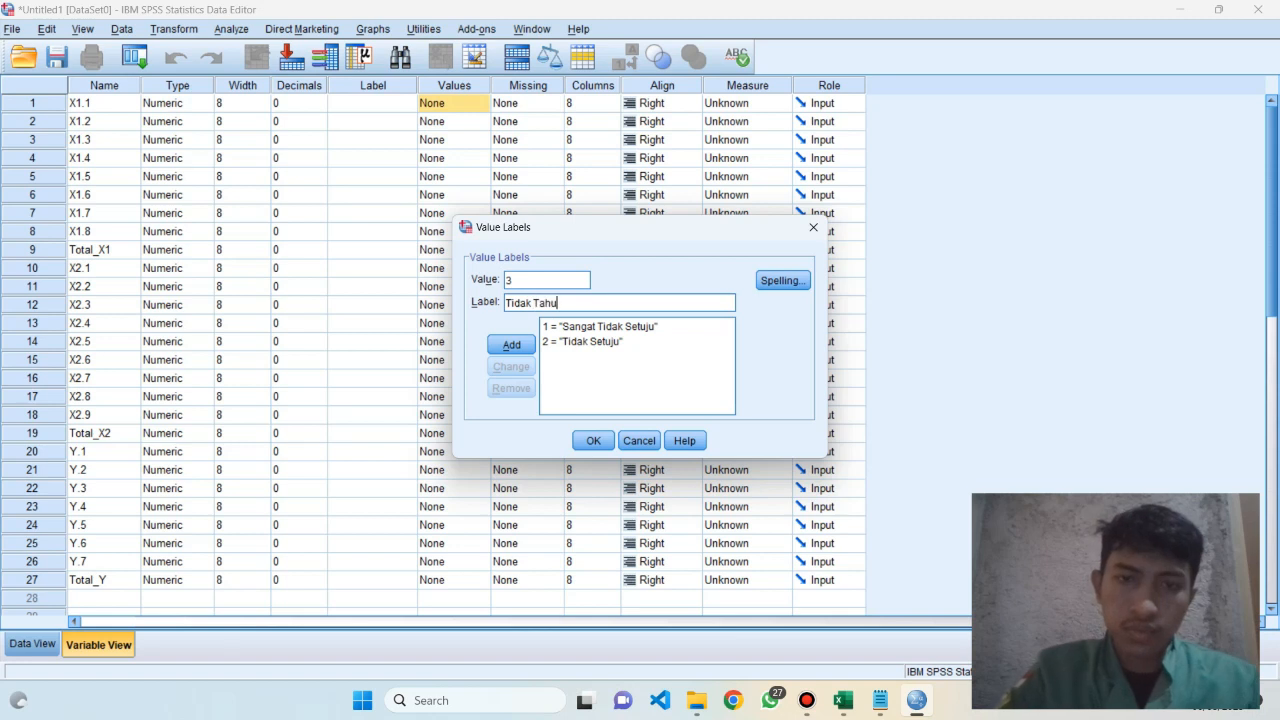
key(Return)
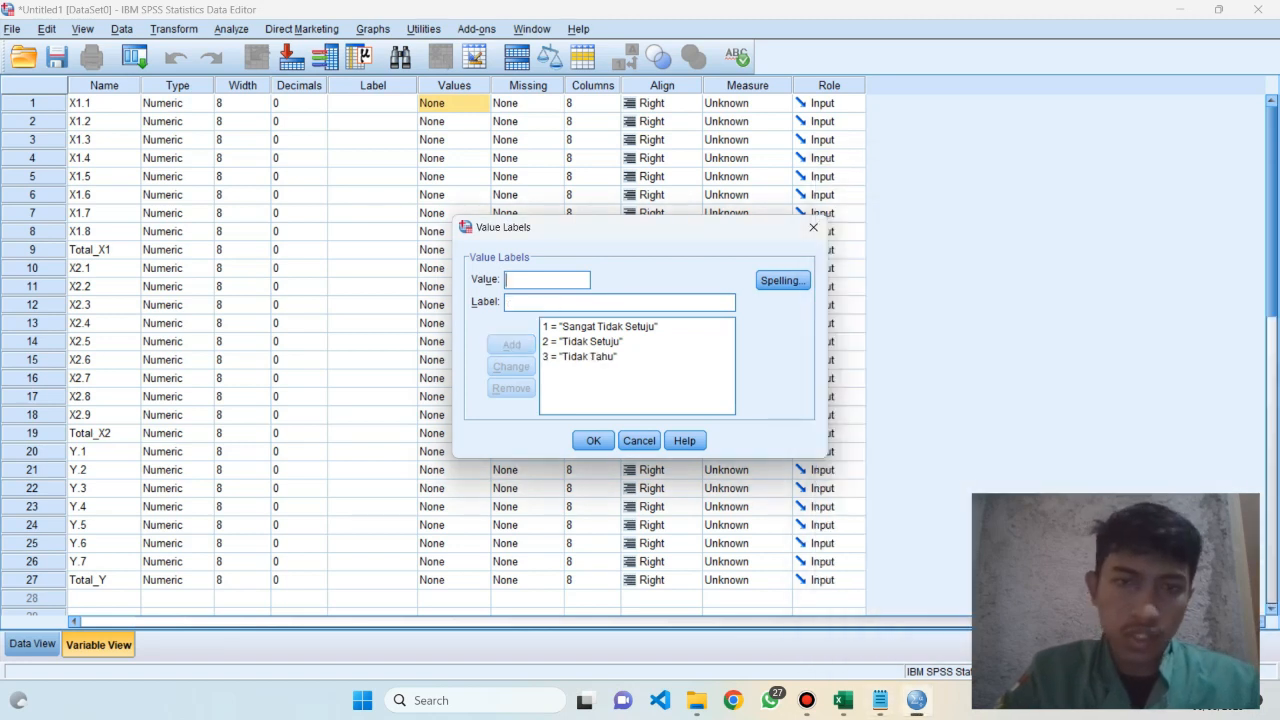
text(4)
key(Tab)
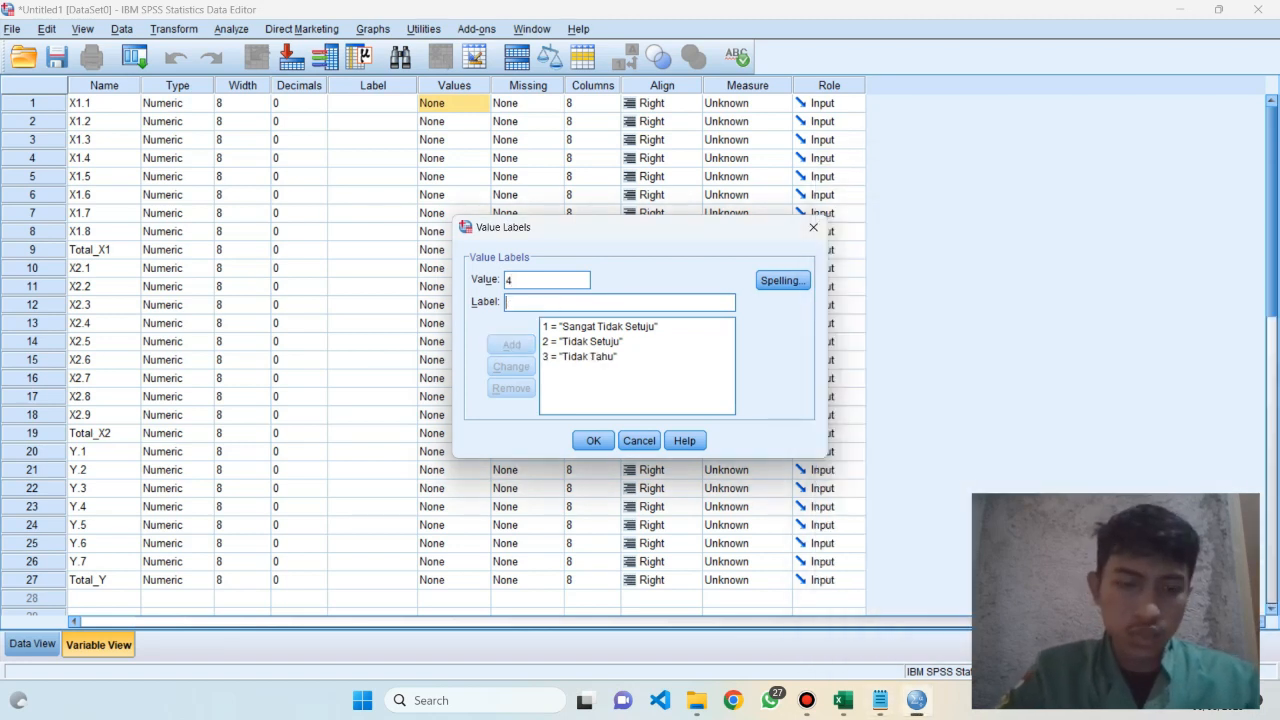
text(Setuju)
key(Return)
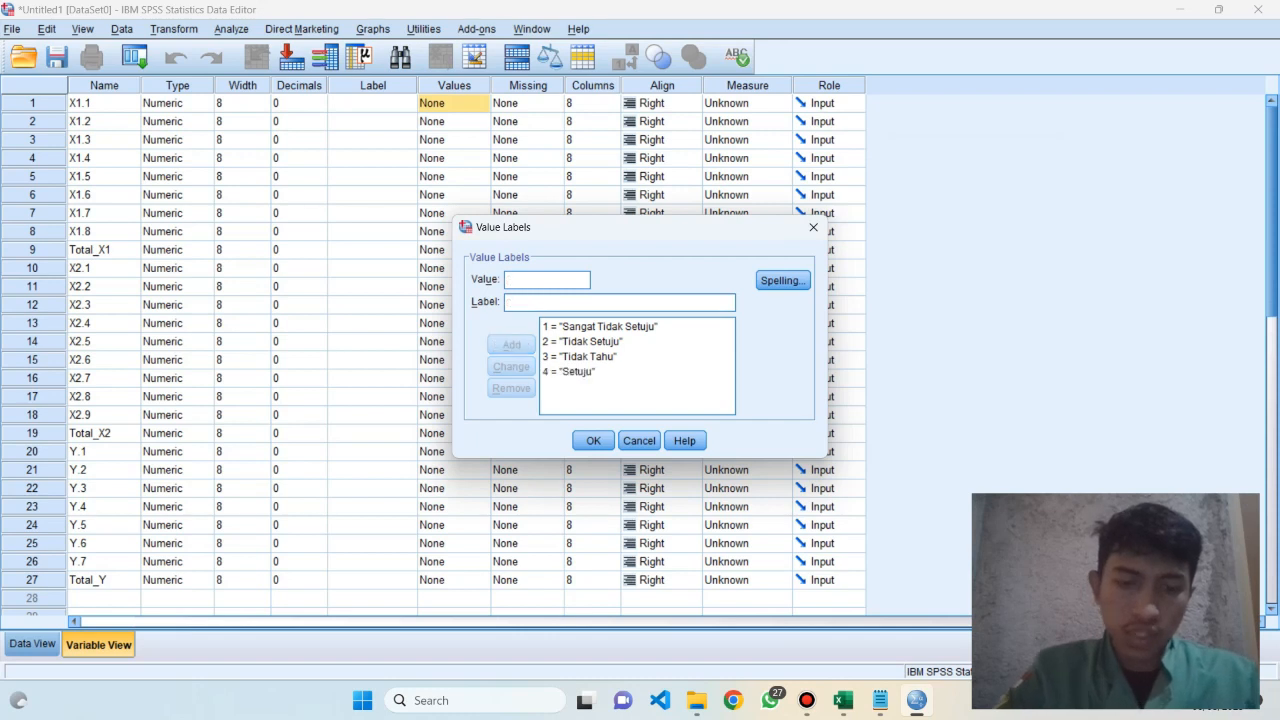
Add the value label 5 = "Sangat Setuju" and apply the value labels to X1.1
text(5)
key(Tab)
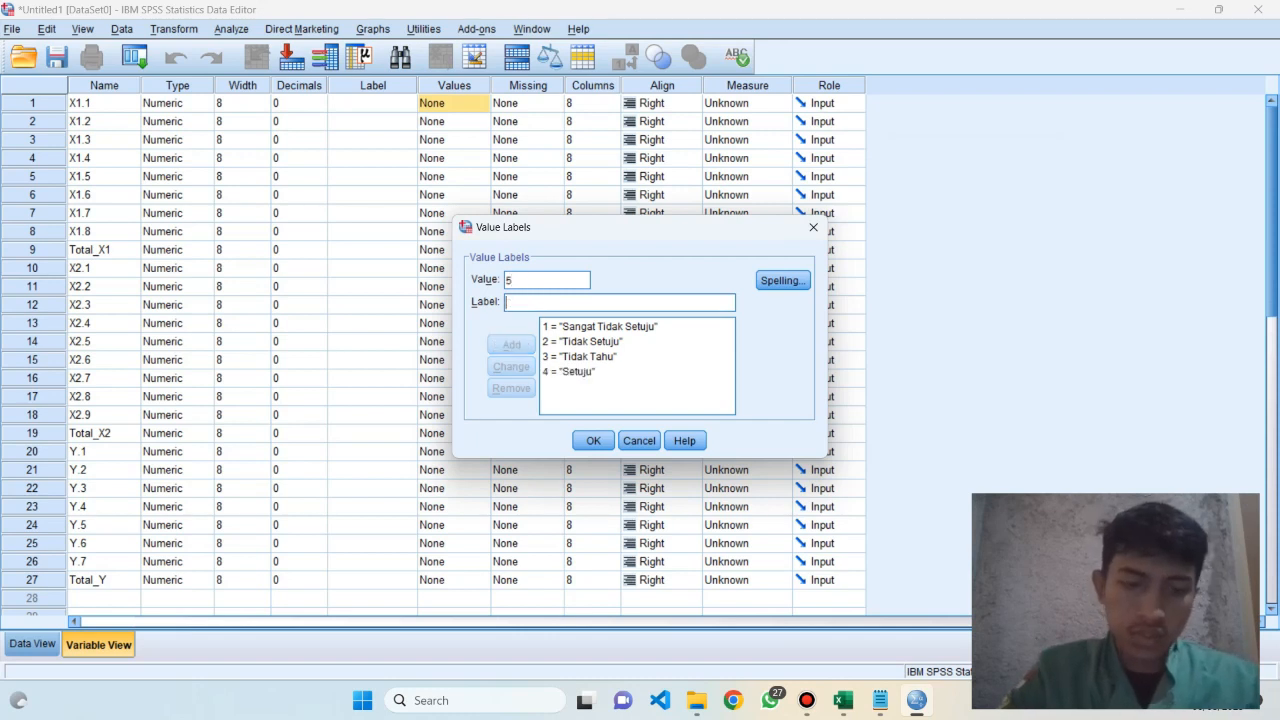
text(Sangat Ser)
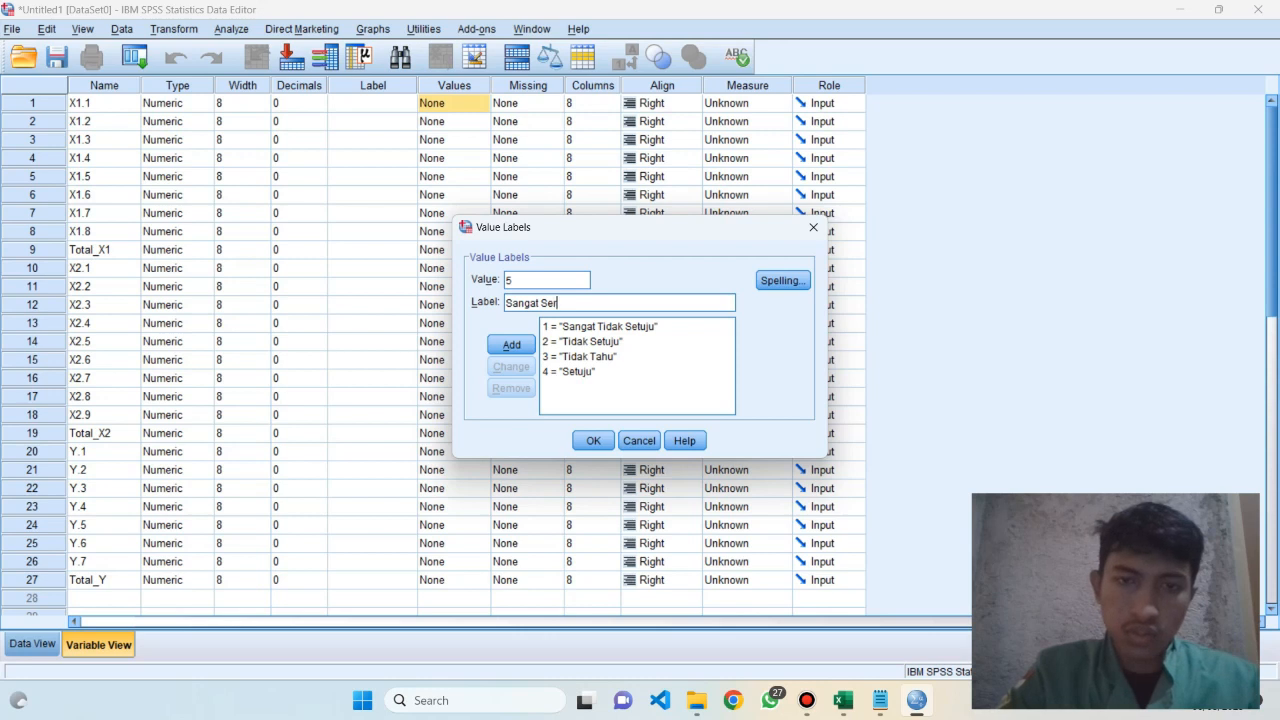
text(uju)
key(Return)
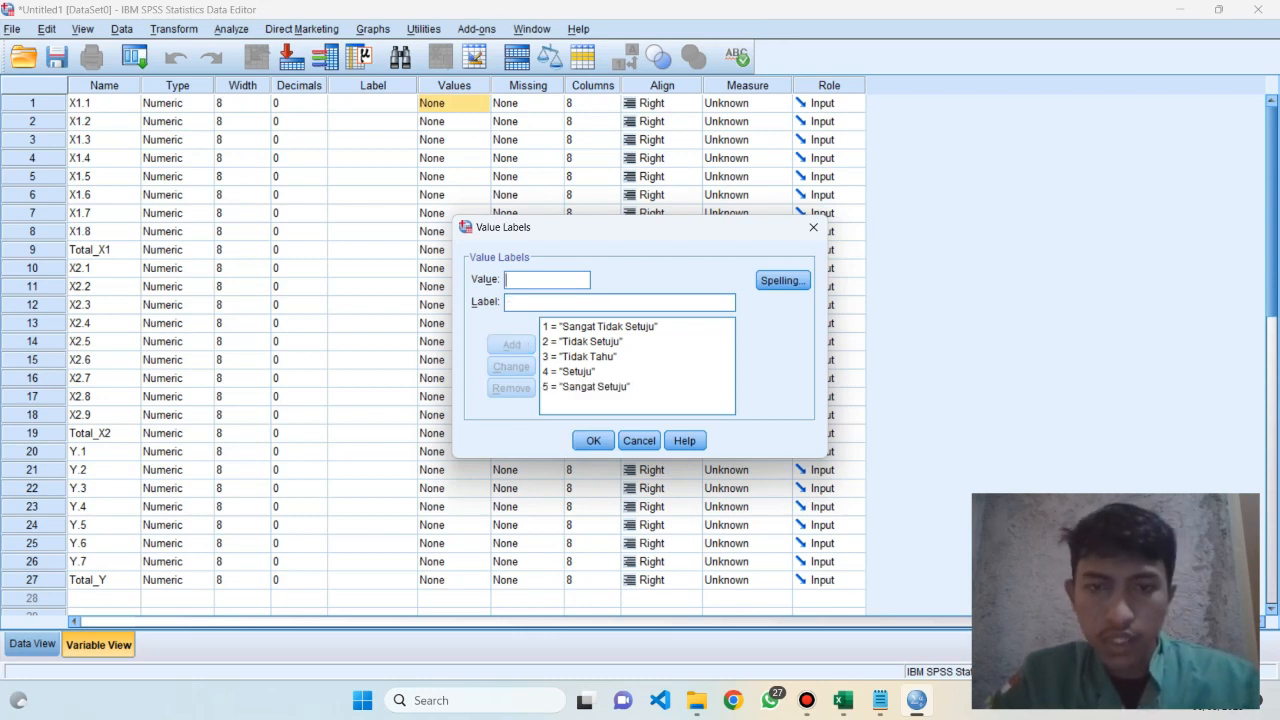
key(Return)
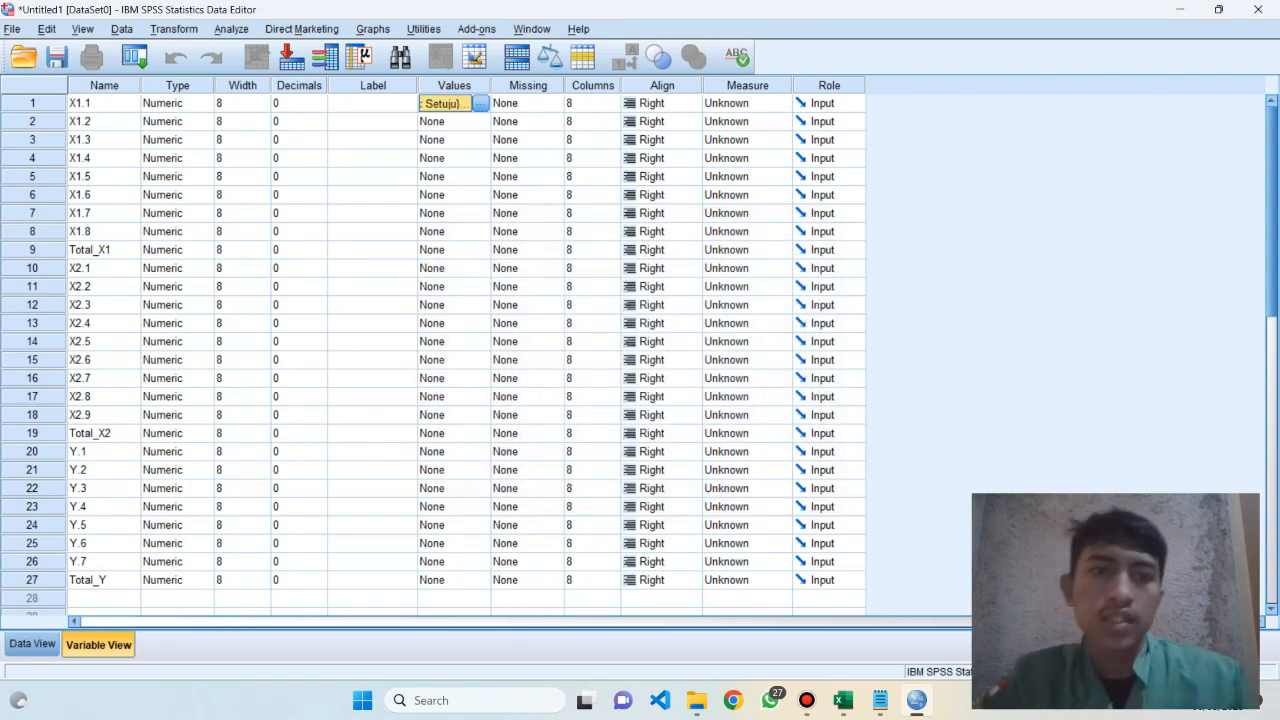
Copy the value labels of X1.1 to all the other variables, from X1.2 through Total_Y
click(373, 140)
click(453, 103)
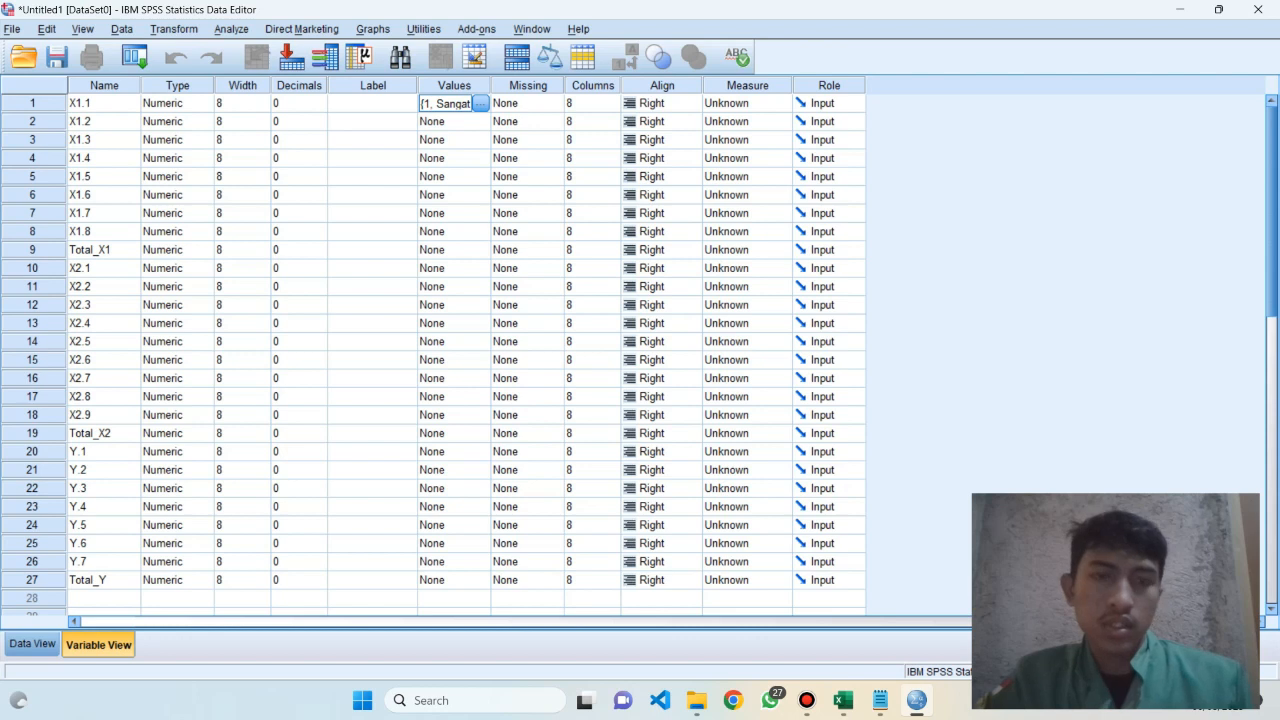
click(446, 121)
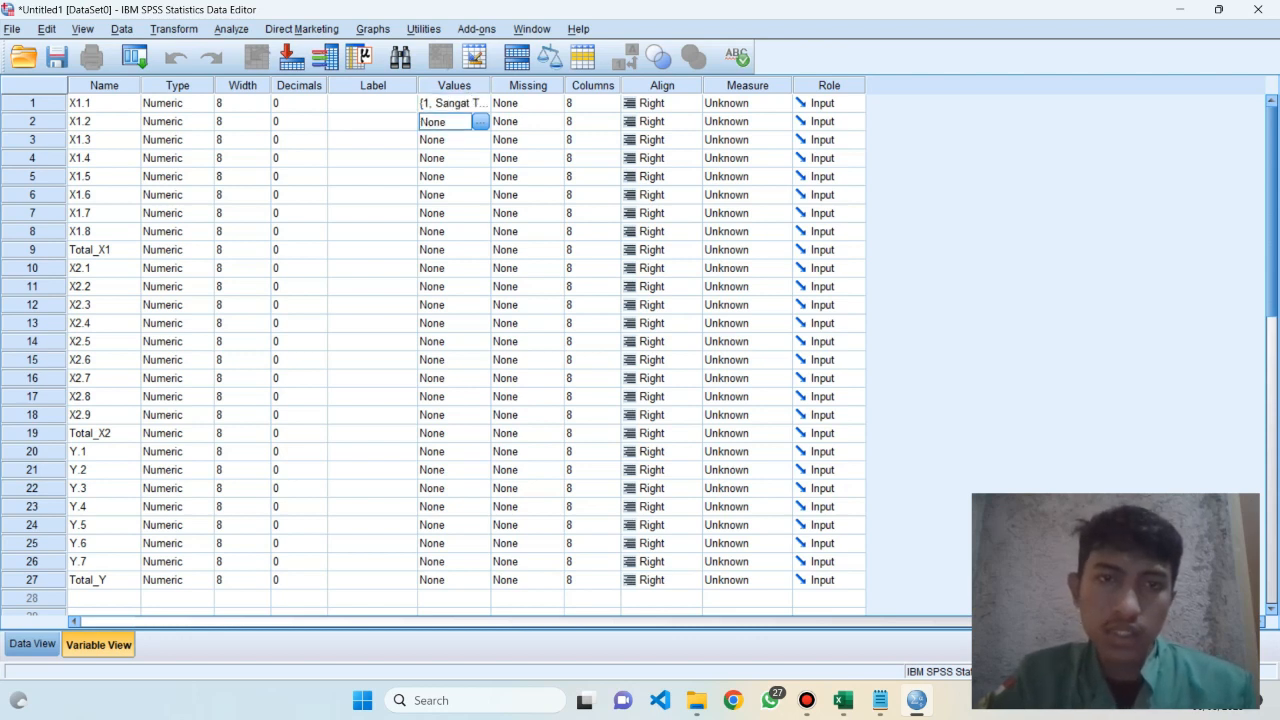
click(372, 122)
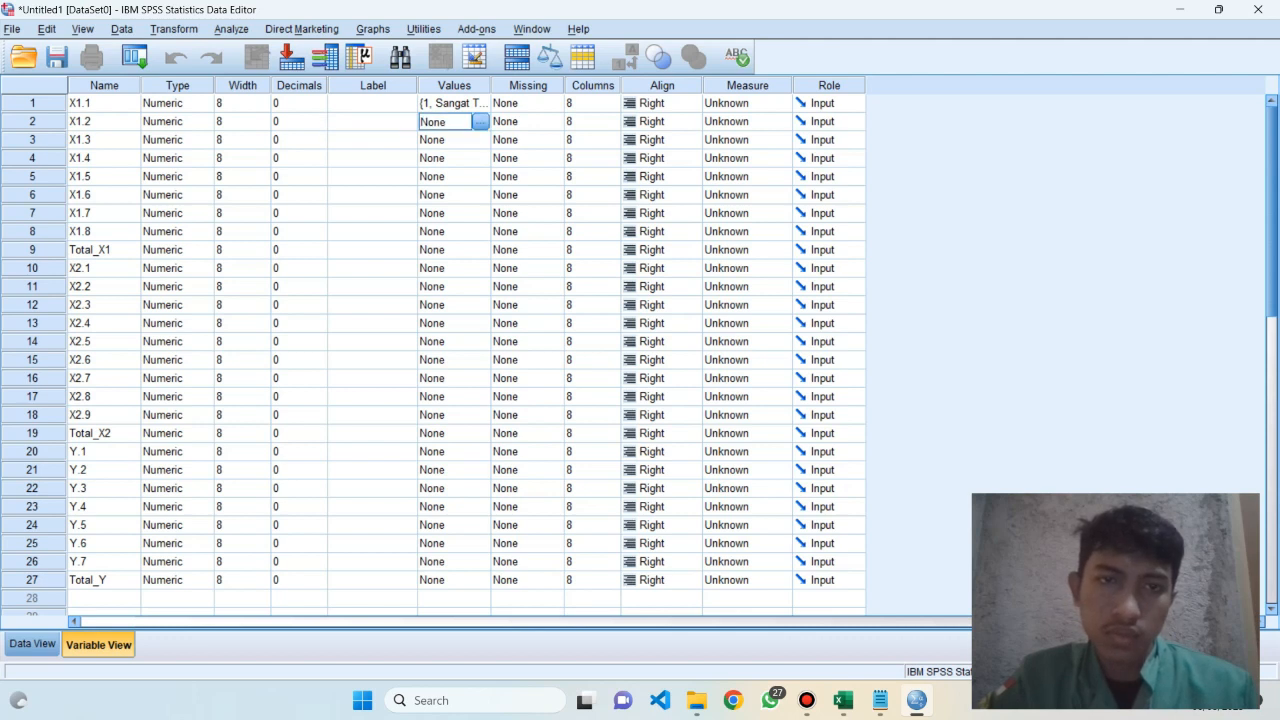
click(445, 122)
drag(445, 140, 445, 580)
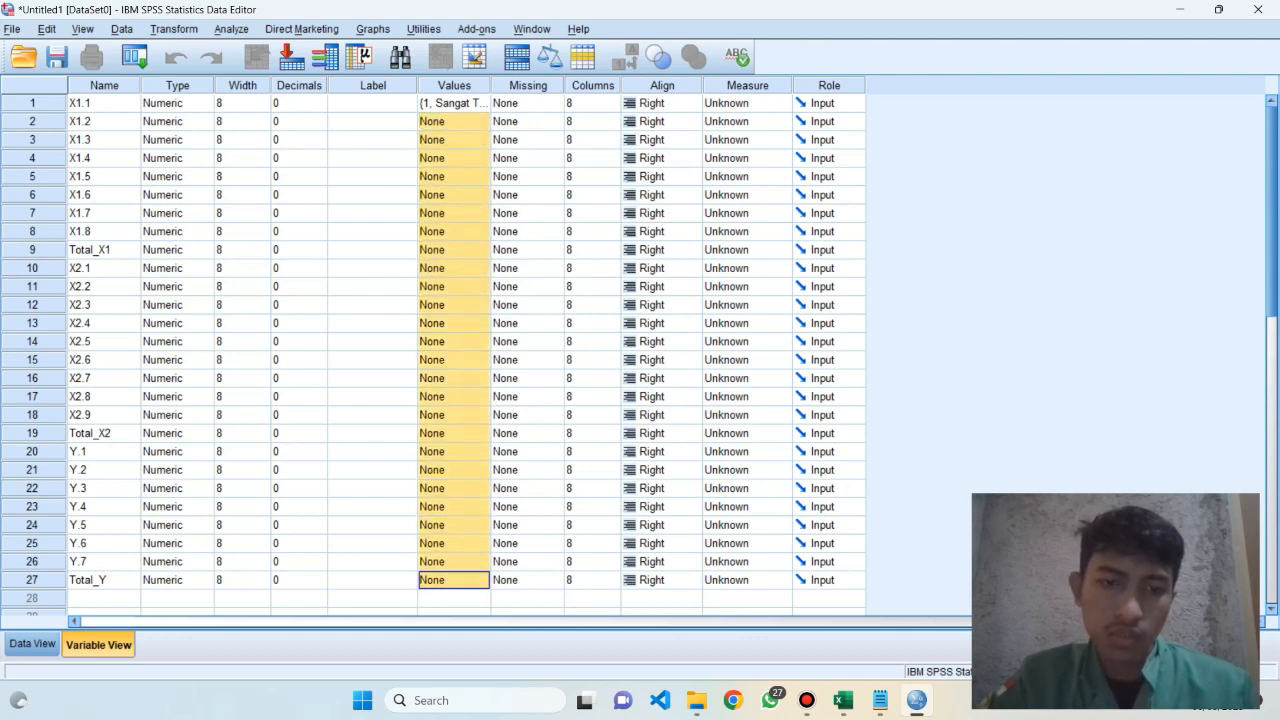
key(ctrl+v)
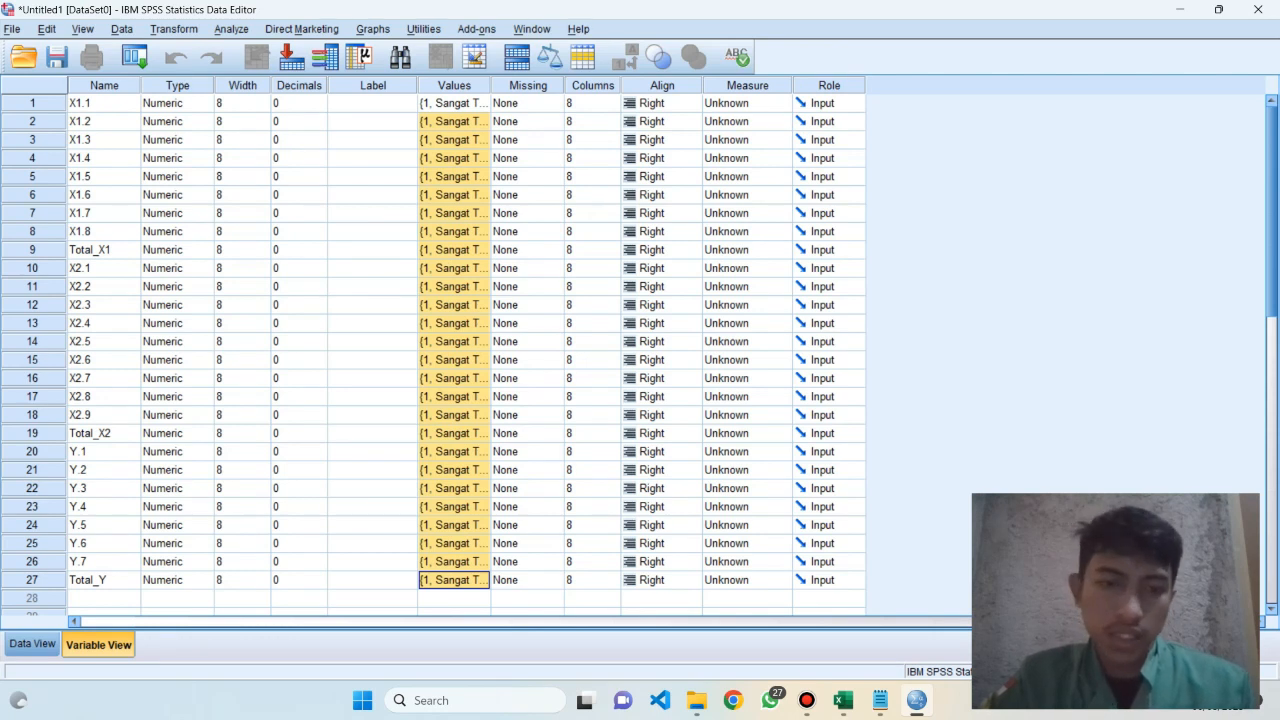
click(445, 598)
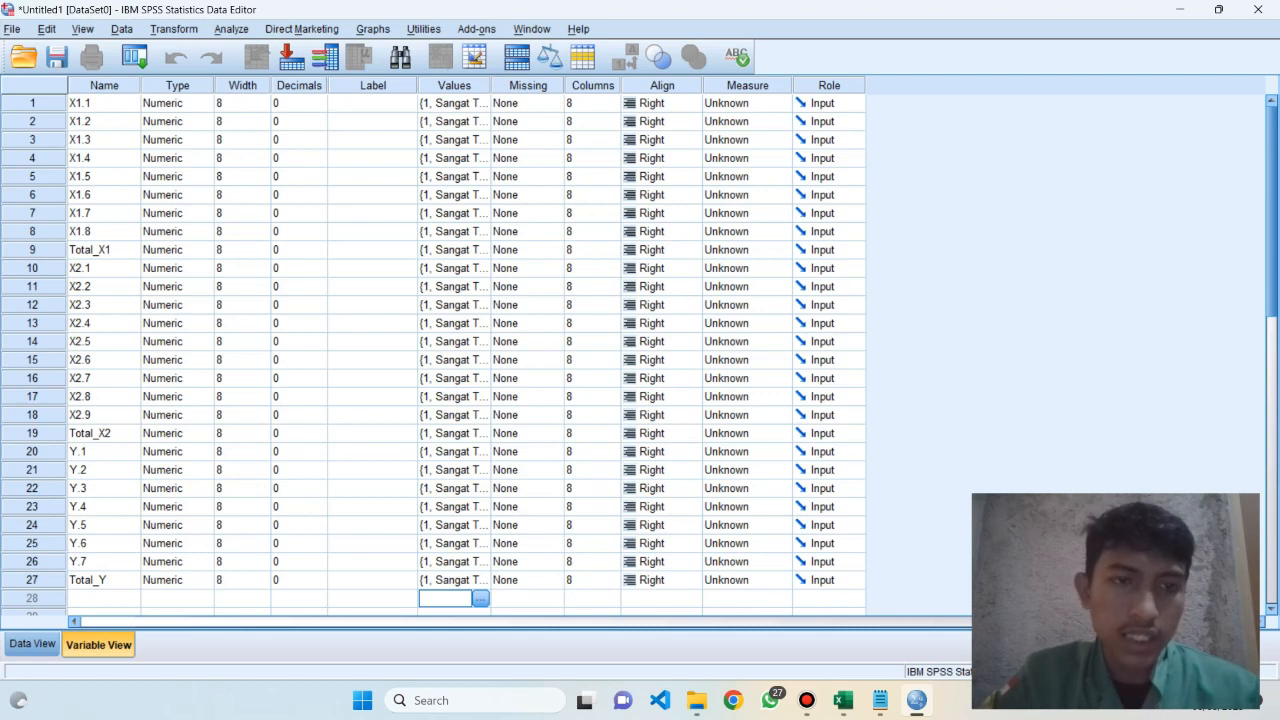
Remove all five value labels, from 1 = "Sangat Tidak Setuju" to 5 = "Sangat Setuju", from Total_X1 and apply the change
click(452, 250)
click(481, 250)
click(597, 371)
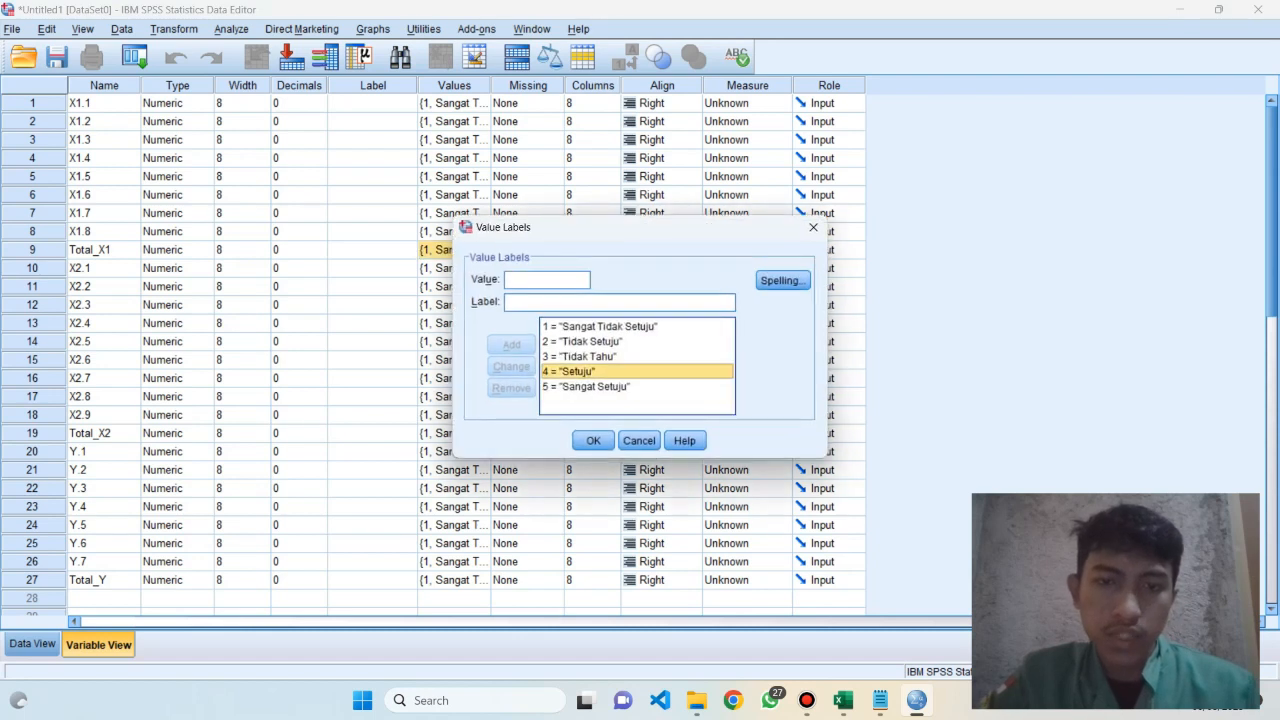
click(600, 326)
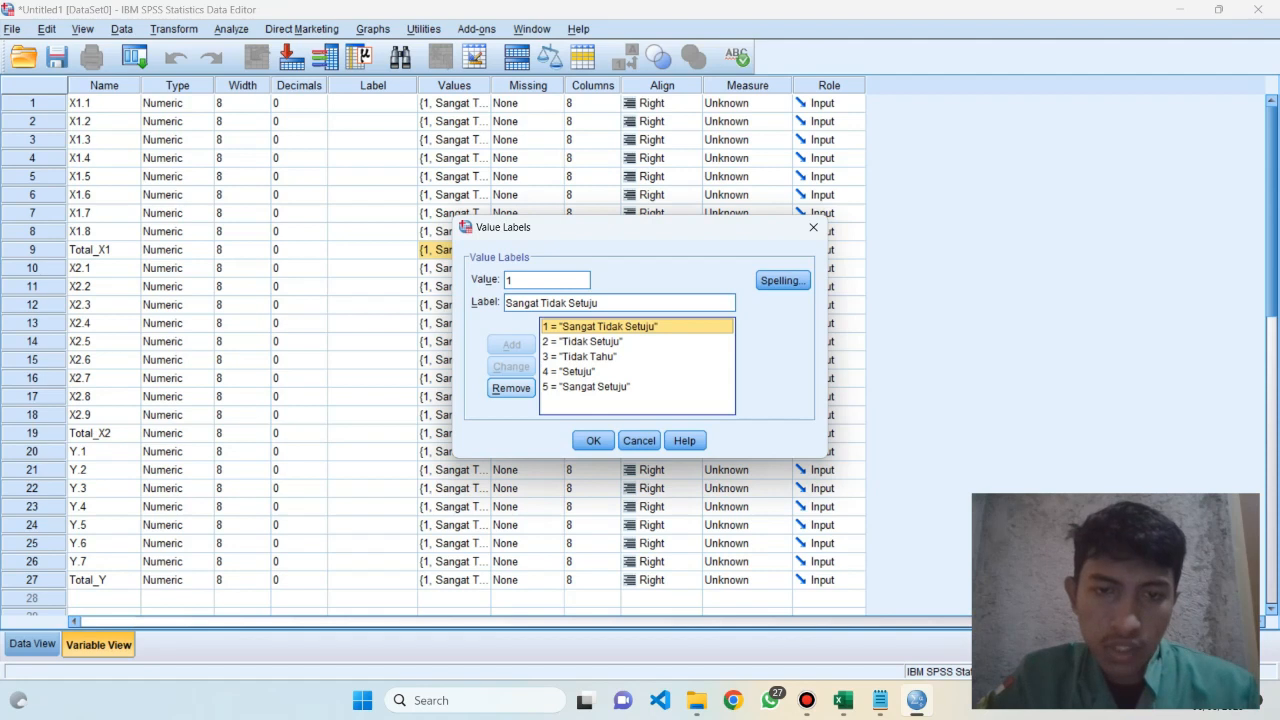
click(511, 388)
click(585, 327)
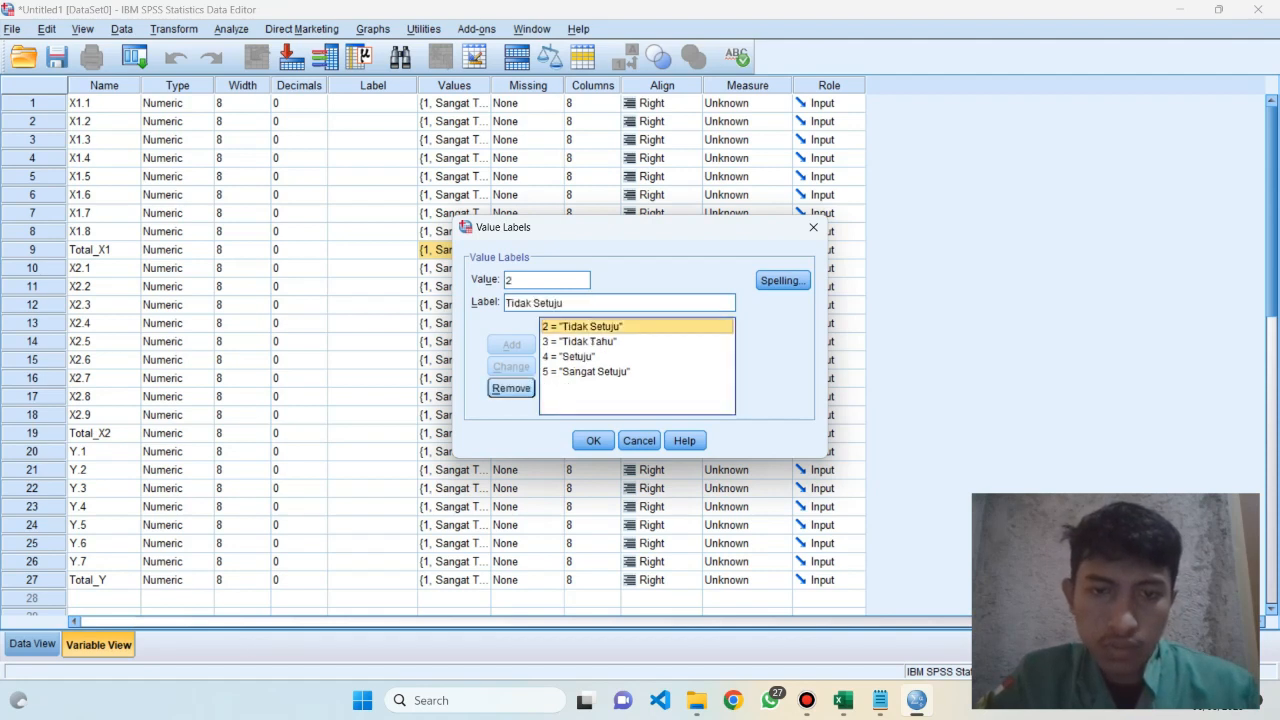
click(511, 388)
click(585, 327)
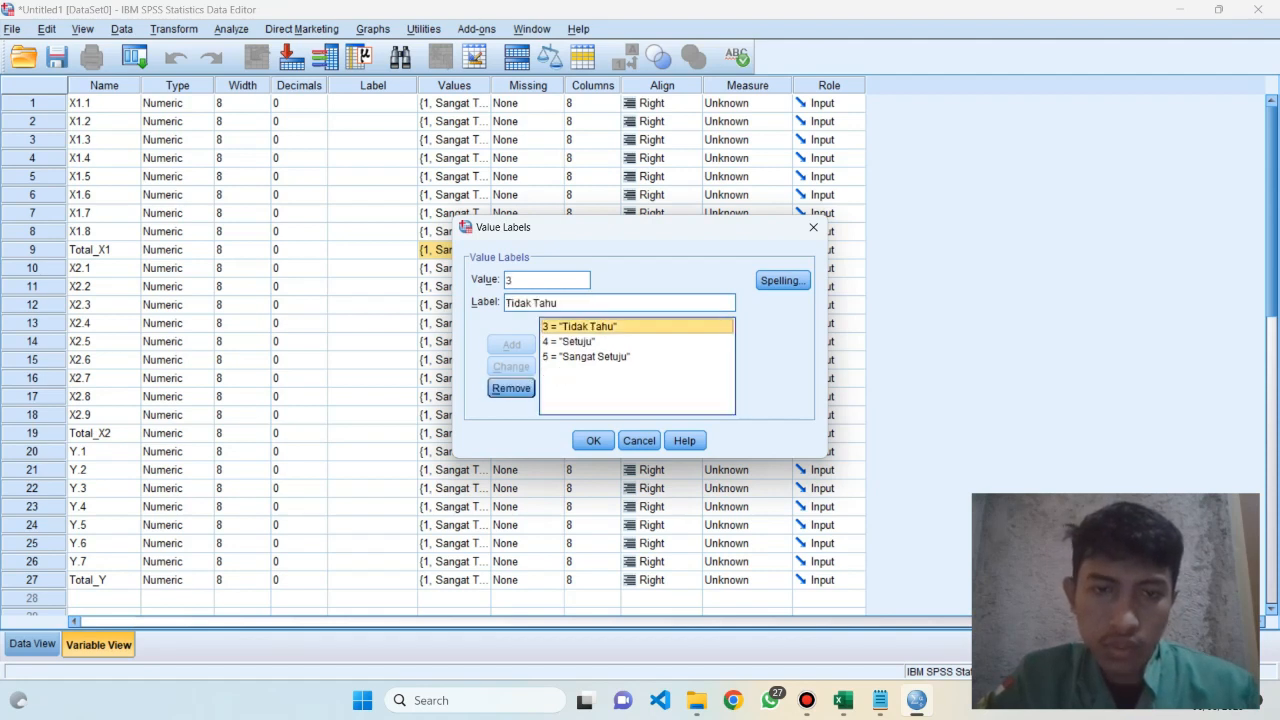
click(511, 388)
click(585, 327)
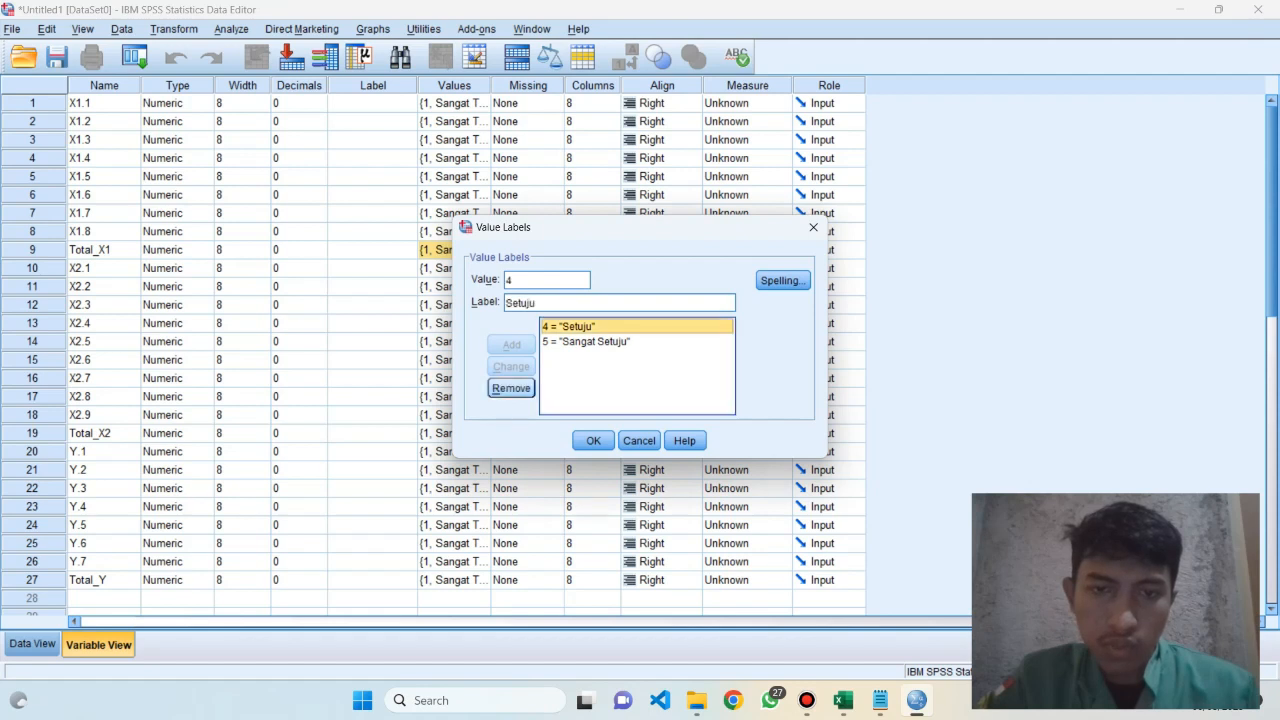
click(511, 388)
click(585, 327)
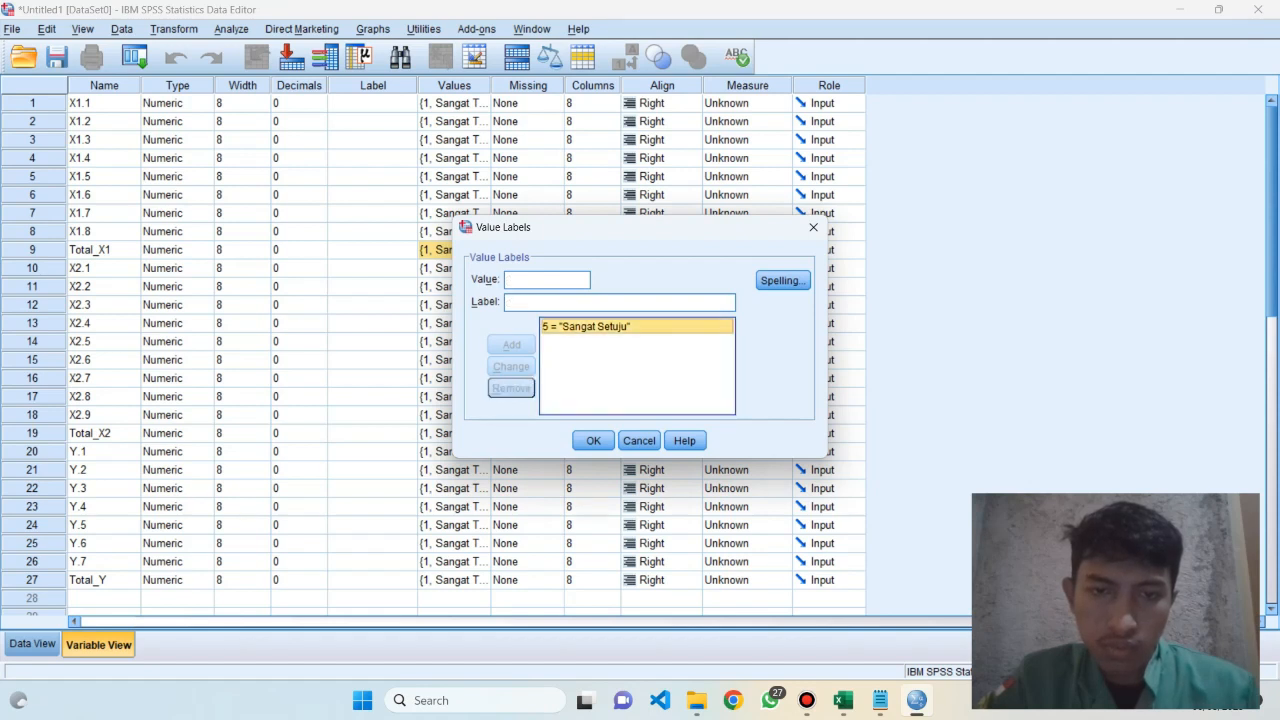
click(511, 388)
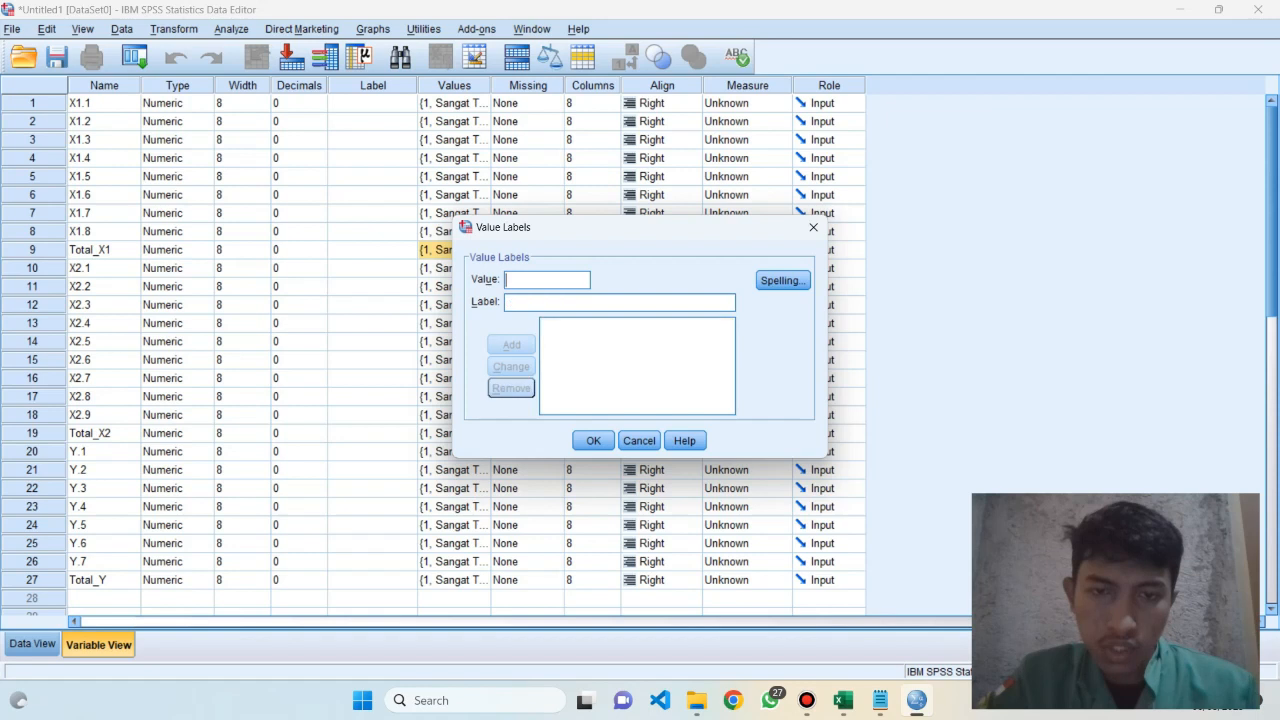
key(Return)
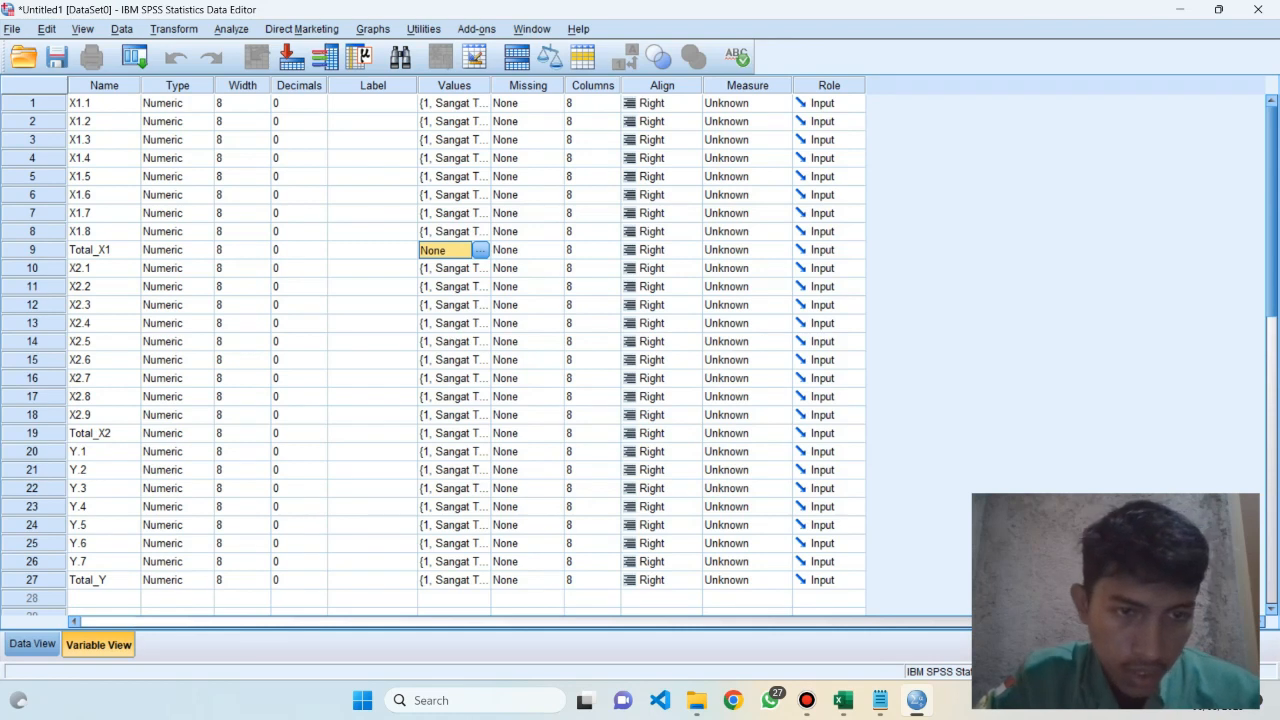
Copy the empty value label setting of Total_X1 to Total_X2 and Total_Y
click(445, 433)
text(None)
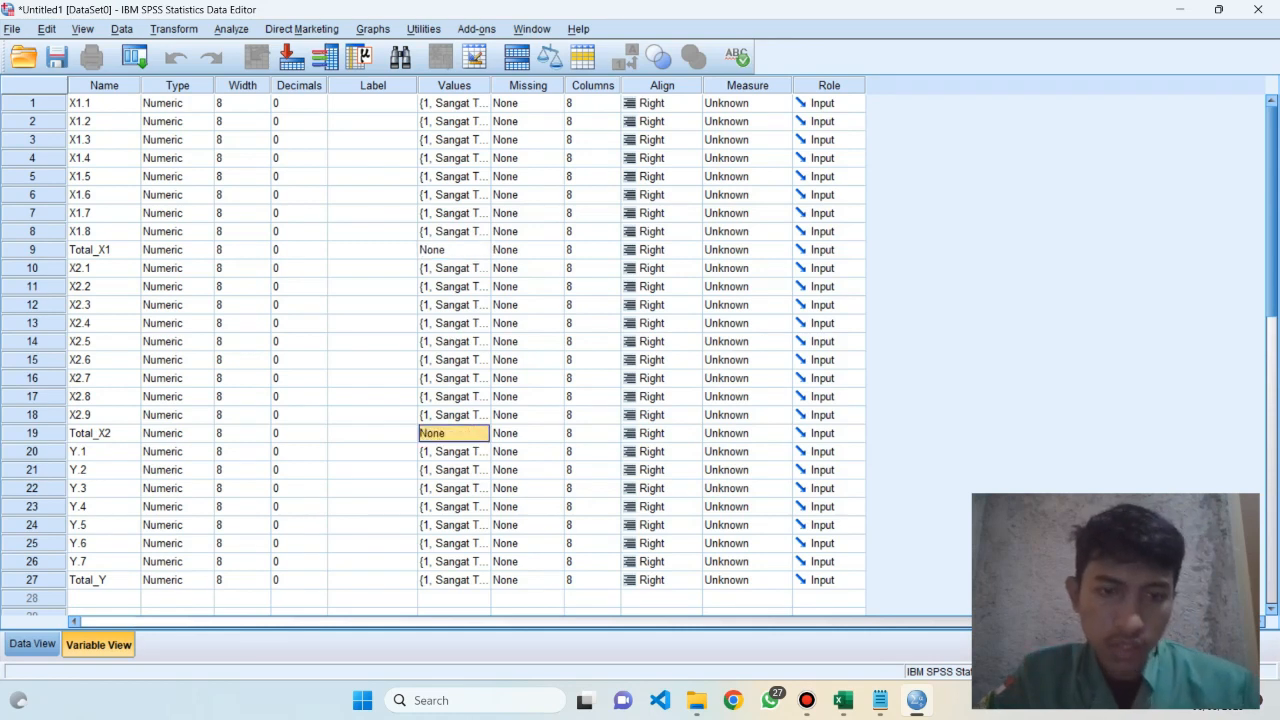
click(446, 580)
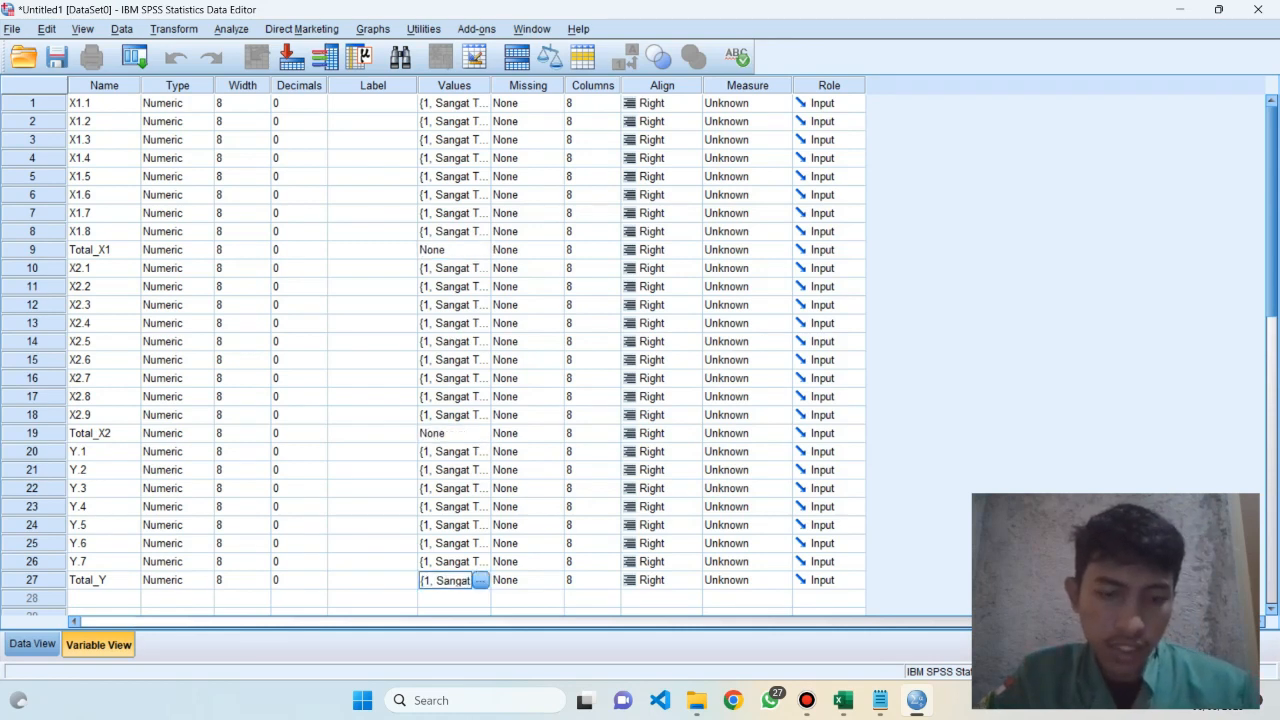
text(None)
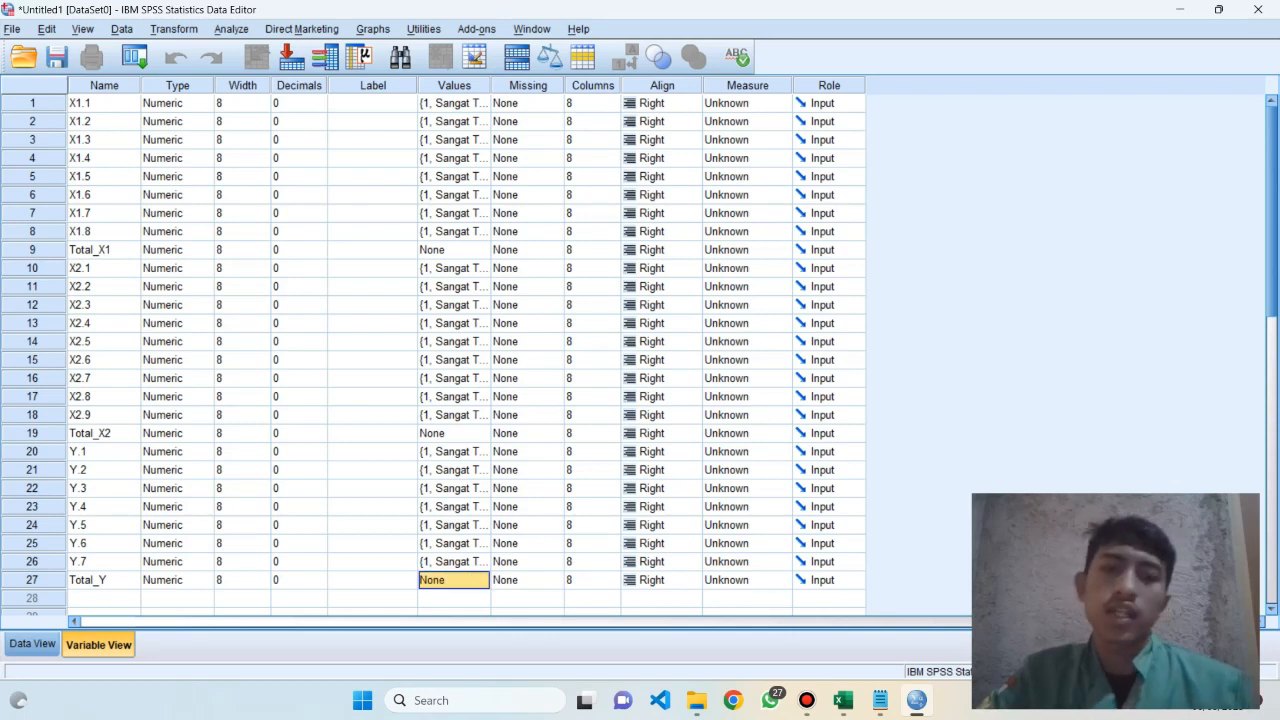
click(446, 452)
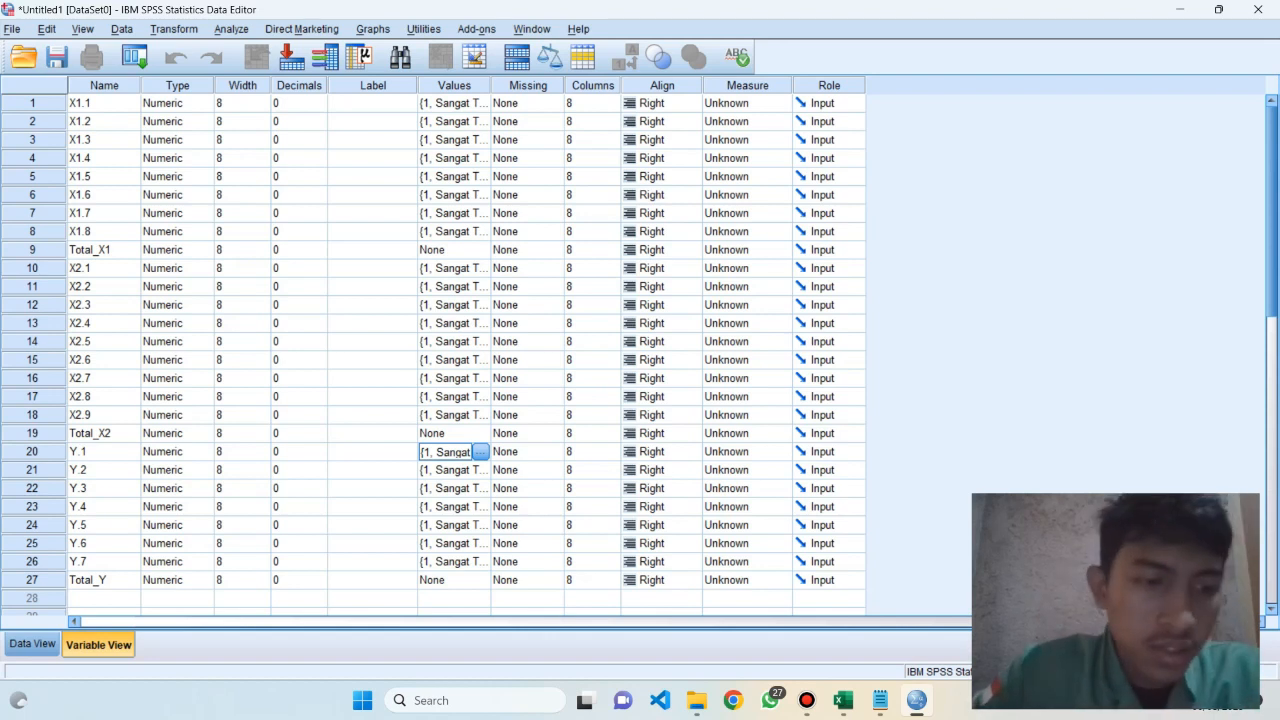
Show the data sheet and select the X1.1 cell of the first case as the paste target
click(32, 644)
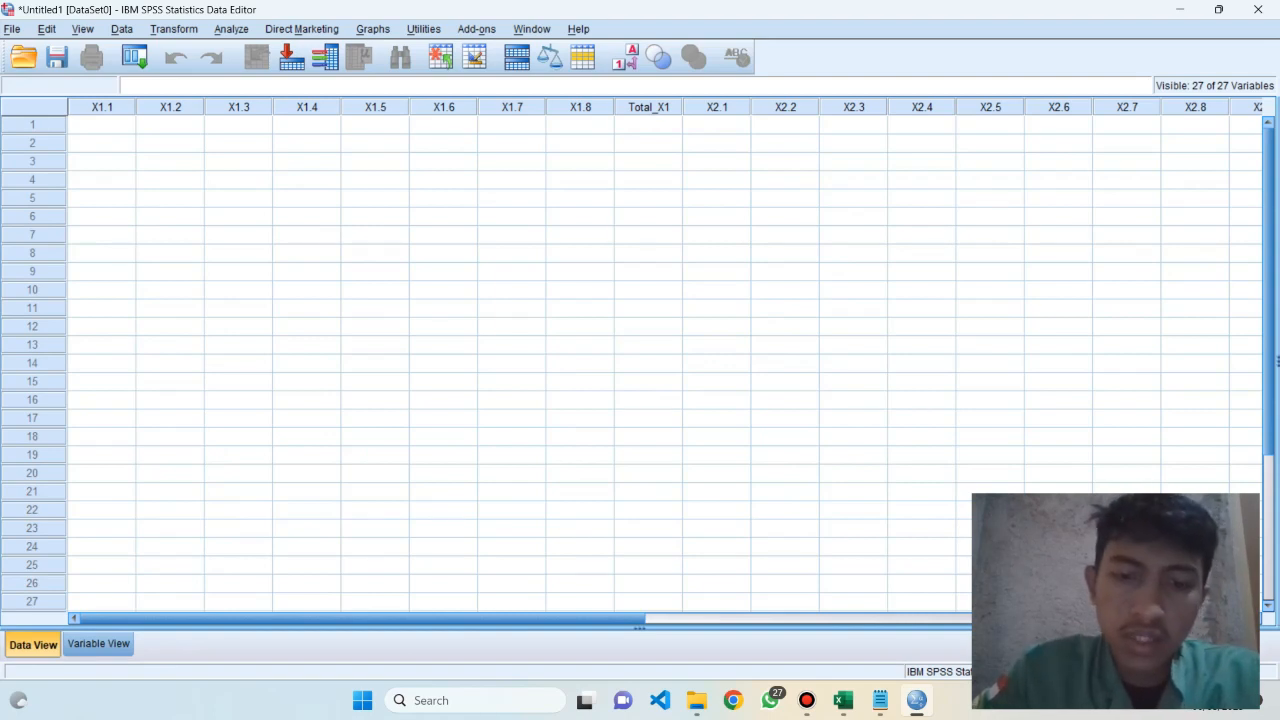
mouse_move(362, 618)
mouse_down()
mouse_move(911, 618)
mouse_move(362, 618)
mouse_up()
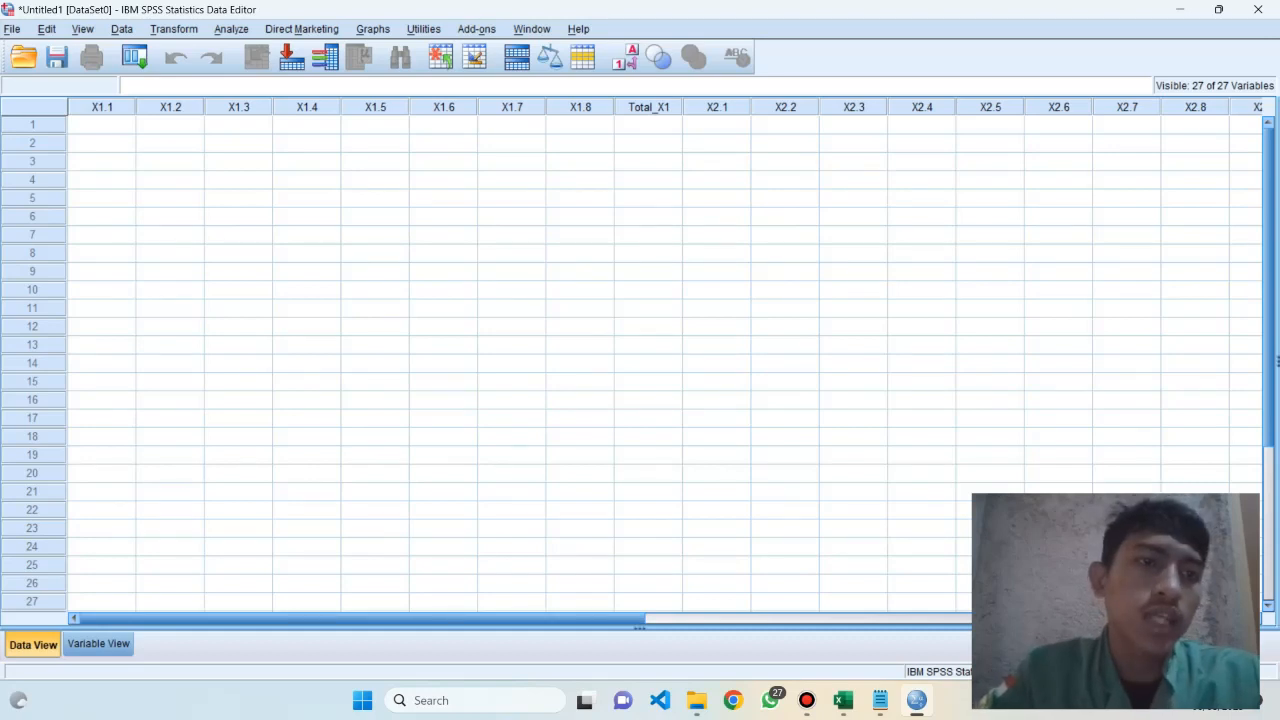
click(101, 125)
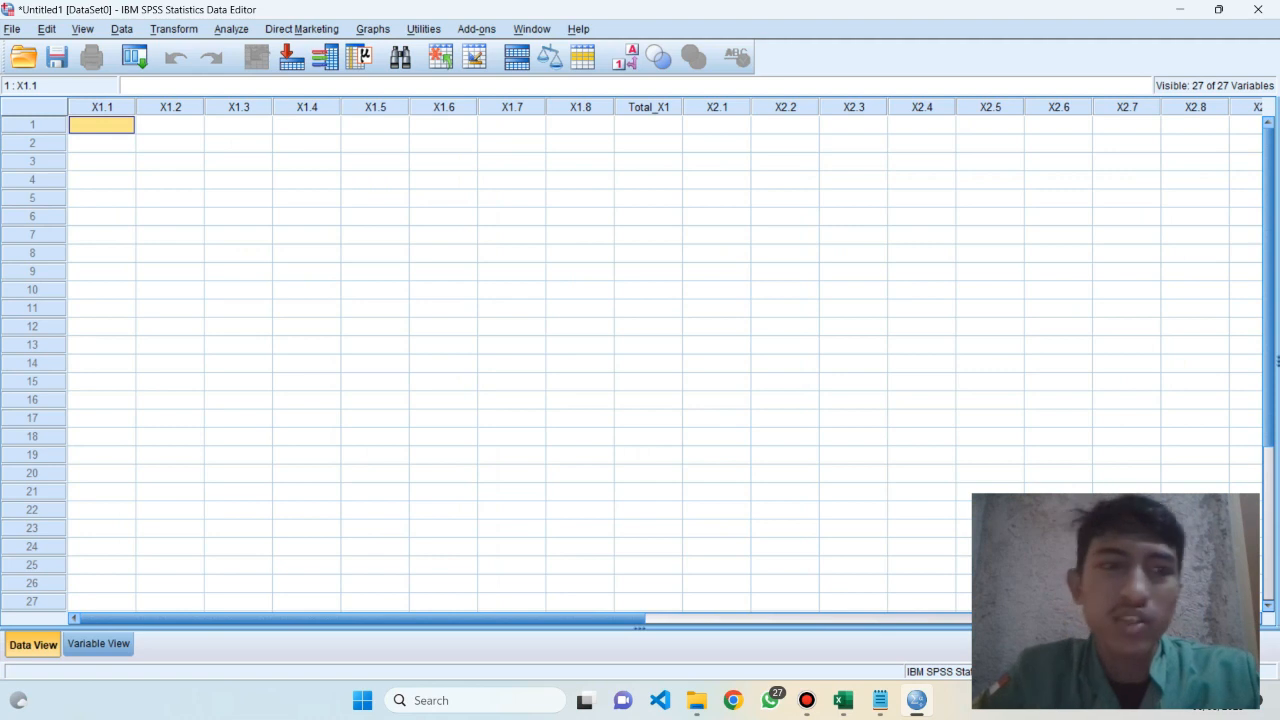
Switch to the Excel tabulation workbook and copy the respondents' answers and totals in B3:AB42, without the header rows
key(alt+Tab)
key(alt+Tab)
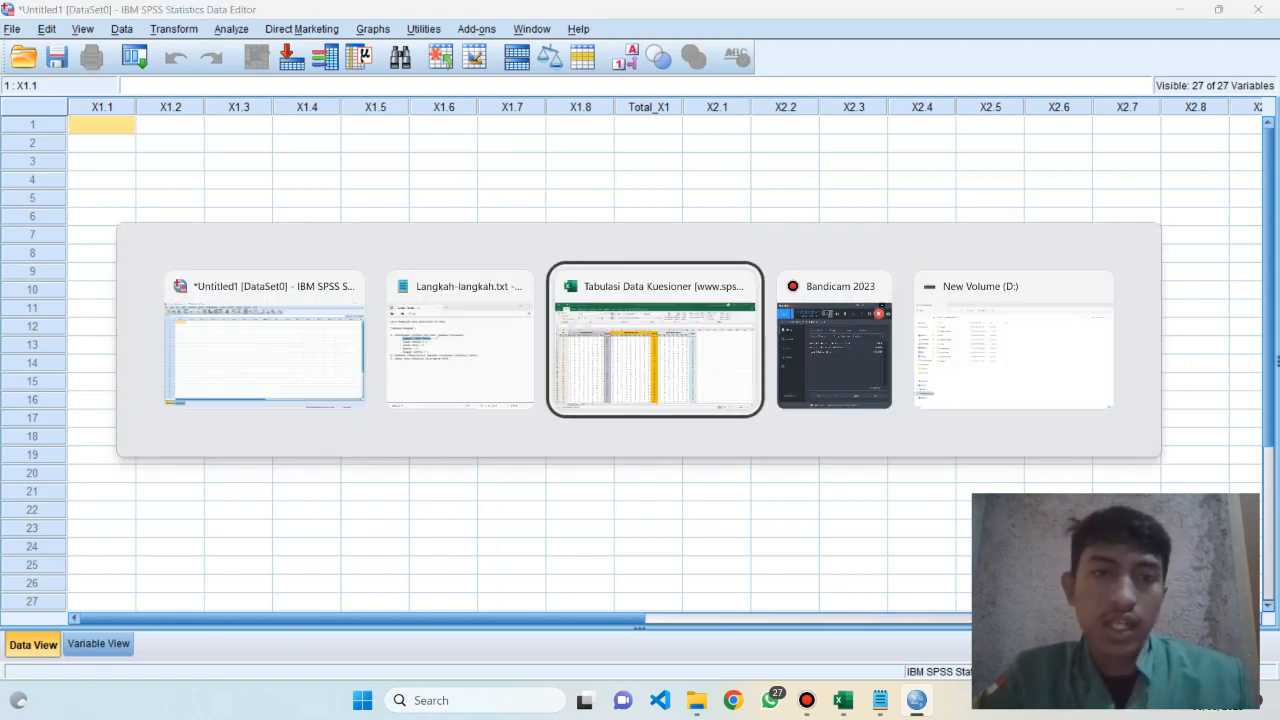
key(alt+Tab)
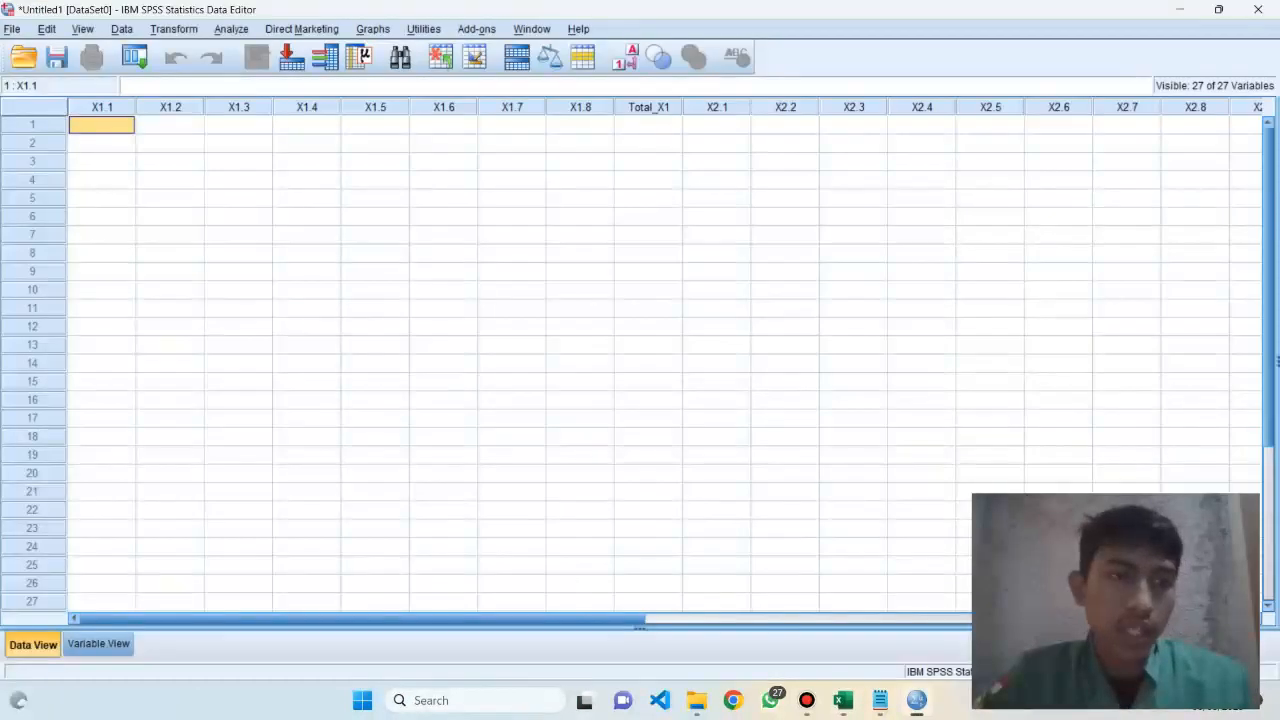
key(alt+Tab)
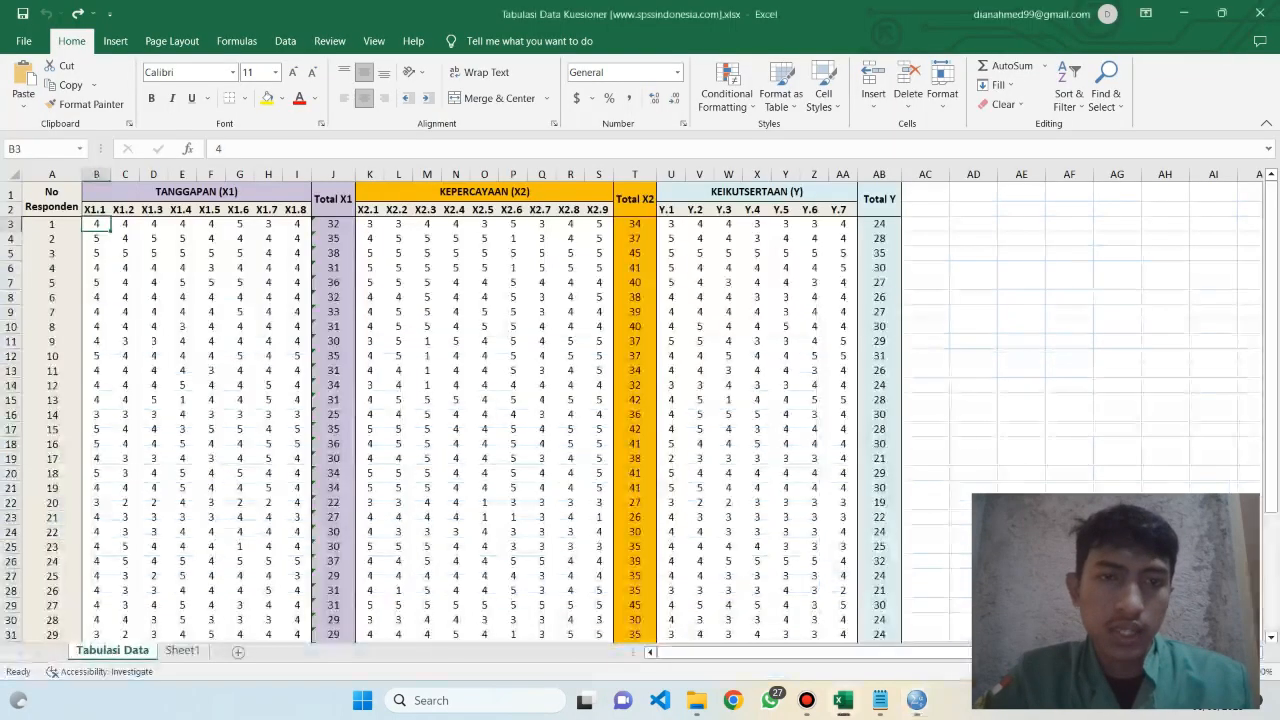
key(shift+Right)
key(shift+Right)
key(shift+Right)
key(shift+Right)
key(shift+Right)
key(shift+Down)
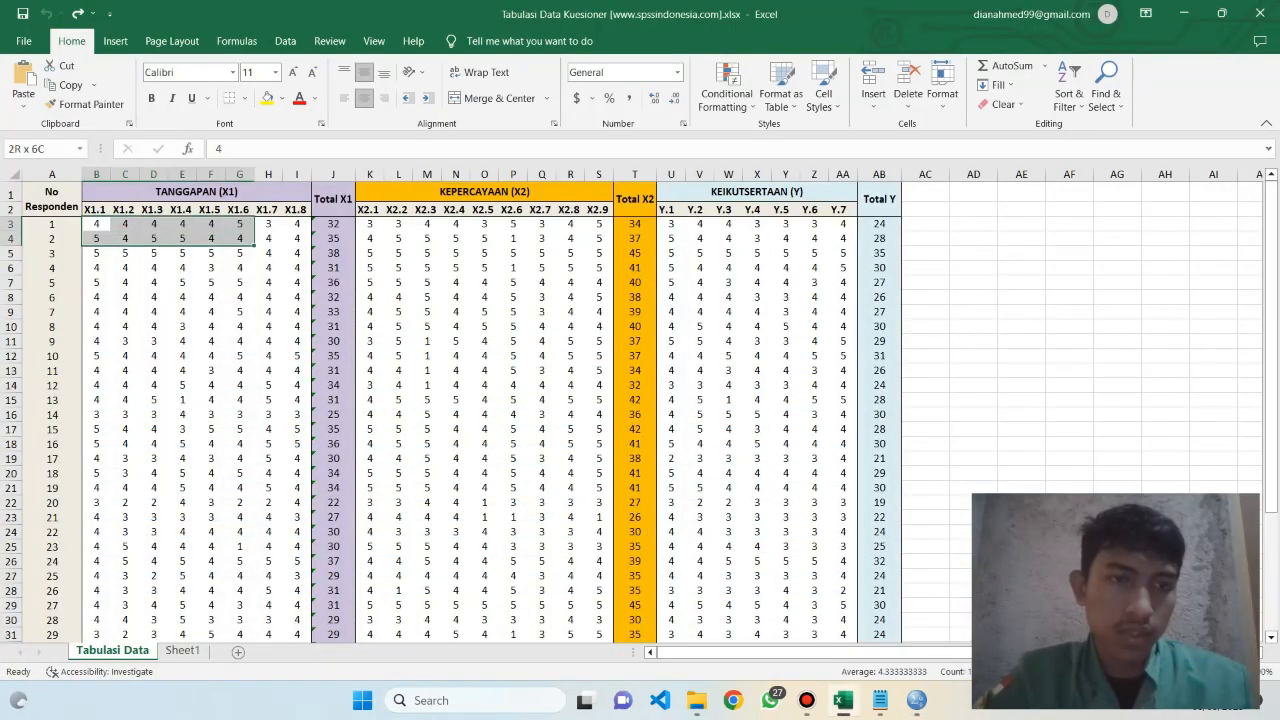
key(shift+Right)
key(shift+Down)
key(shift+Right)
key(shift+Down)
key(shift+Right)
key(shift+Right)
key(shift+Down)
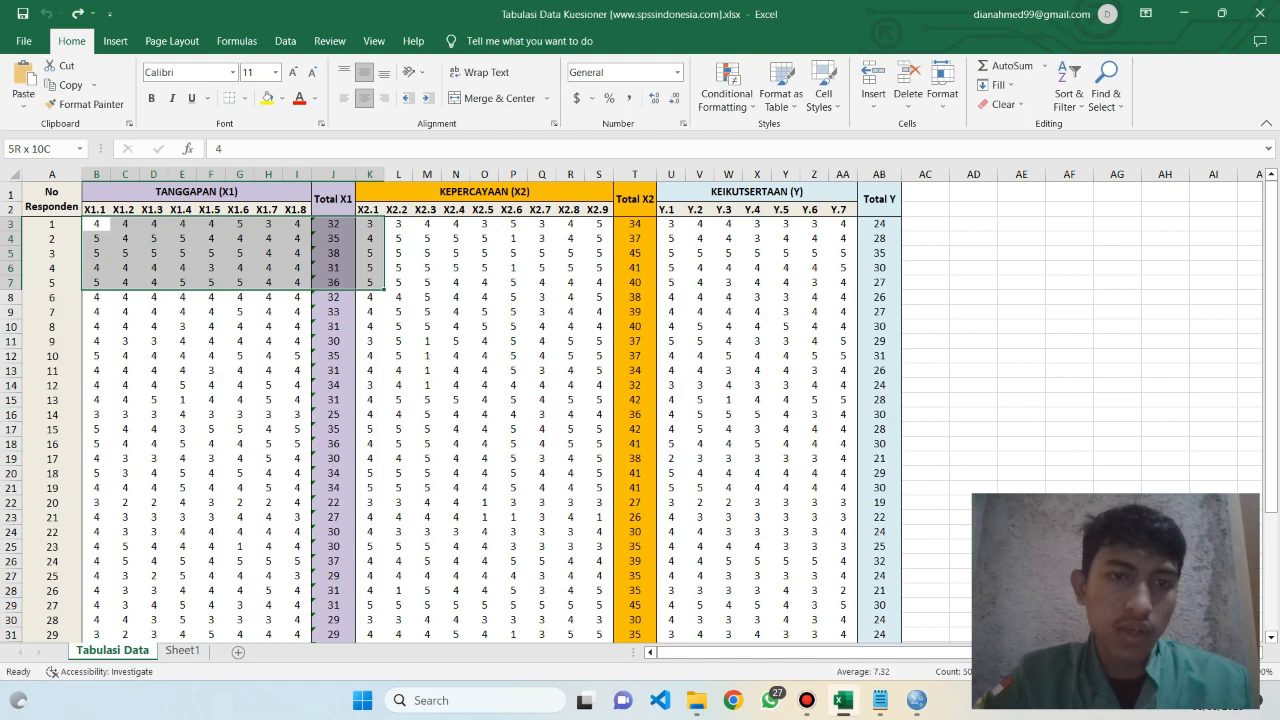
key(shift+Right)
key(shift+Down)
key(shift+Down)
key(shift+Right)
key(shift+Down)
key(shift+Down)
key(shift+Right)
key(shift+Right)
key(shift+Right)
key(shift+Right)
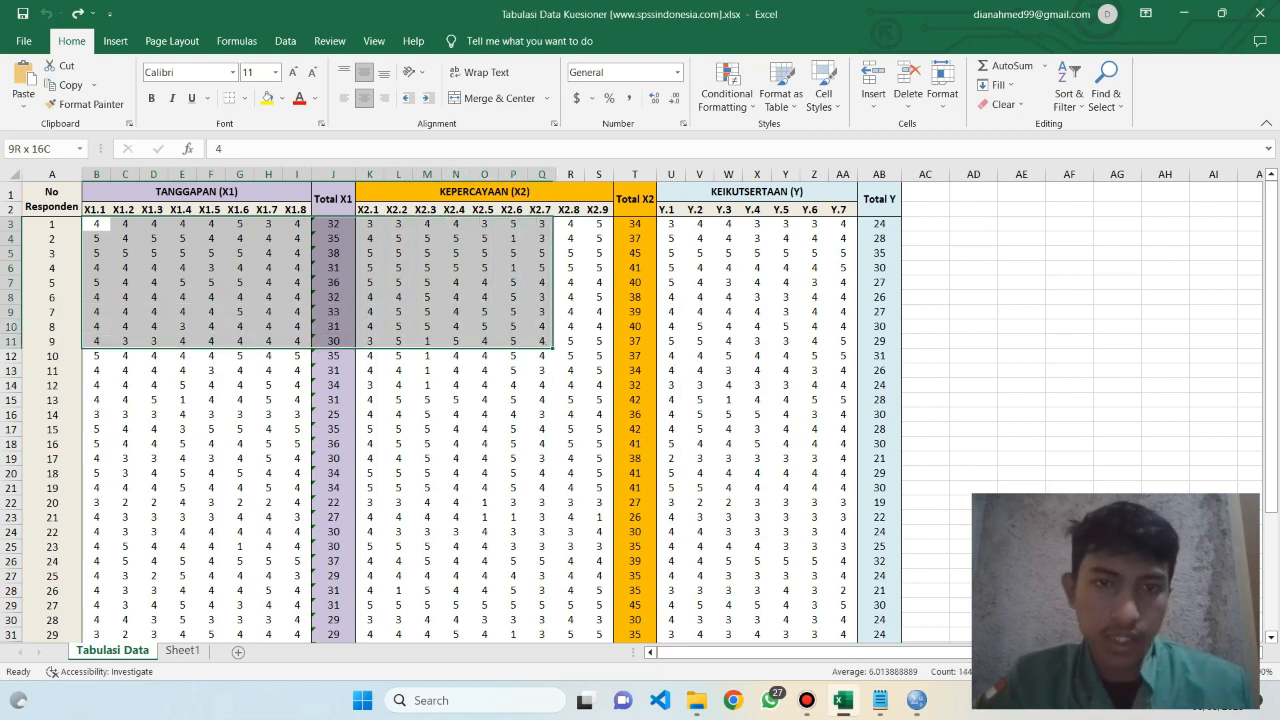
key(shift+Right)
key(shift+Down)
key(shift+Right)
key(shift+Right)
key(shift+Right)
key(shift+Right)
key(shift+Down)
key(shift+Down)
key(shift+Right)
key(shift+Right)
key(shift+Right)
key(shift+Right)
key(shift+Right)
key(shift+Right)
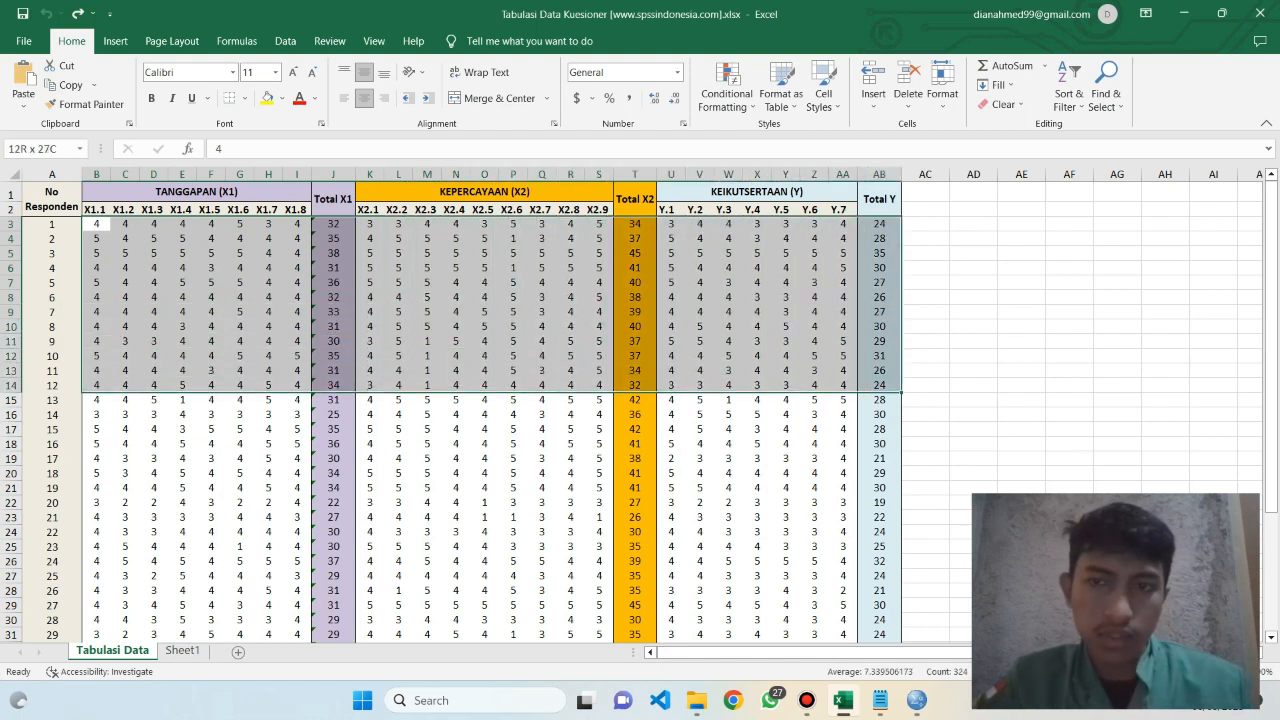
key(shift+Down)
key(shift+Down)
key(shift+Down)
key(shift+Down)
key(shift+Down)
key(shift+Down)
key(shift+Down)
key(shift+Down)
key(shift+Down)
key(shift+Down)
key(shift+Down)
key(shift+Down)
key(shift+Down)
key(shift+Down)
key(shift+Down)
key(shift+Down)
key(shift+Down)
key(shift+Down)
key(shift+Down)
key(shift+Down)
key(shift+Down)
key(shift+Down)
key(shift+Down)
key(shift+Down)
key(shift+Down)
key(shift+Down)
key(shift+Down)
key(shift+Down)
key(shift+Down)
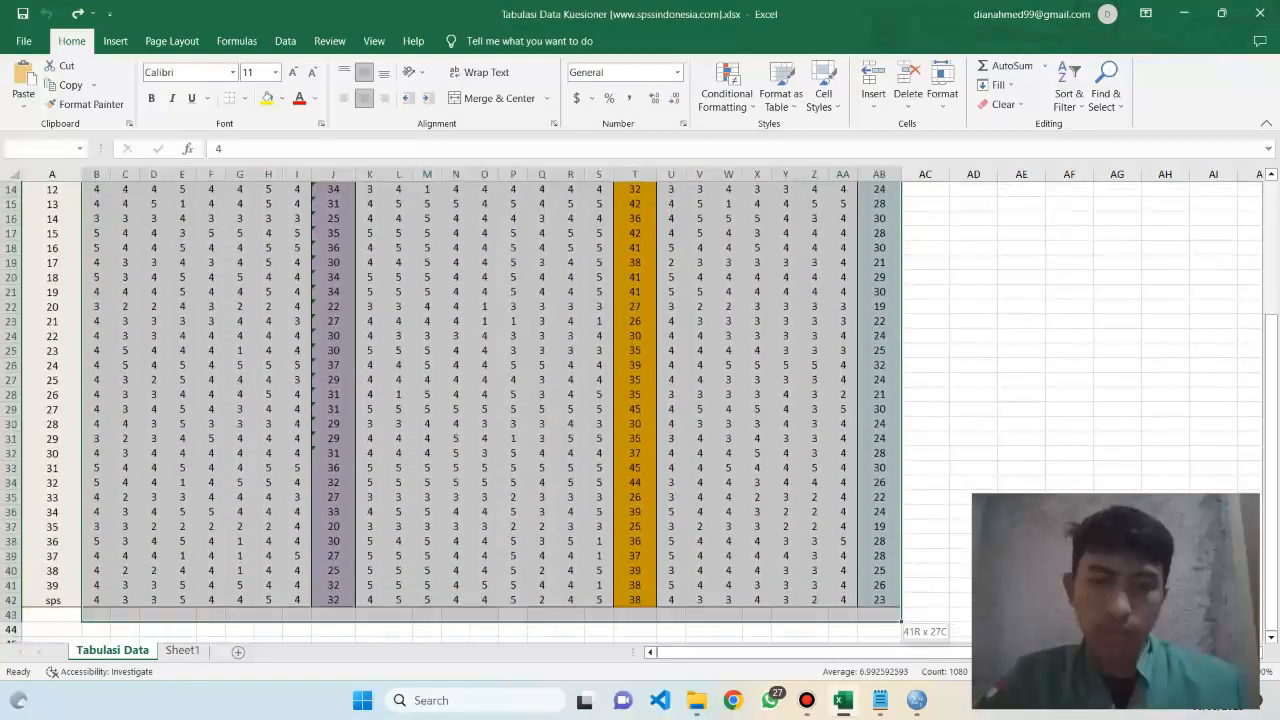
key(shift+Up)
key(ctrl+c)
Switch back to SPSS, paste the tabulated data starting at the first case of X1.1, and look over the pasted rows
key(alt+Tab)
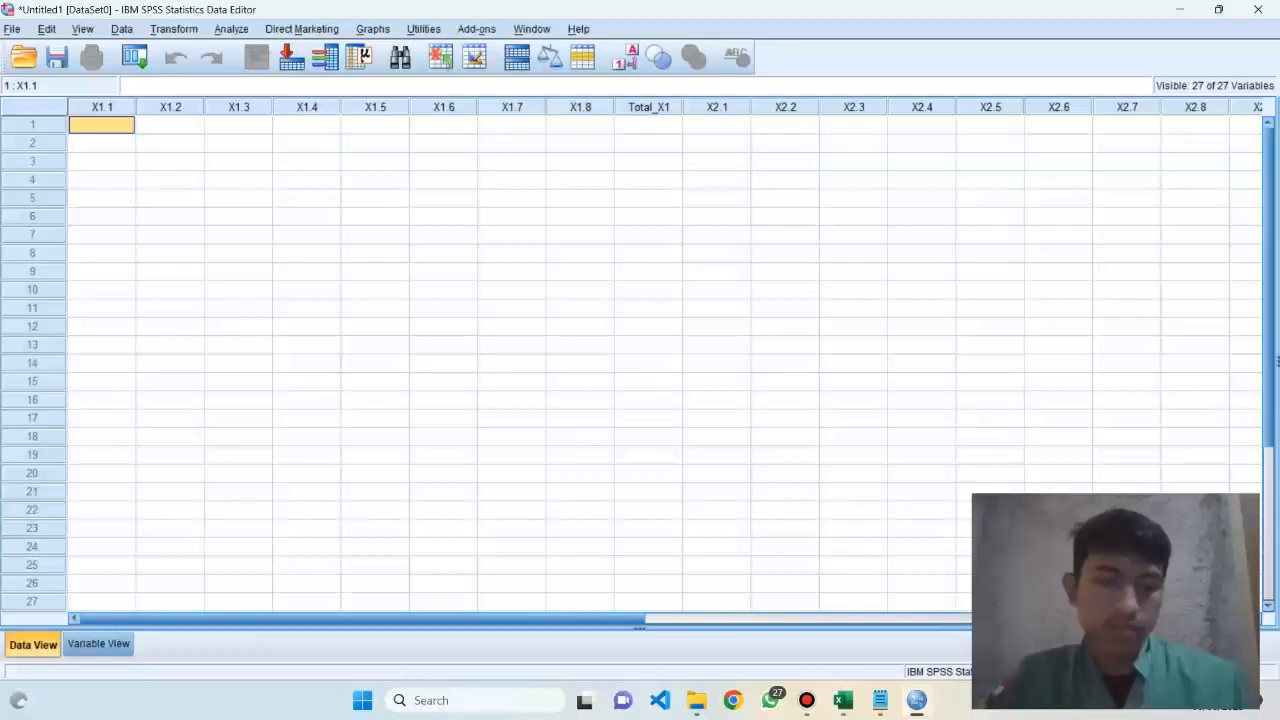
key(ctrl+v)
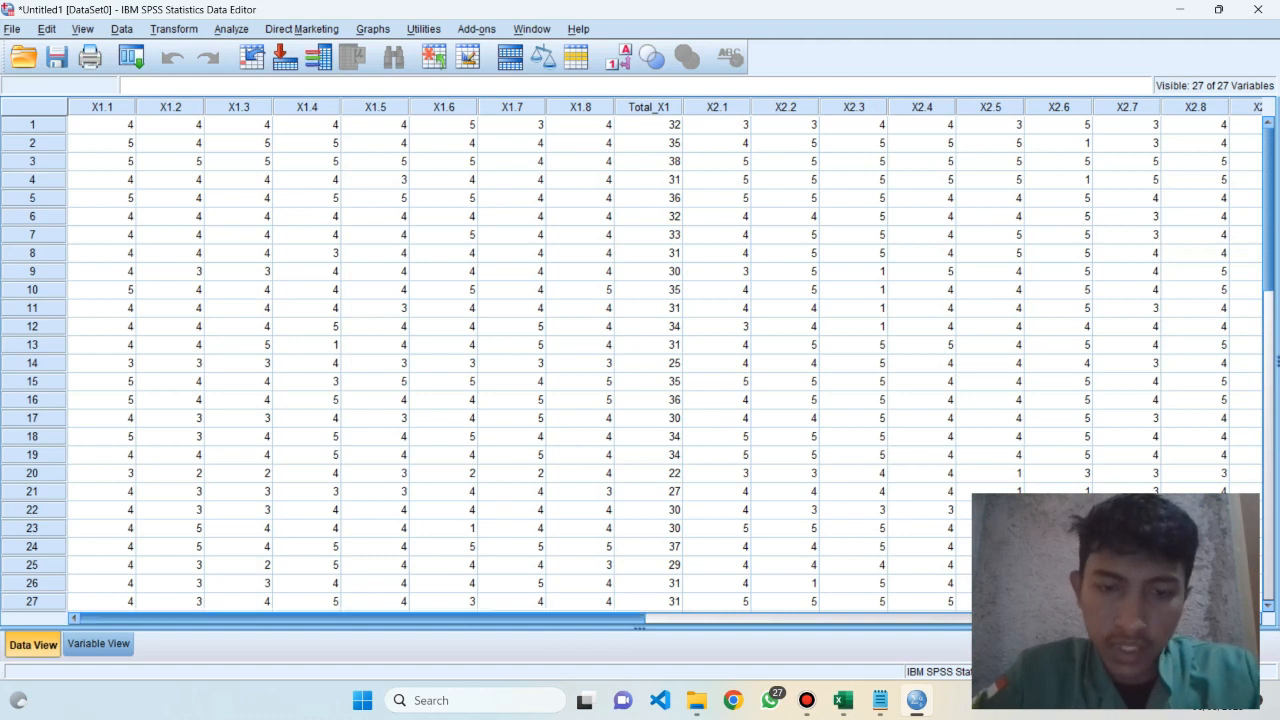
mouse_move(362, 618)
mouse_down()
mouse_move(764, 618)
mouse_move(362, 618)
mouse_up()
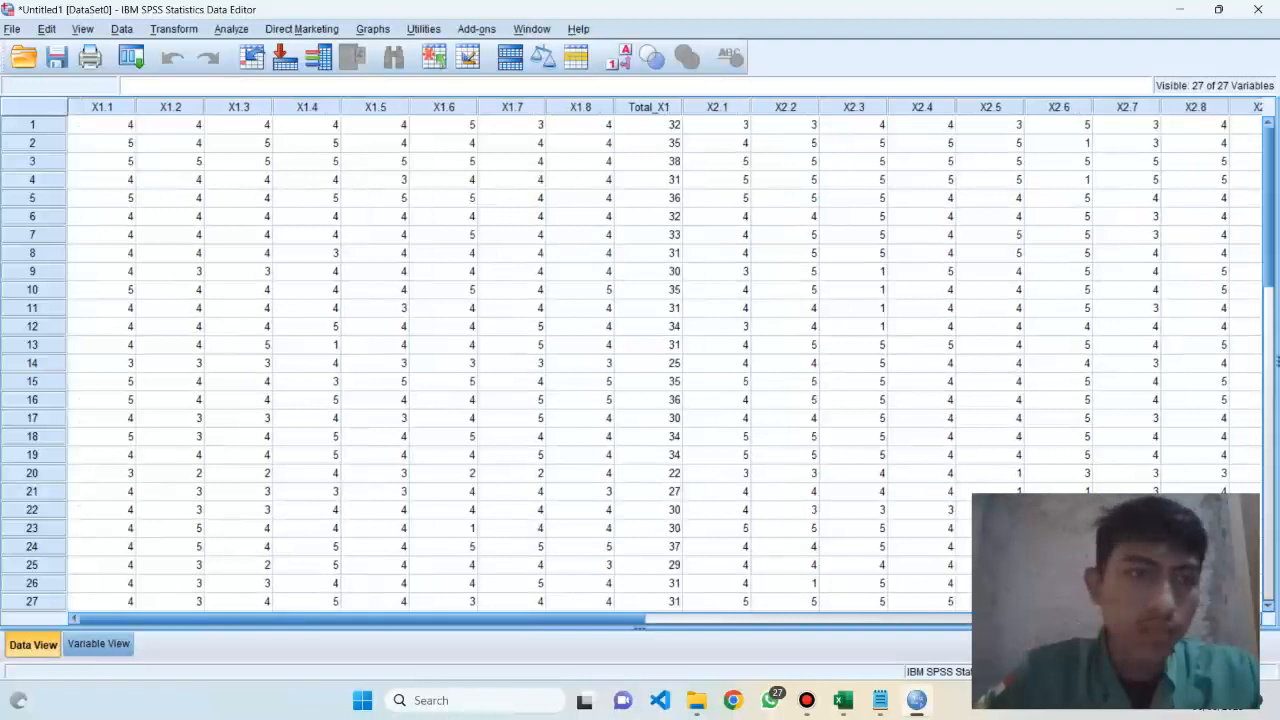
scroll(640, 360, down, 4)
scroll(640, 360, up, 4)
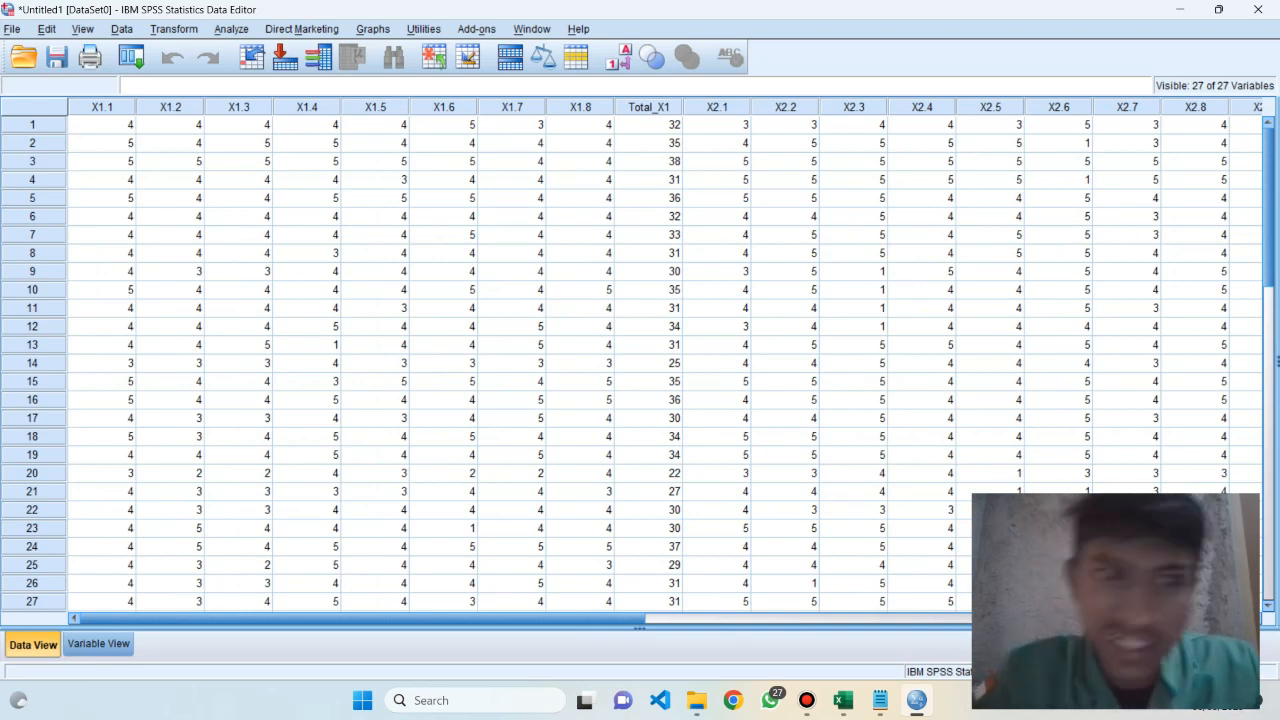
Start a Frequencies analysis and add all variables from the source list to the analysis
click(231, 29)
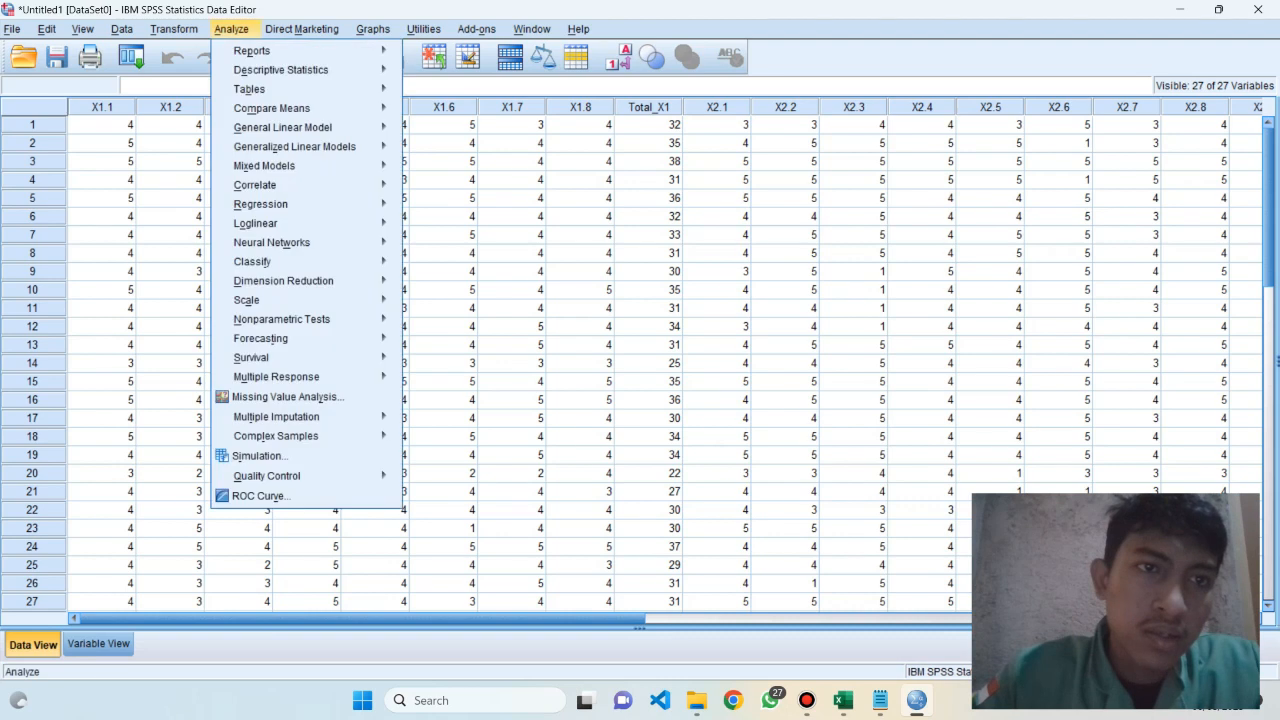
mouse_move(281, 70)
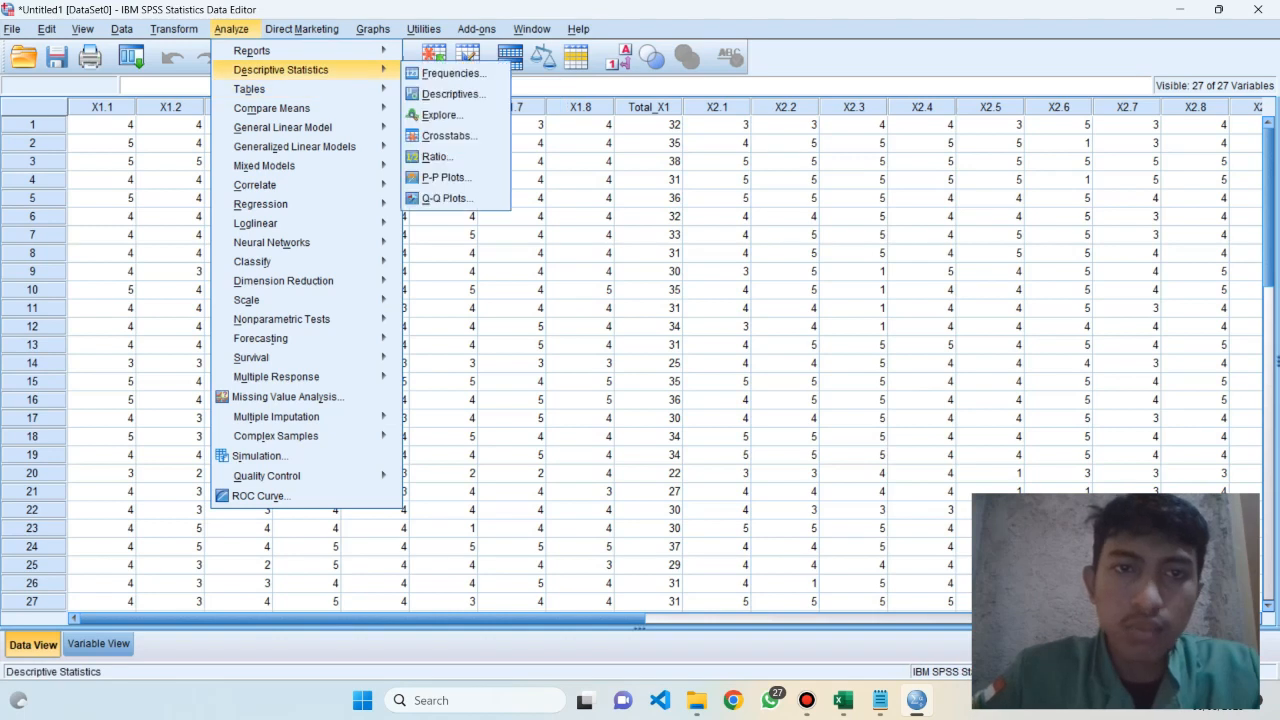
click(450, 73)
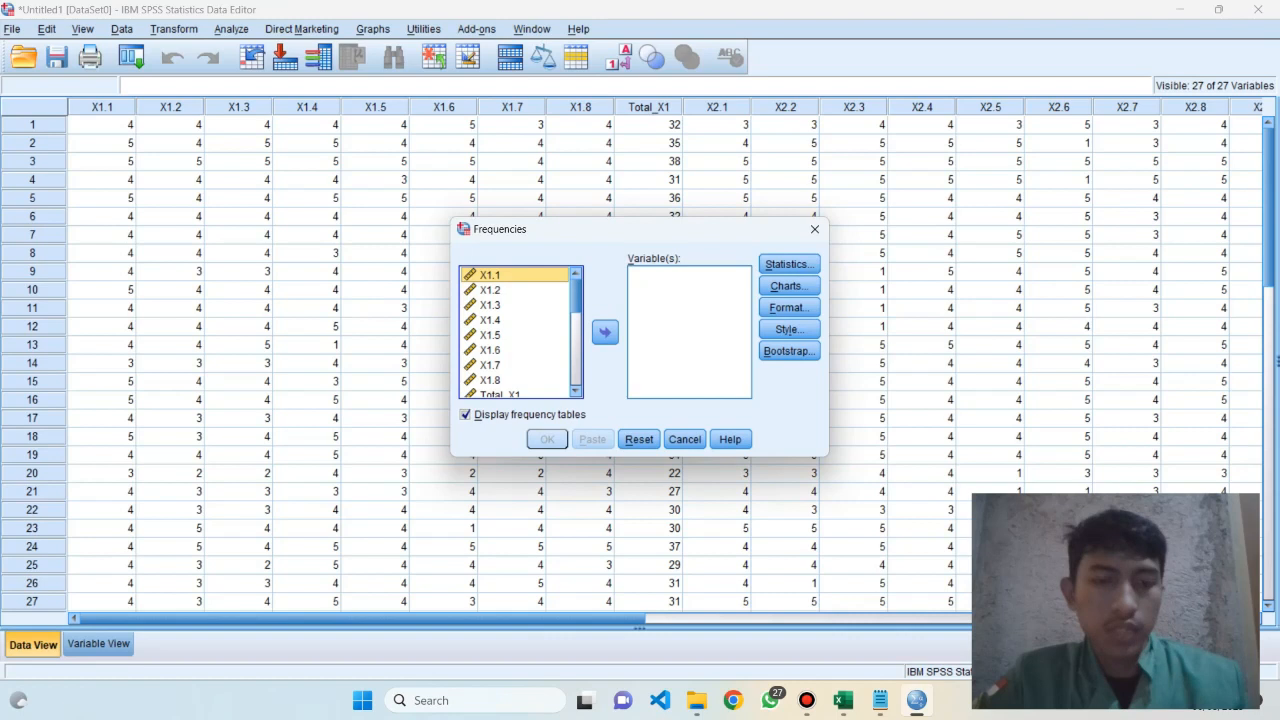
key(ctrl+a)
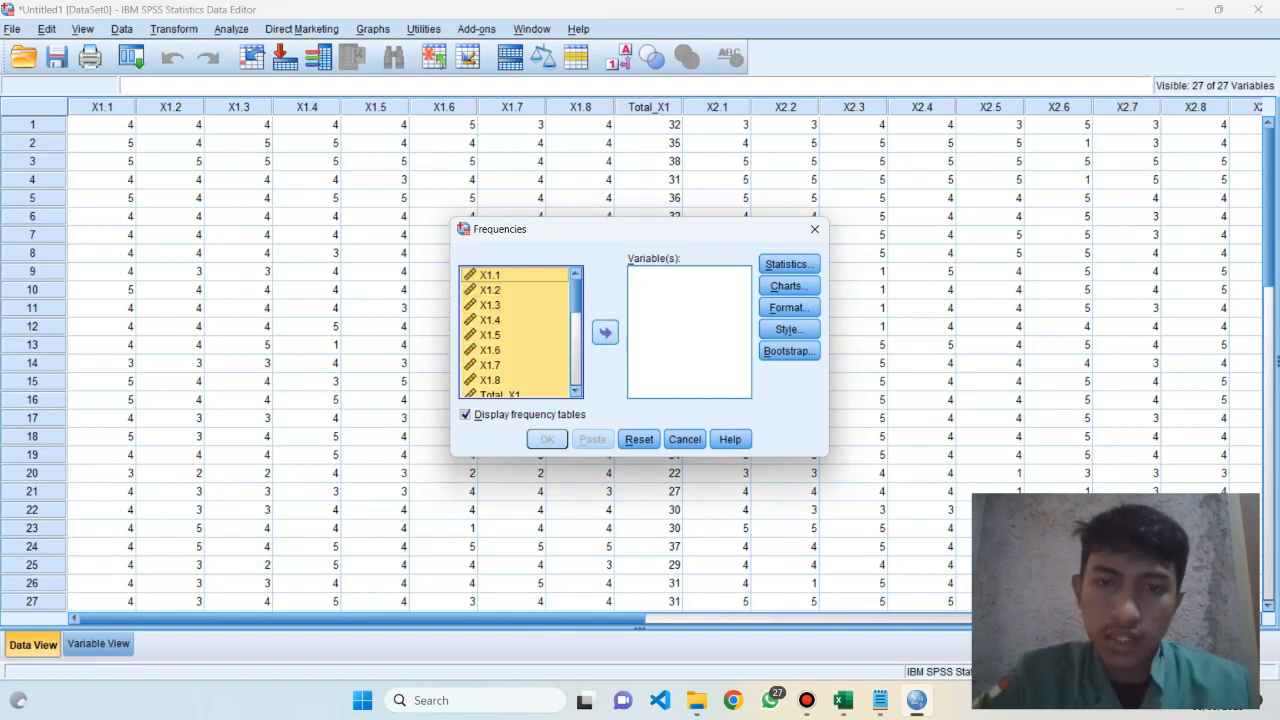
click(605, 332)
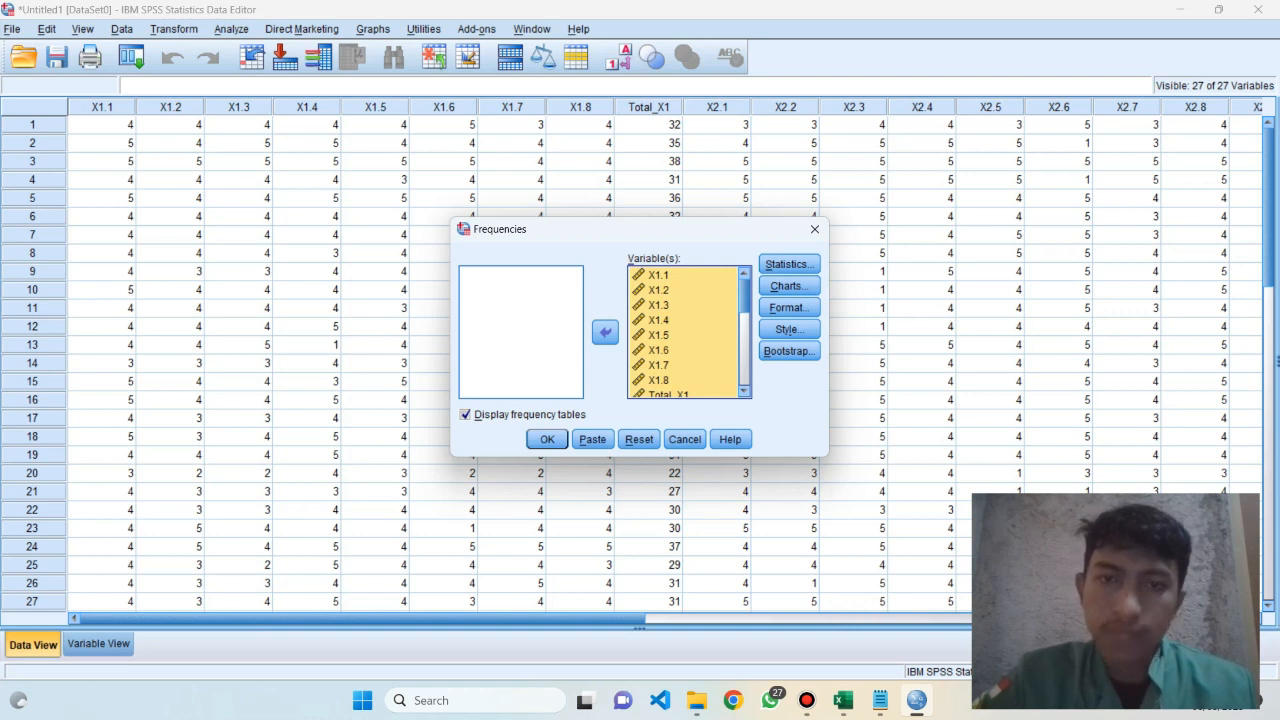
Remove Total_X1, Total_X2 and Total_Y from the Frequencies variables, keeping only the individual question items
click(682, 350)
scroll(682, 350, down, 4)
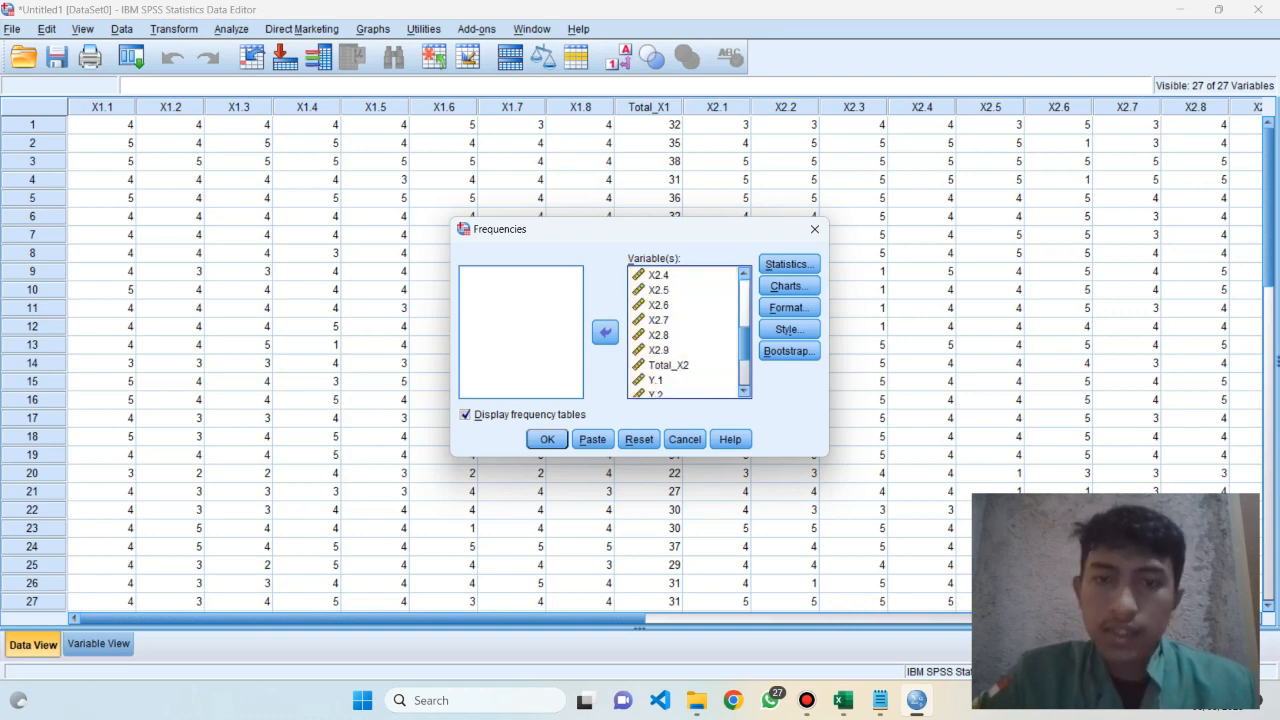
scroll(682, 332, up, 4)
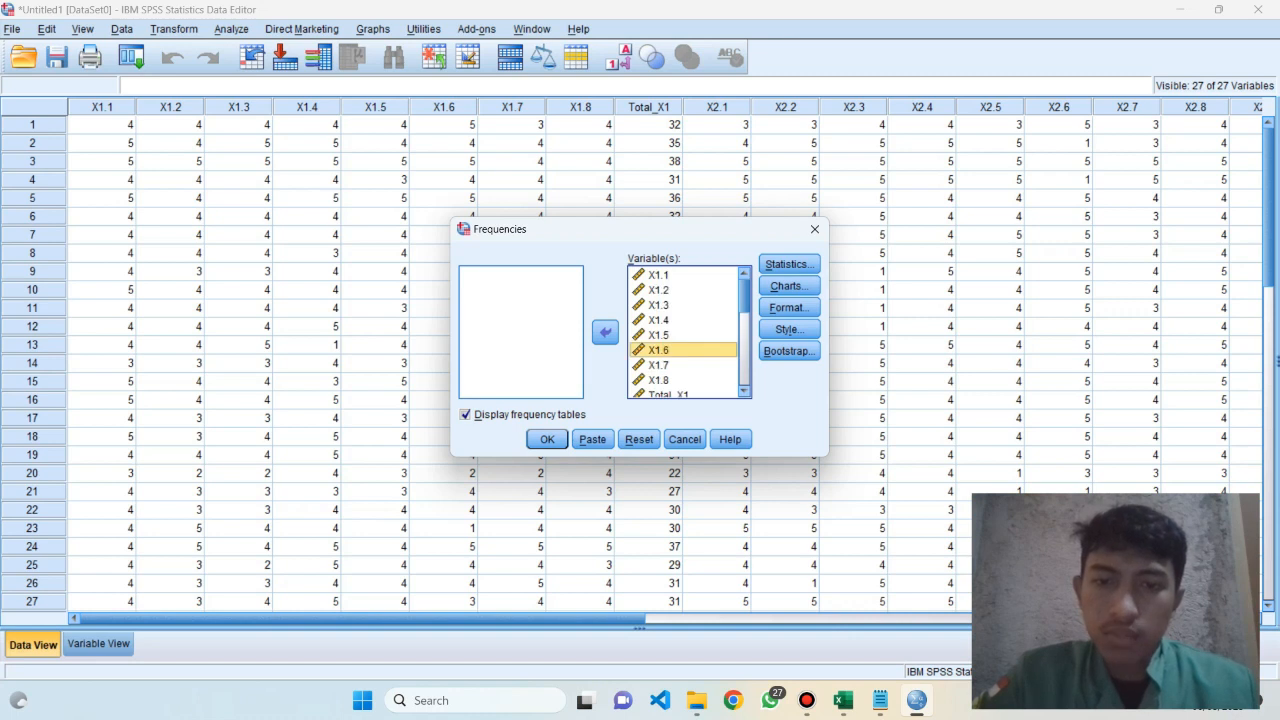
click(682, 393)
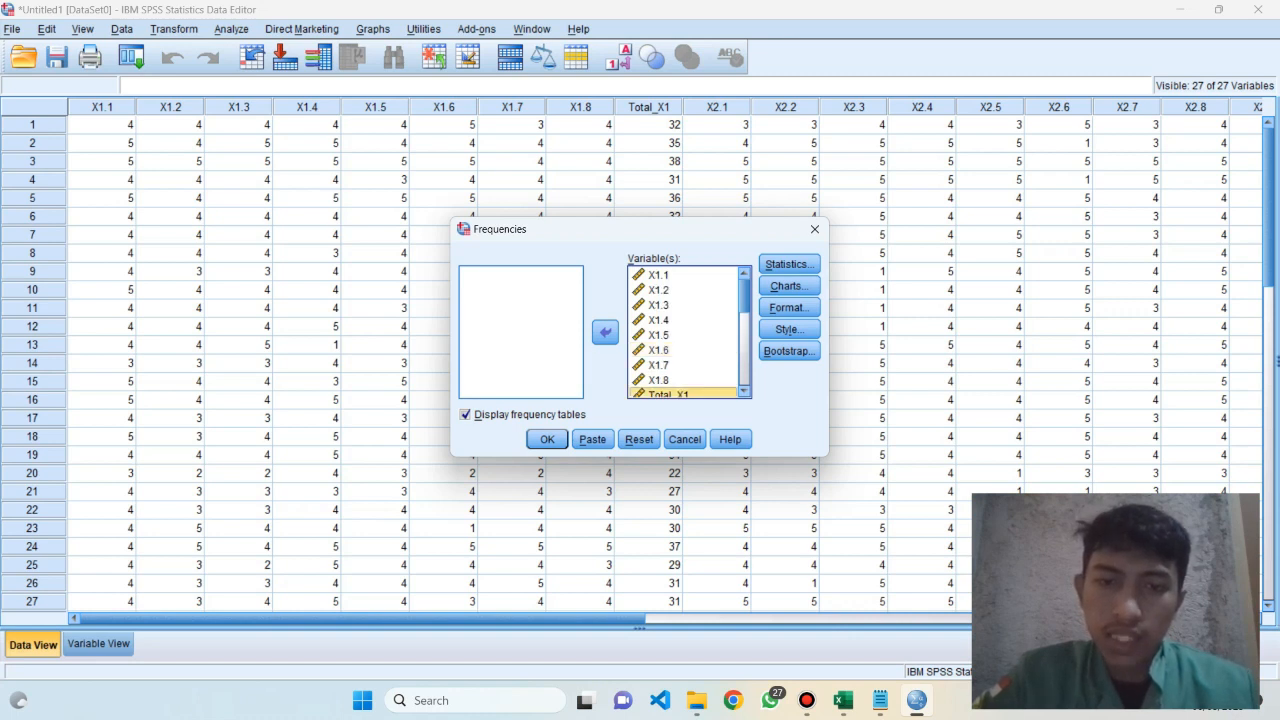
scroll(683, 332, down, 1)
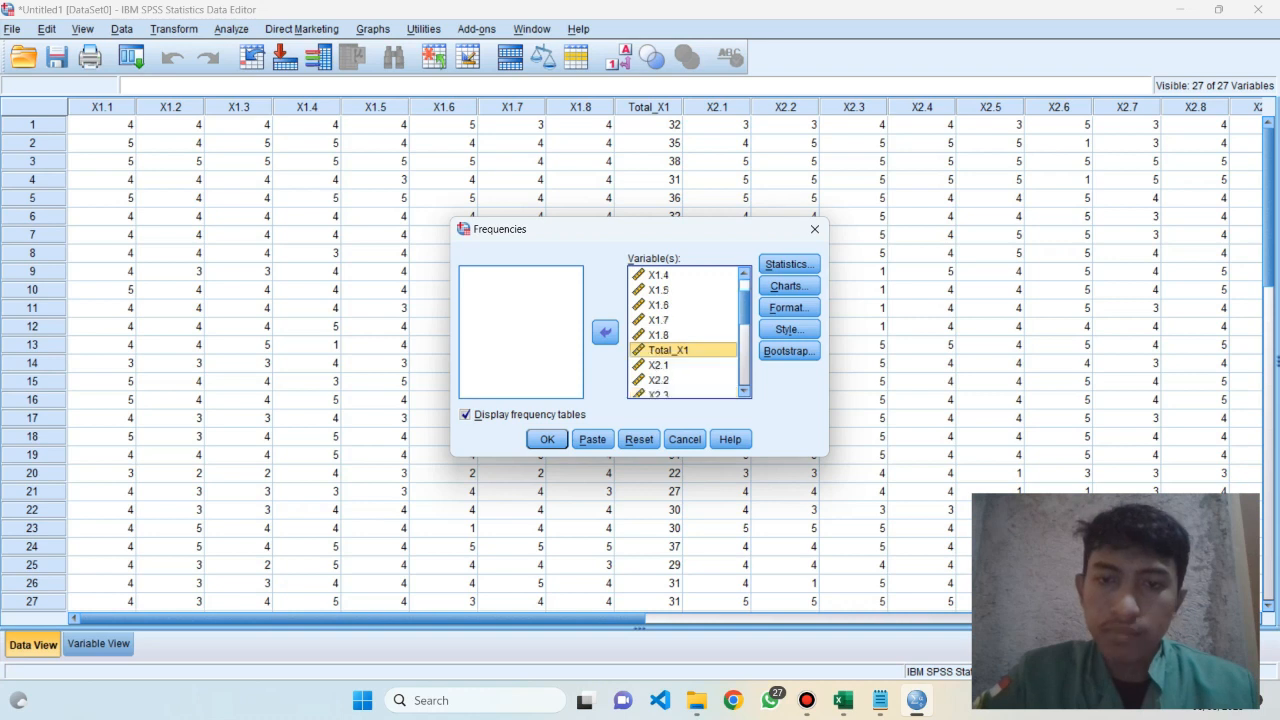
click(605, 332)
scroll(683, 332, down, 3)
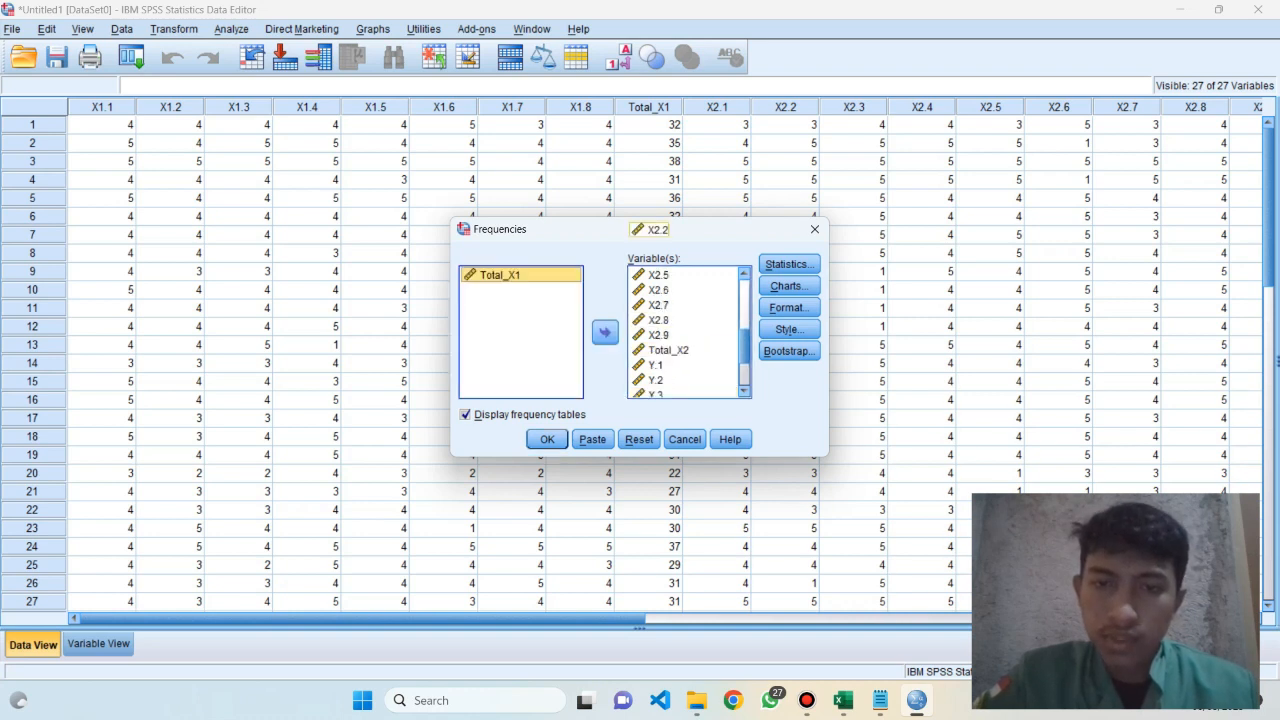
click(667, 350)
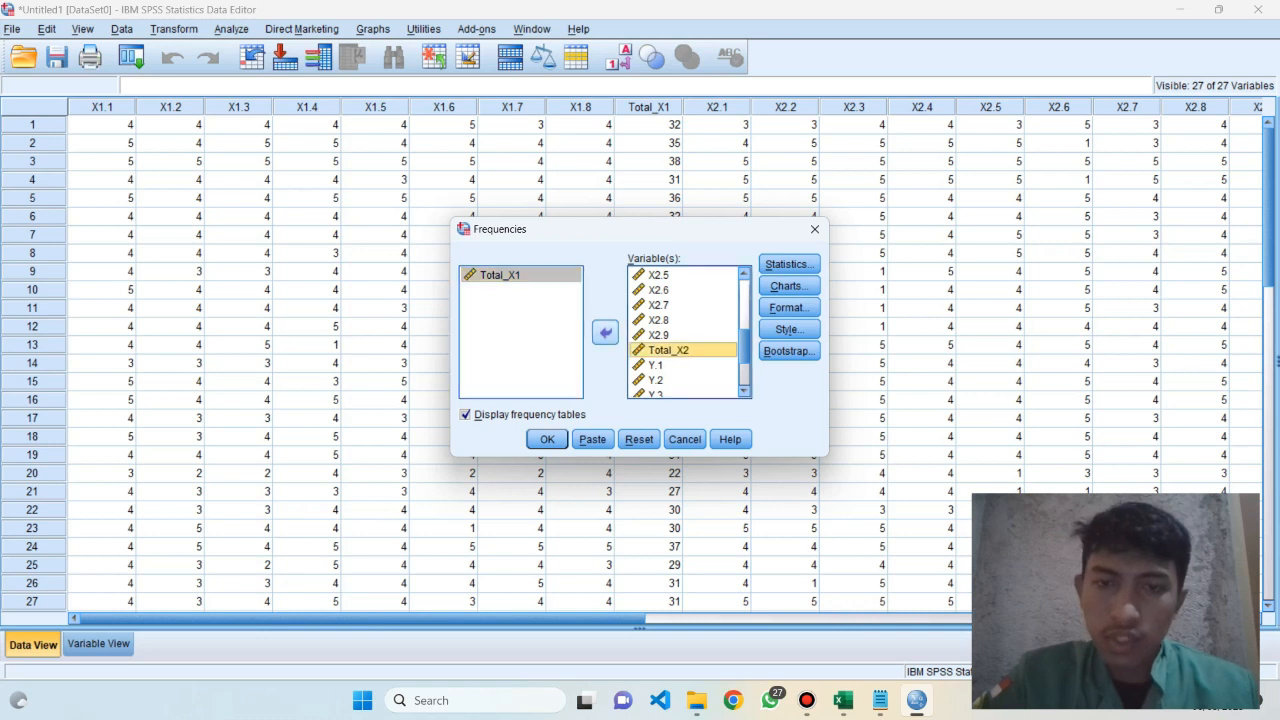
click(605, 332)
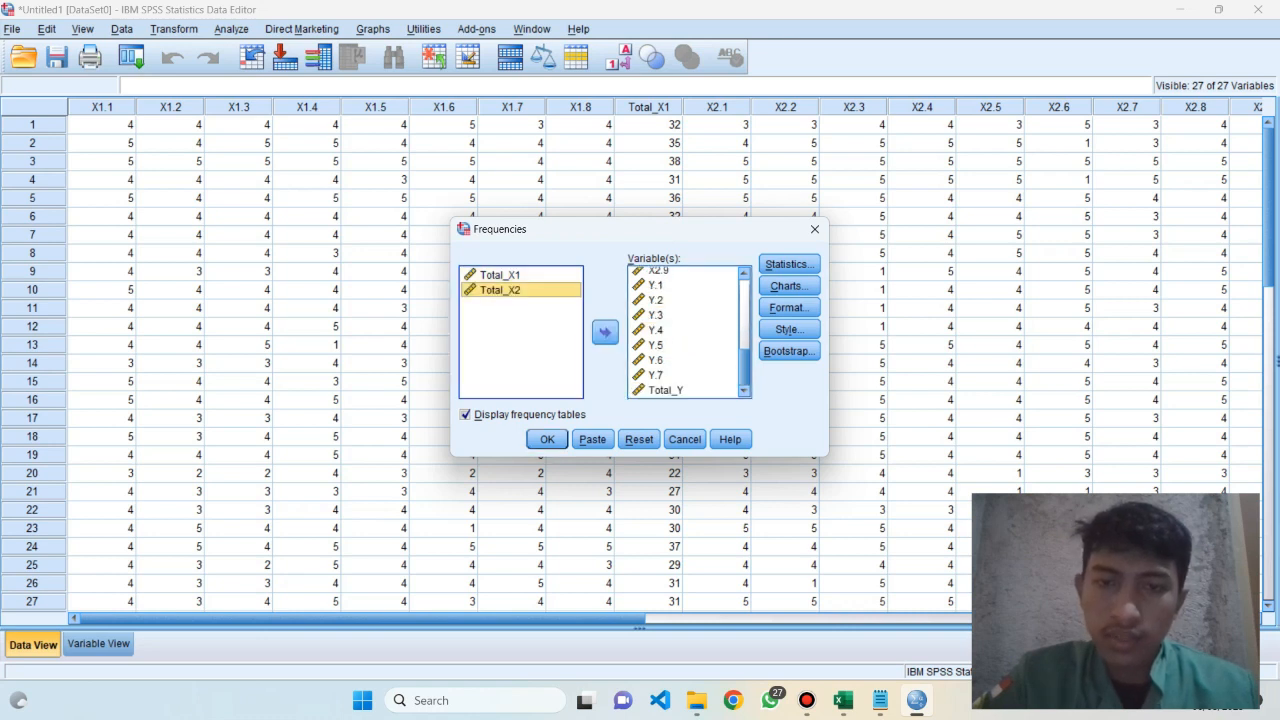
click(666, 390)
click(605, 332)
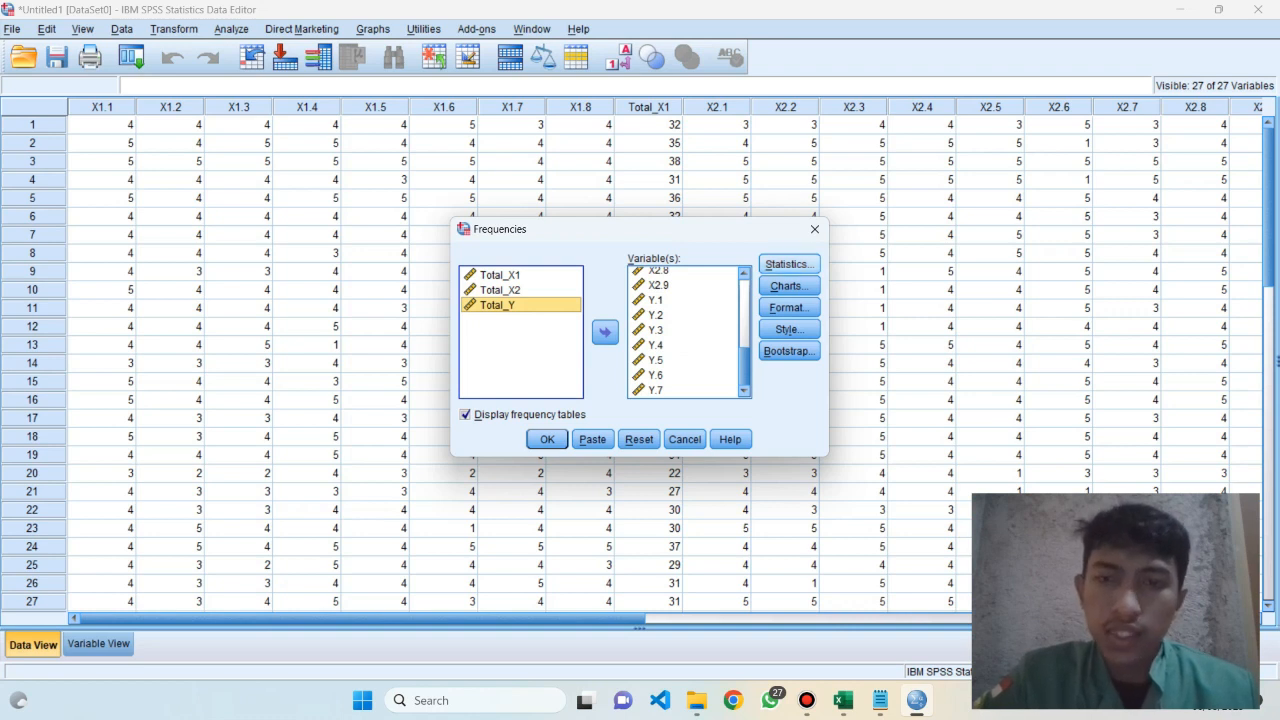
Set the Frequencies charts to bar charts with percentages as chart values and run the analysis
click(789, 286)
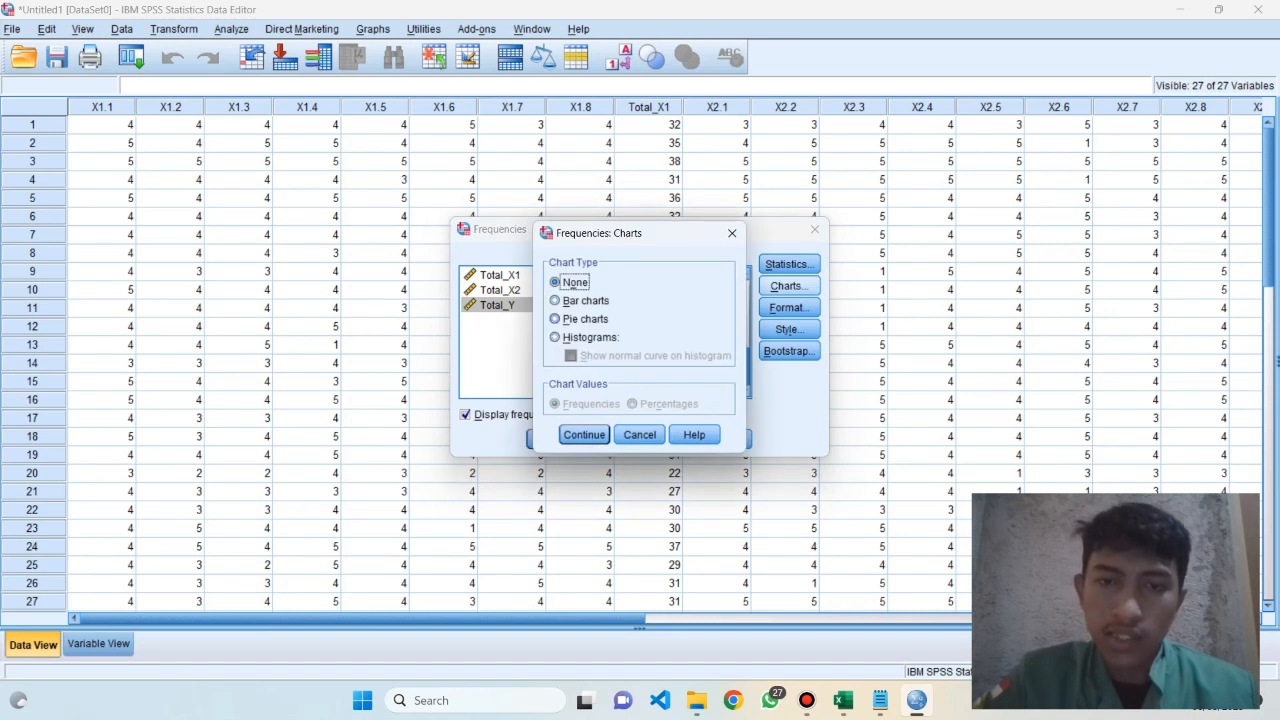
click(556, 301)
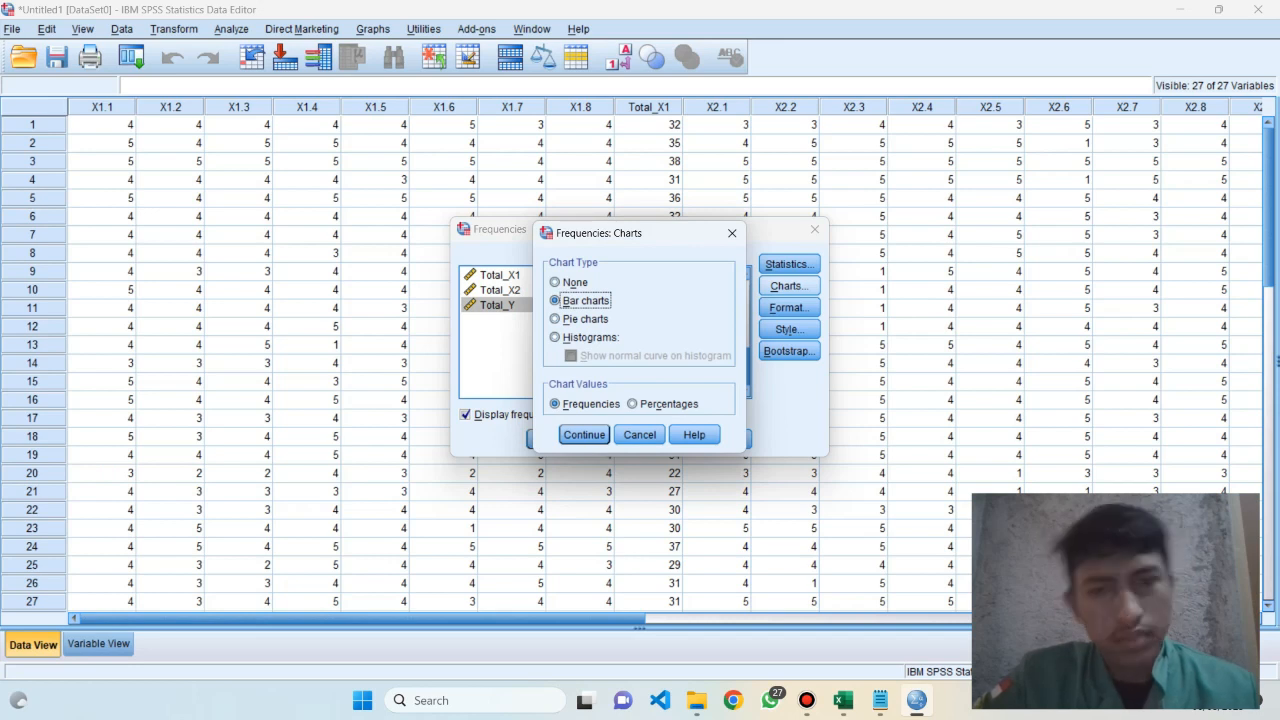
click(633, 404)
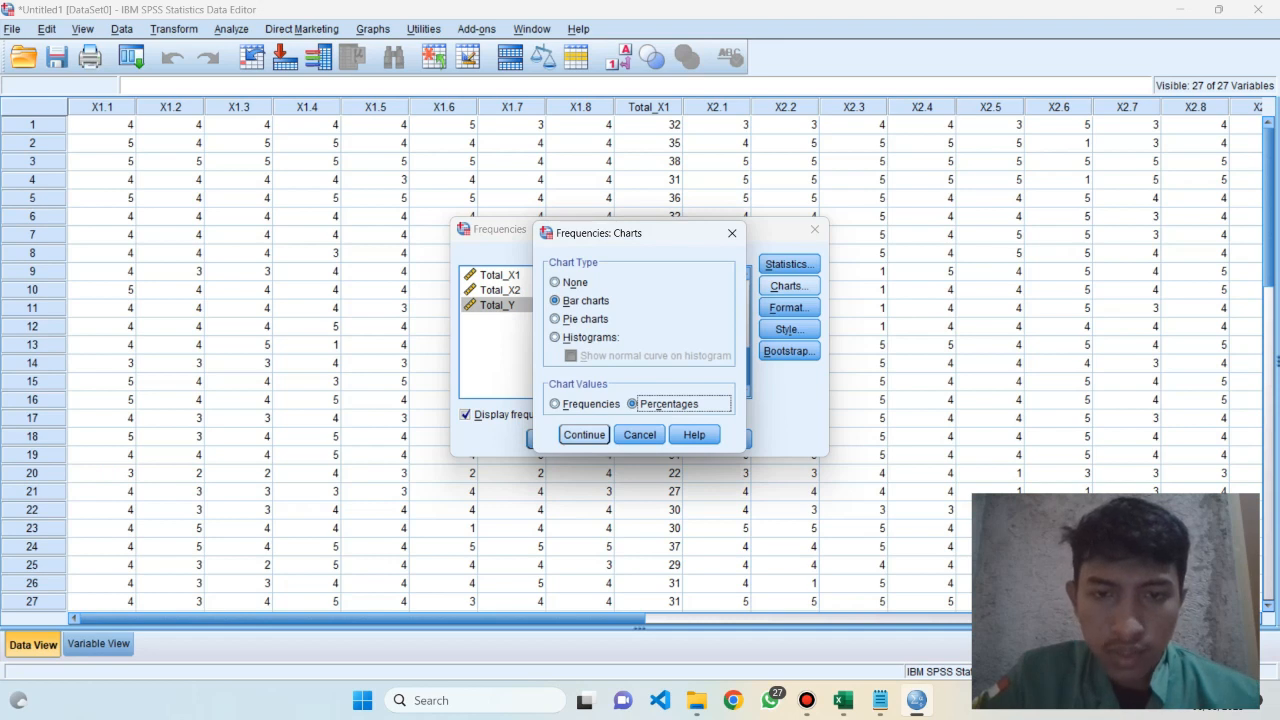
click(584, 434)
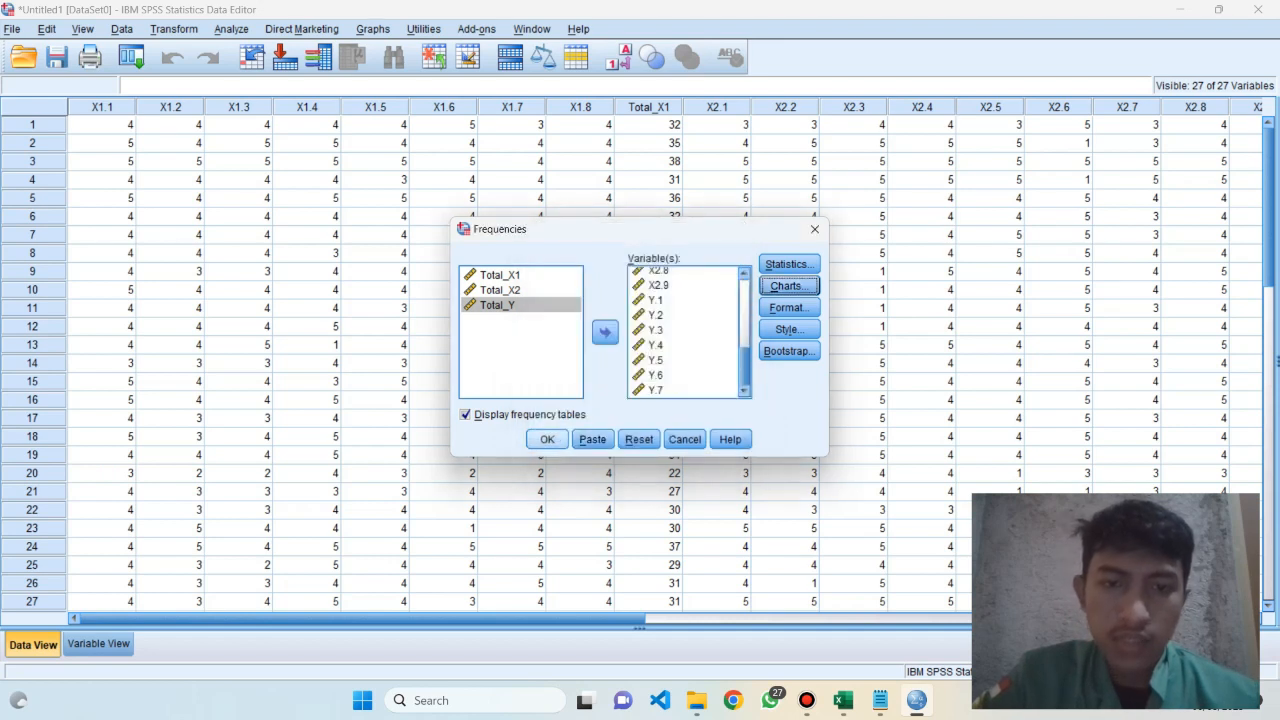
click(547, 439)
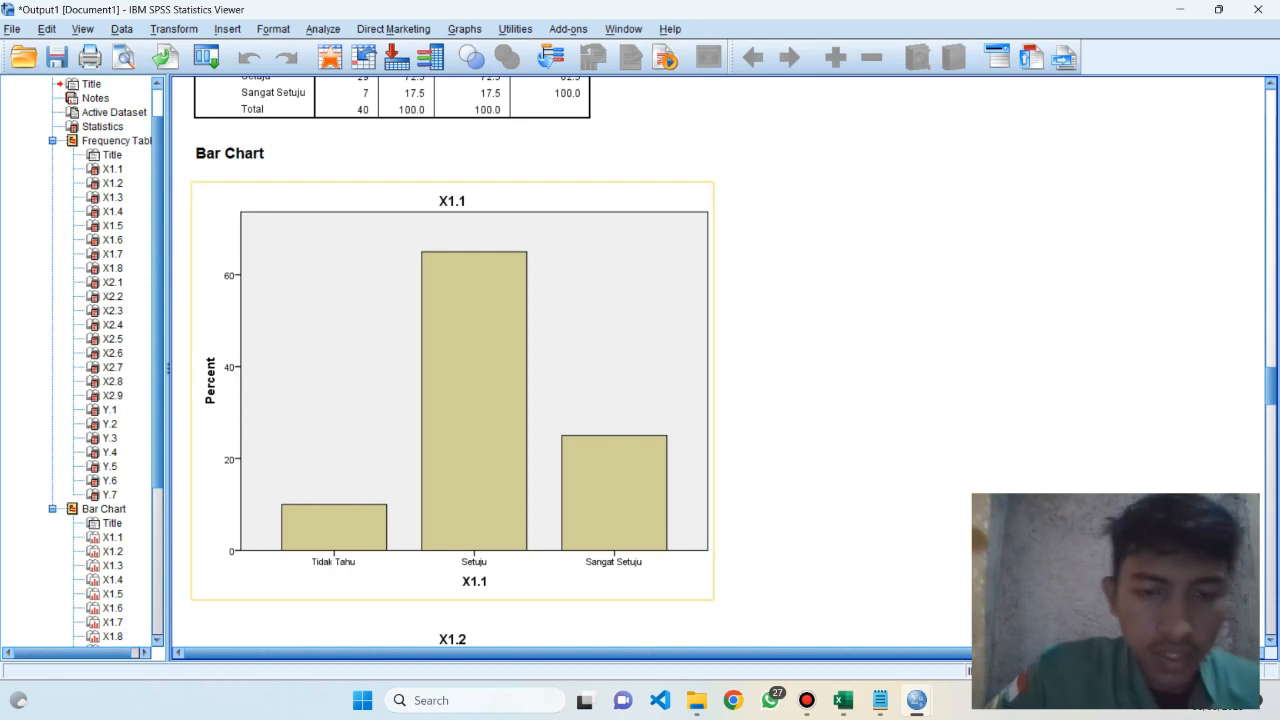
Compare the X1.1 bar chart in the SPSS output with the respondents' answers in the Excel tabulation workbook
key(alt+Tab)
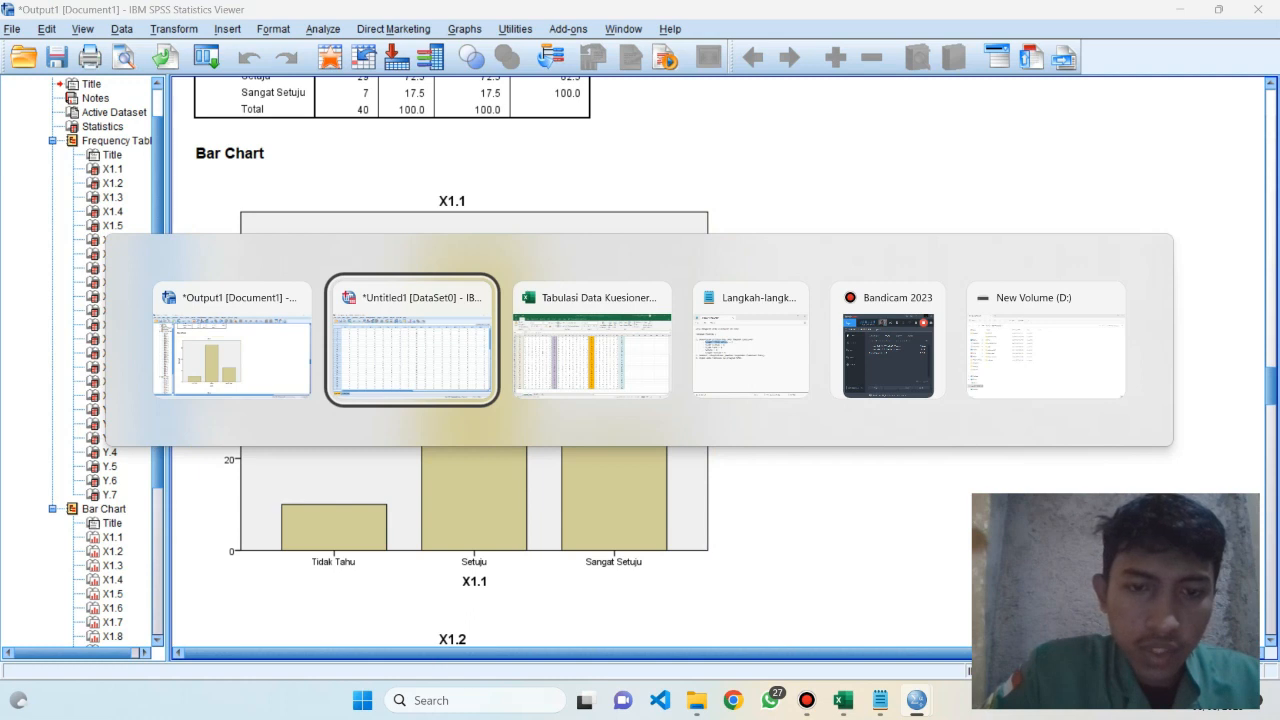
key(Tab)
key(alt+Tab)
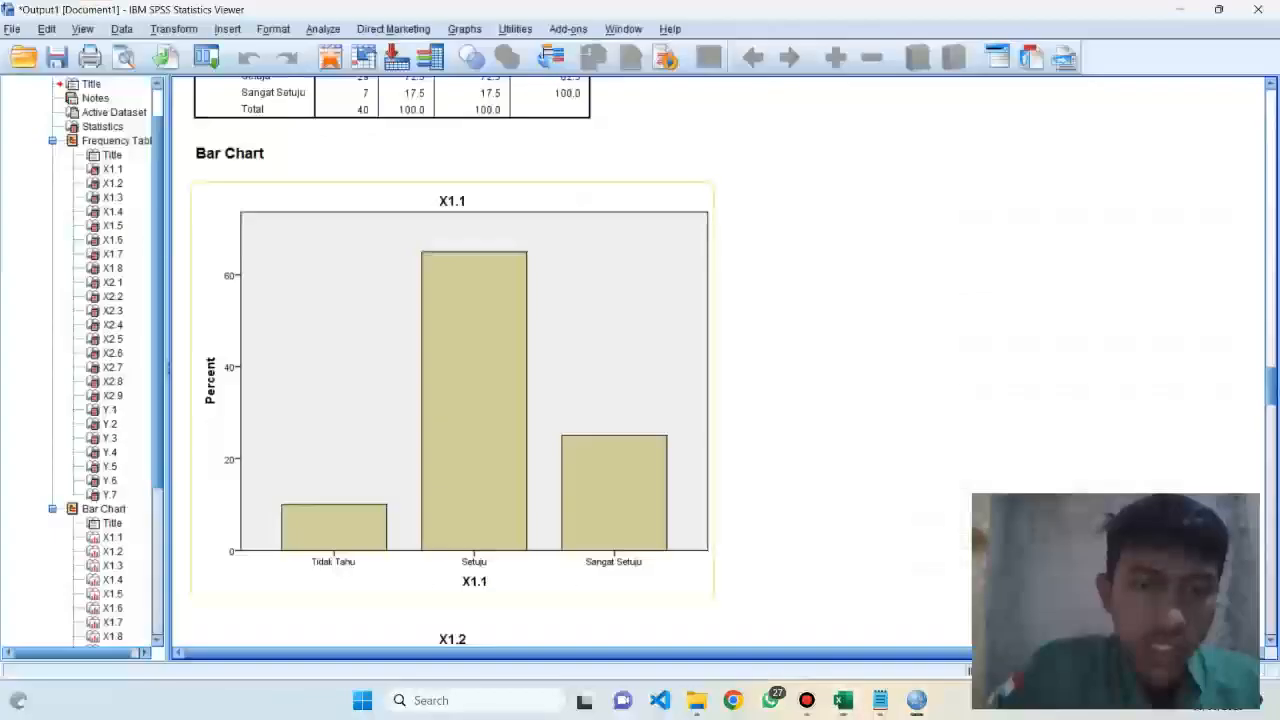
key(alt+Tab)
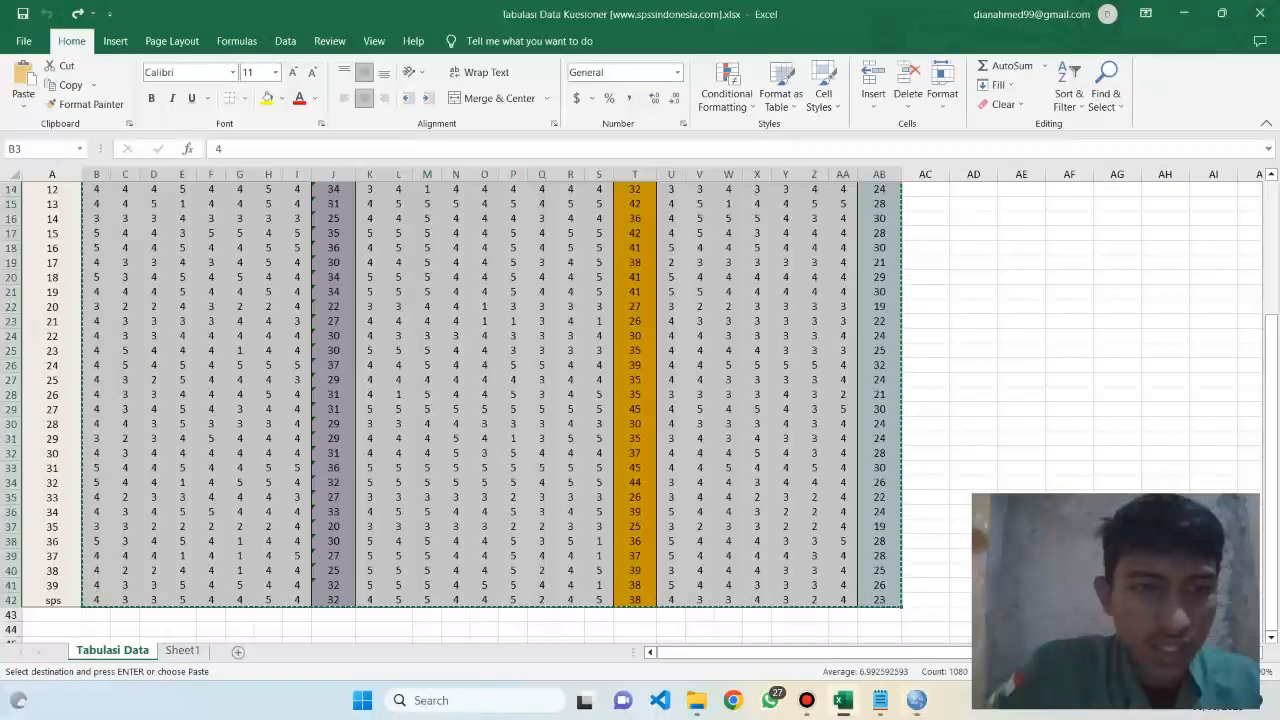
click(240, 233)
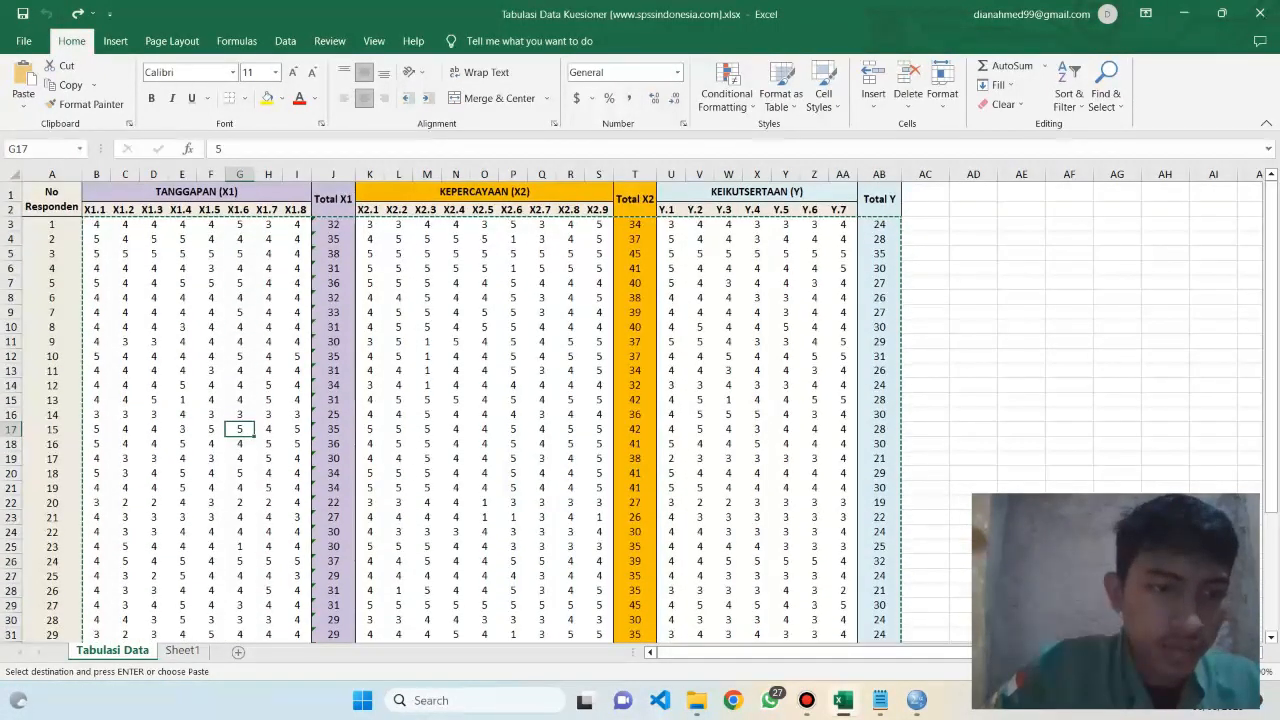
scroll(492, 410, down, 9)
key(alt+Tab)
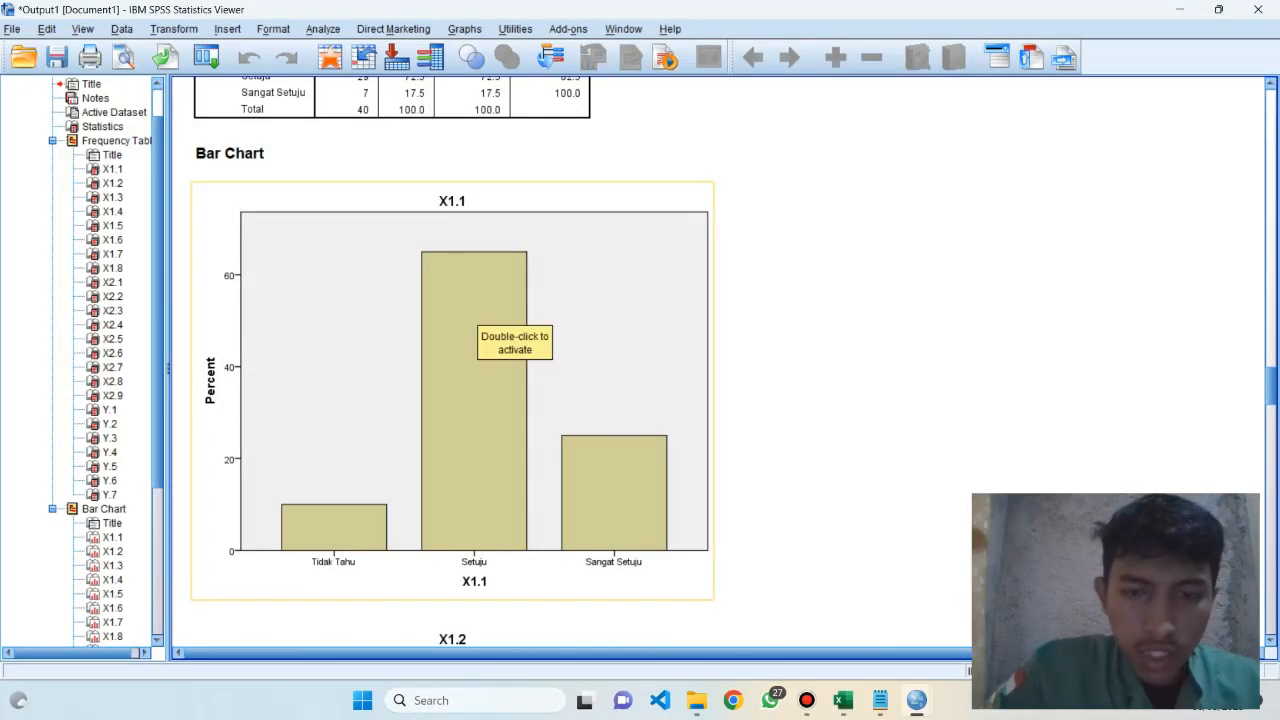
key(alt+Tab)
scroll(640, 410, up, 10)
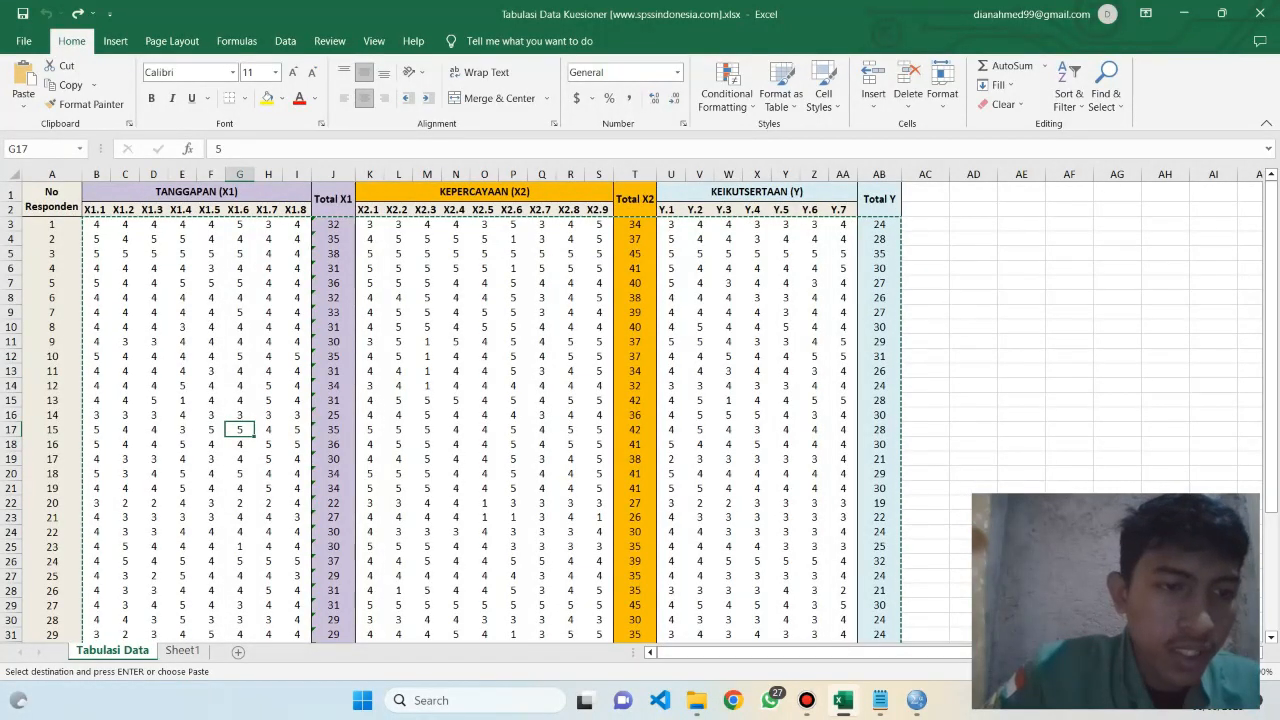
key(alt+Tab)
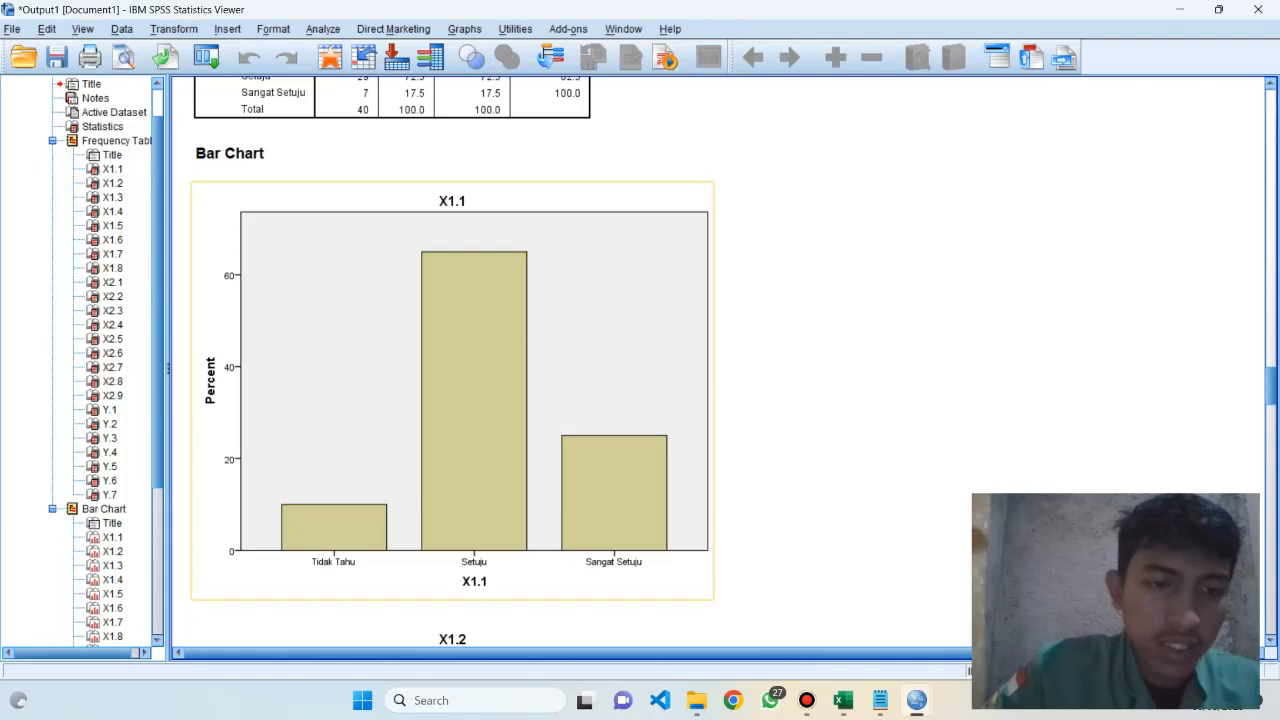
key(alt+Tab)
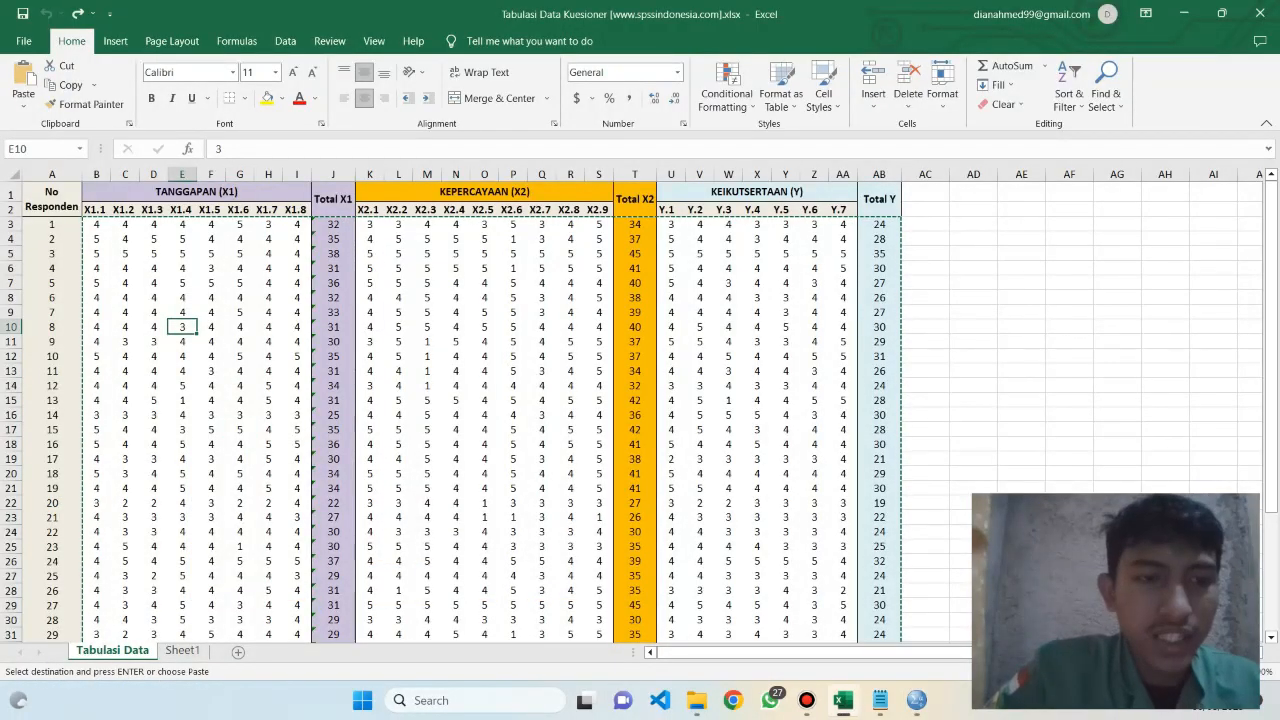
key(alt+Tab)
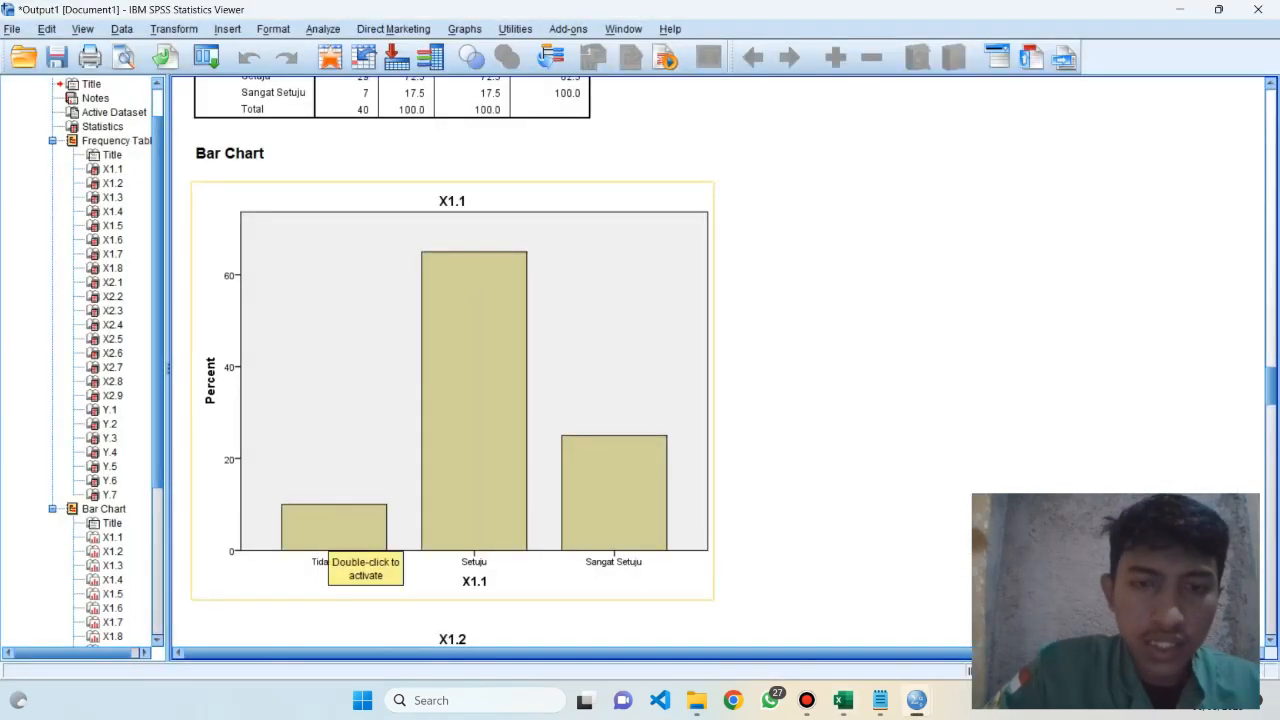
key(alt+Tab)
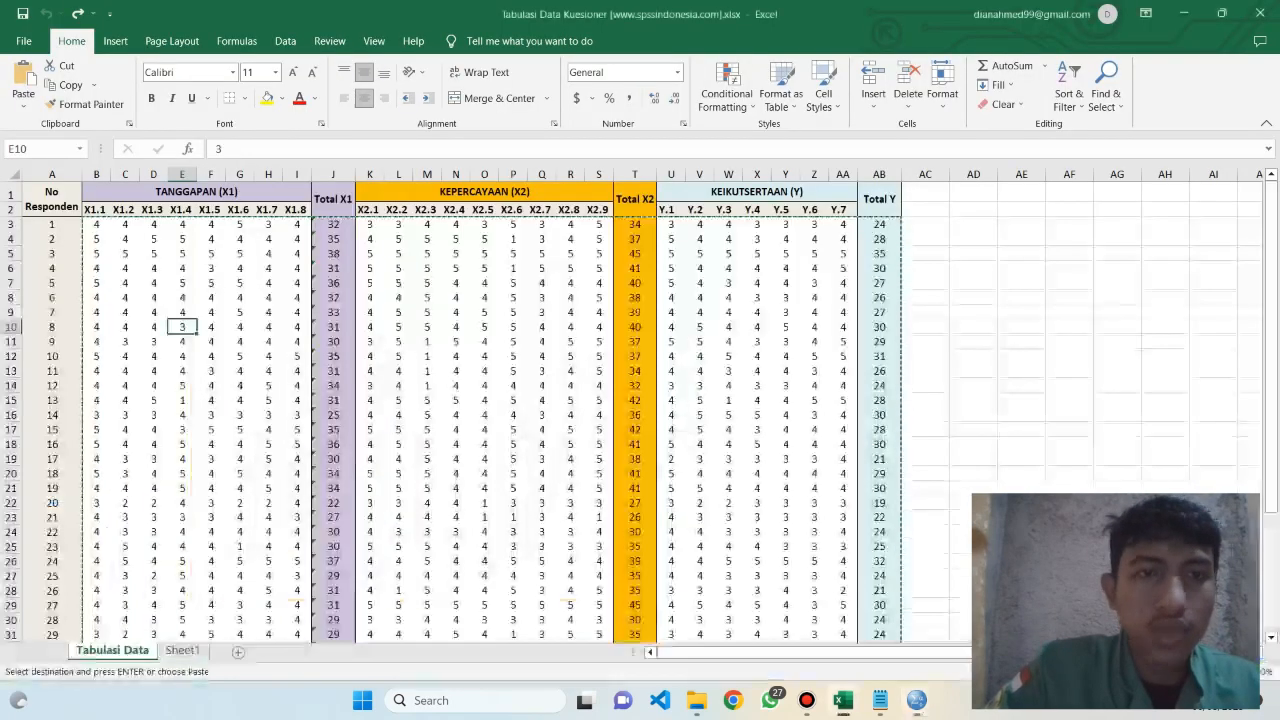
key(alt+Tab)
Look through the remaining bar charts down to Y.7 and close the output viewer without saving its contents
scroll(450, 360, down, 8)
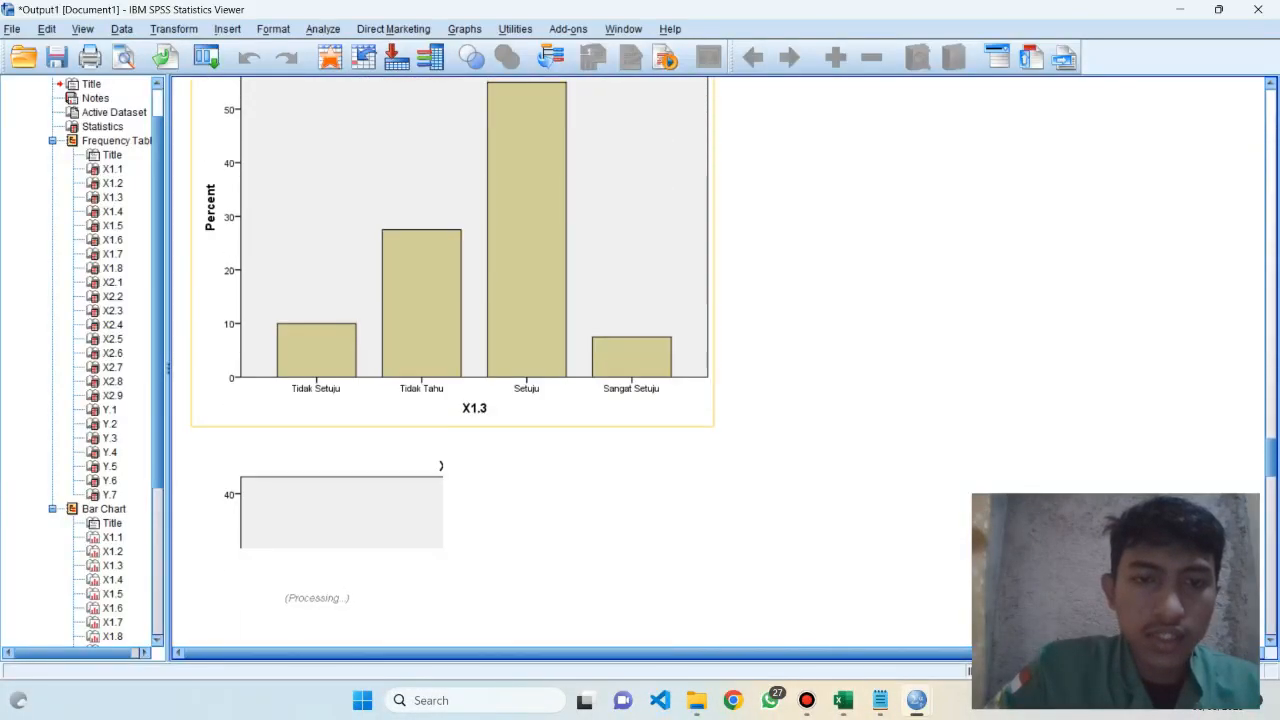
scroll(450, 360, down, 10)
scroll(450, 360, down, 20)
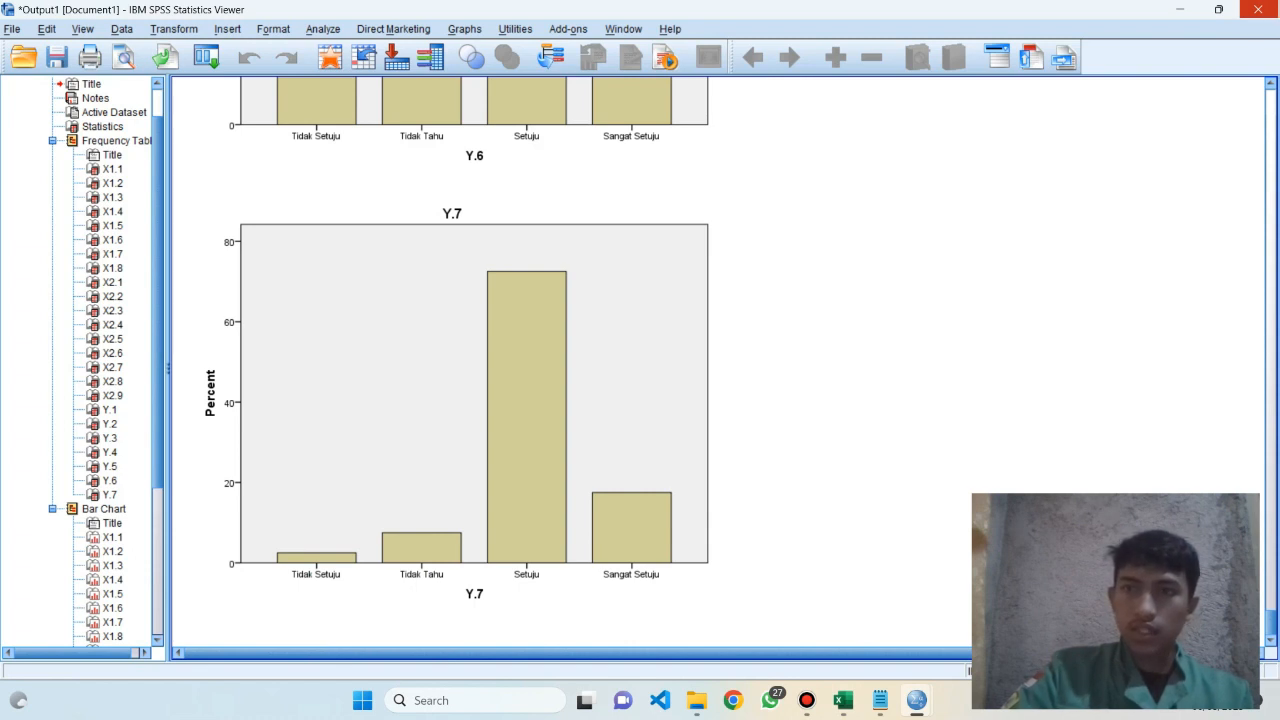
click(1258, 9)
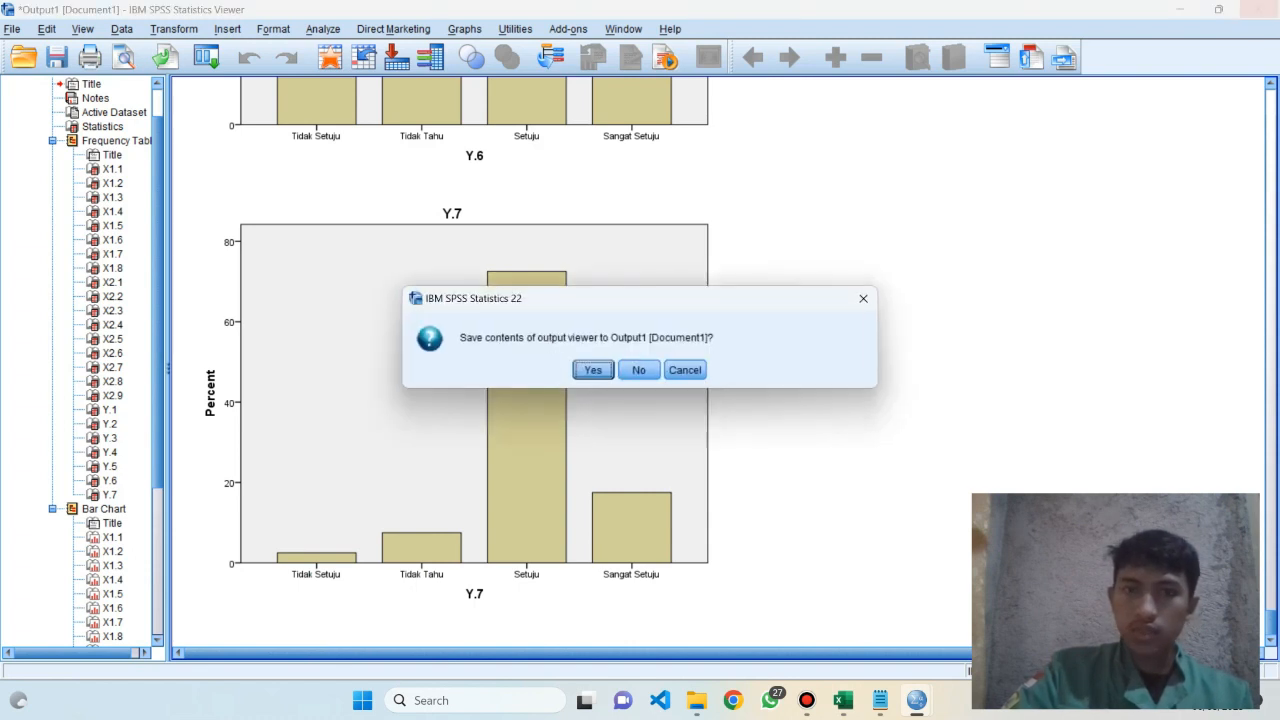
click(639, 370)
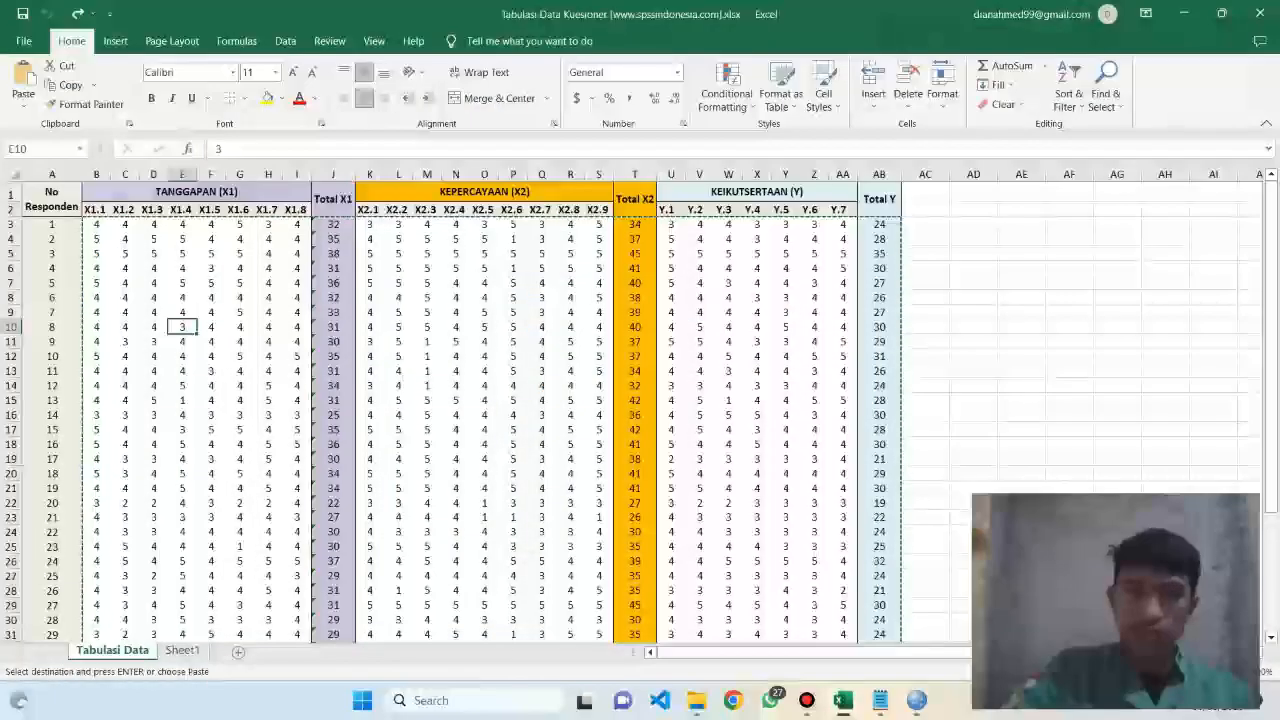
Return to SPSS, set the Frequencies charts to pie charts, turn off the frequency tables and run the analysis
click(1069, 342)
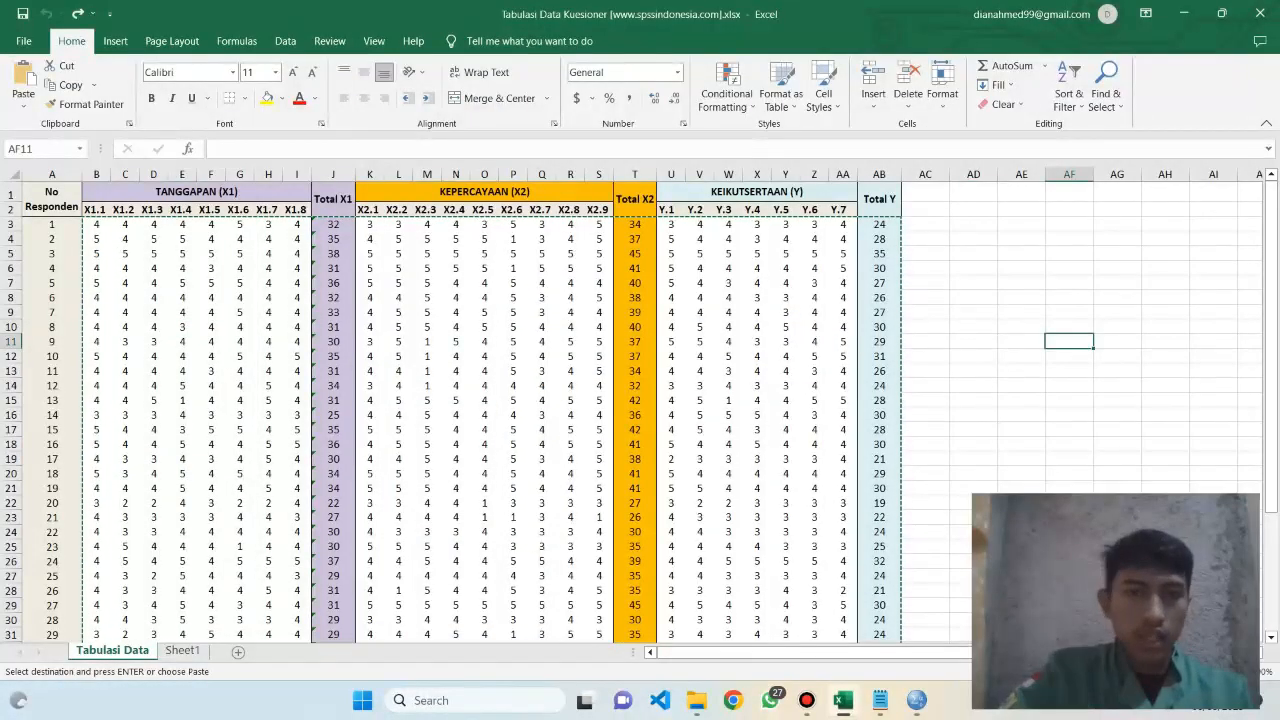
click(916, 700)
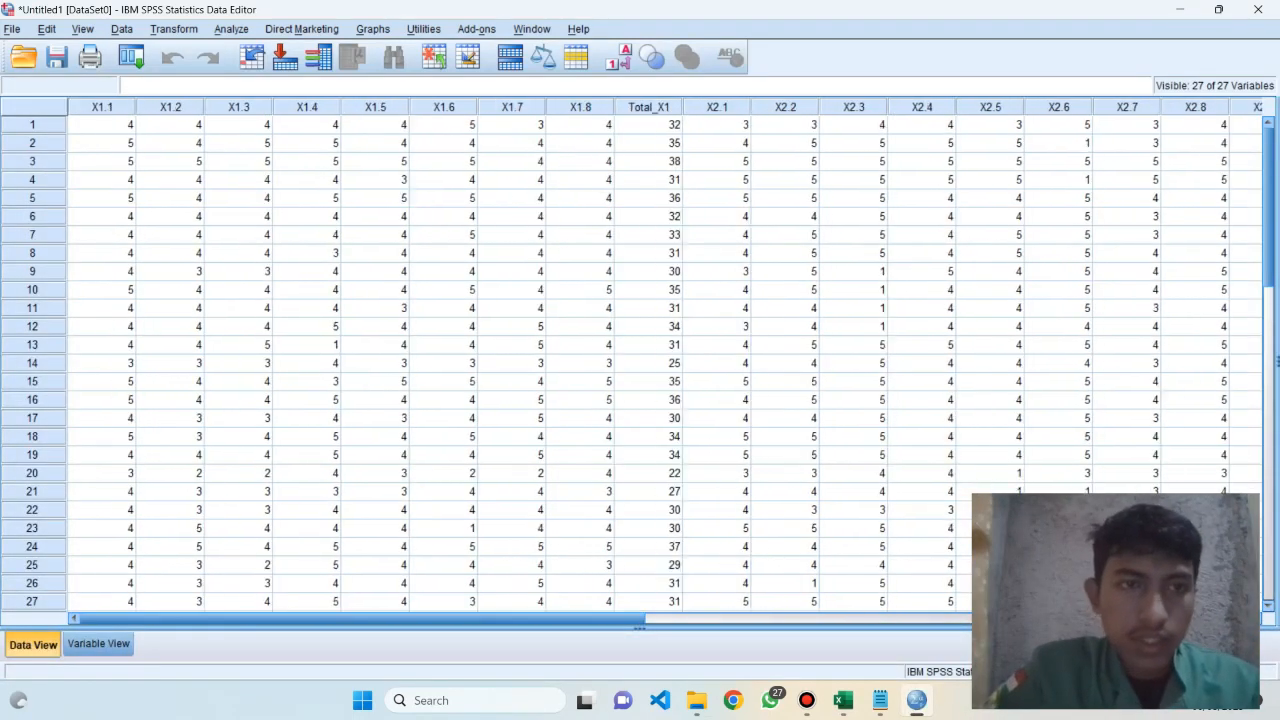
click(231, 29)
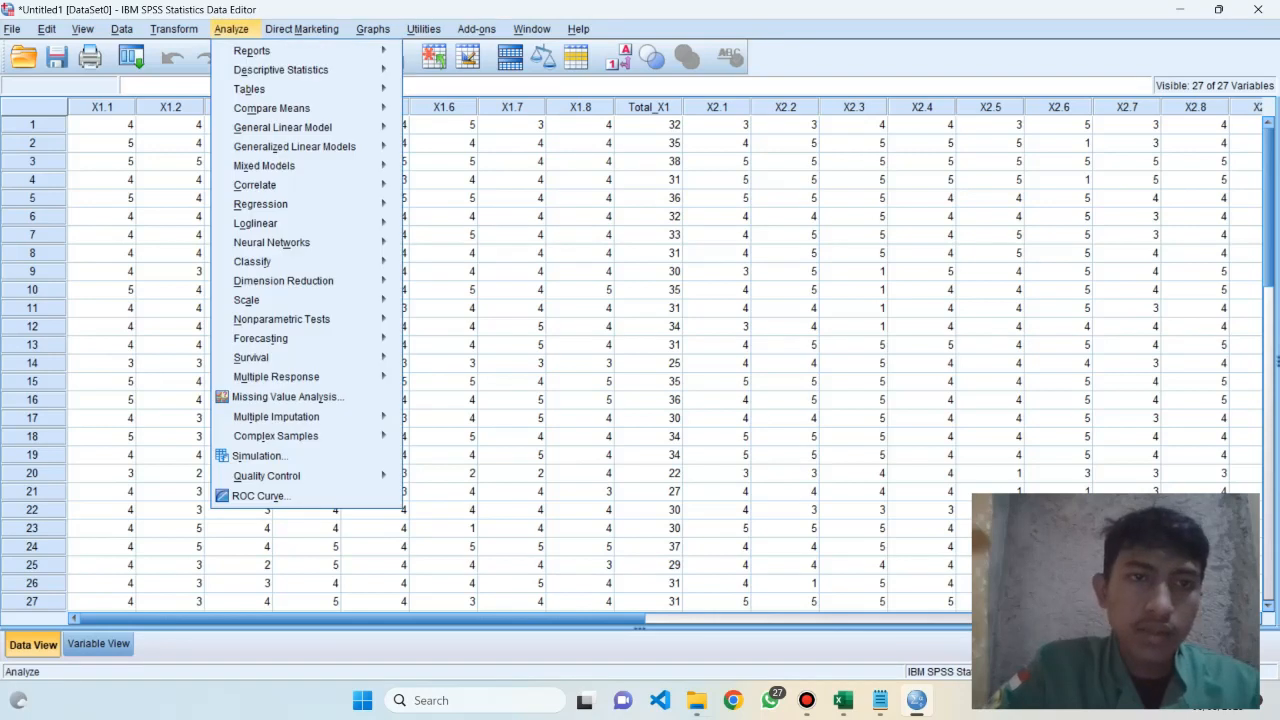
mouse_move(281, 70)
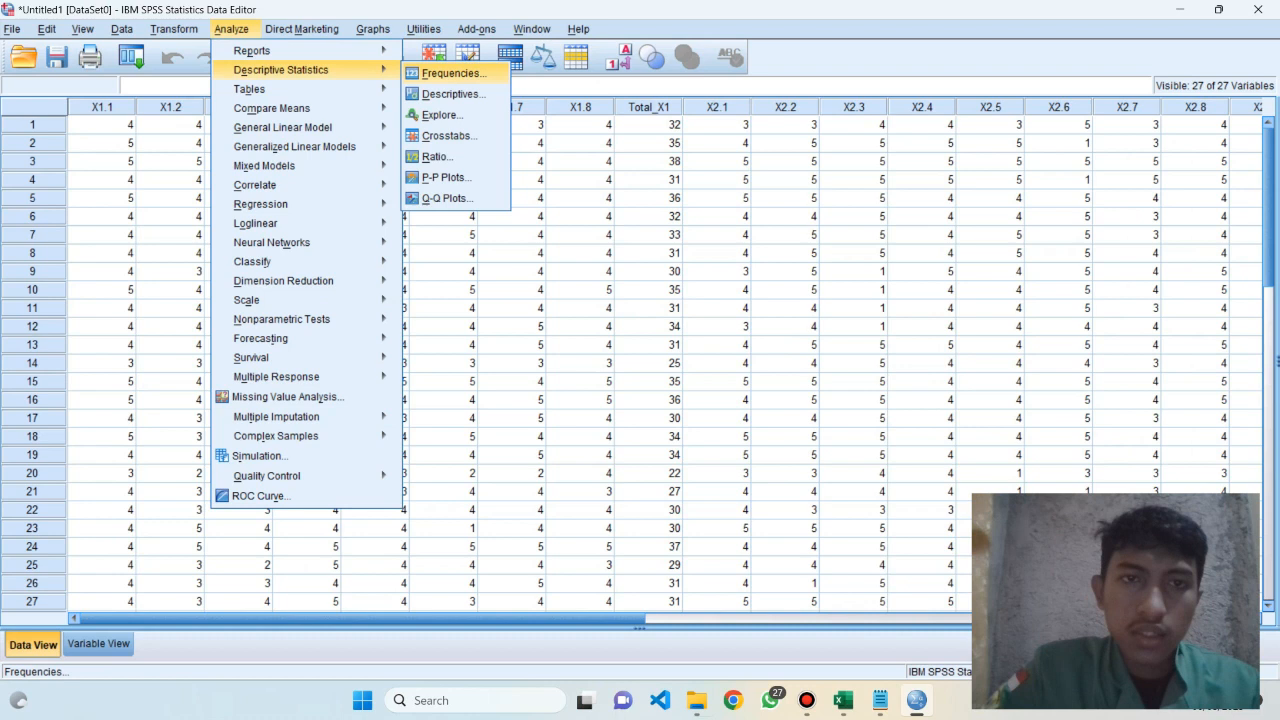
click(450, 73)
click(788, 286)
key(Down)
key(Down)
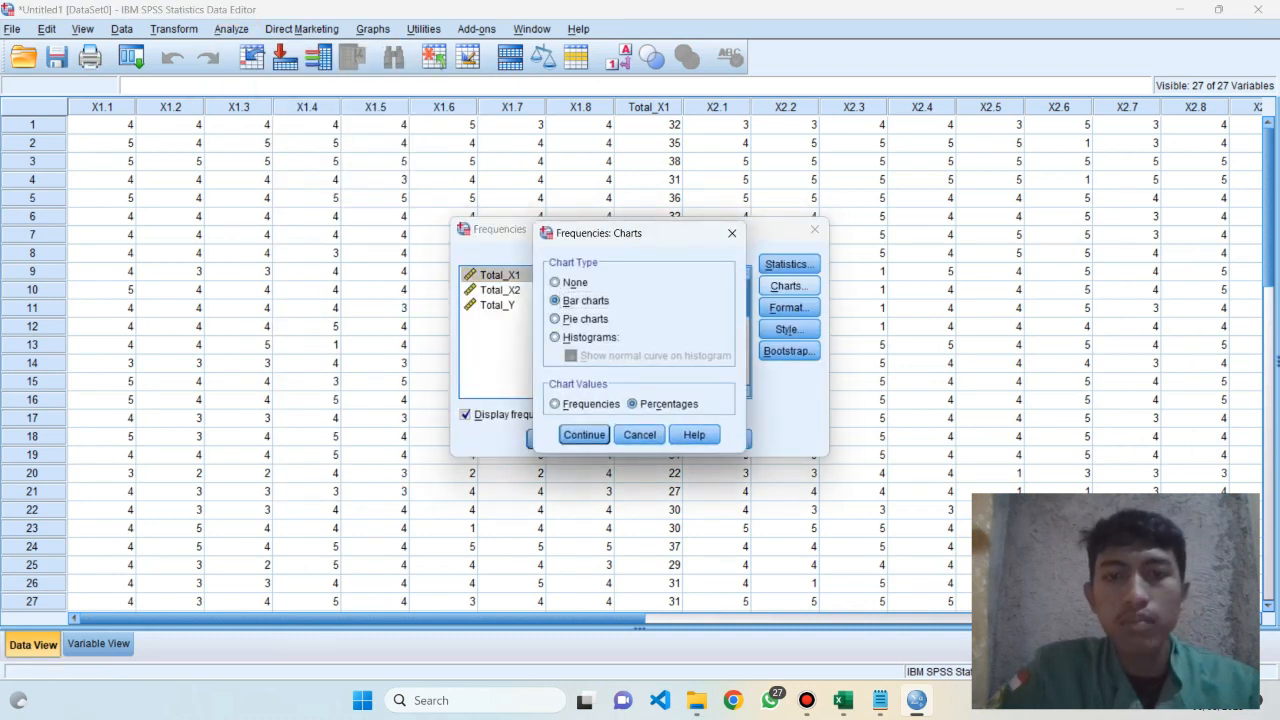
key(Up)
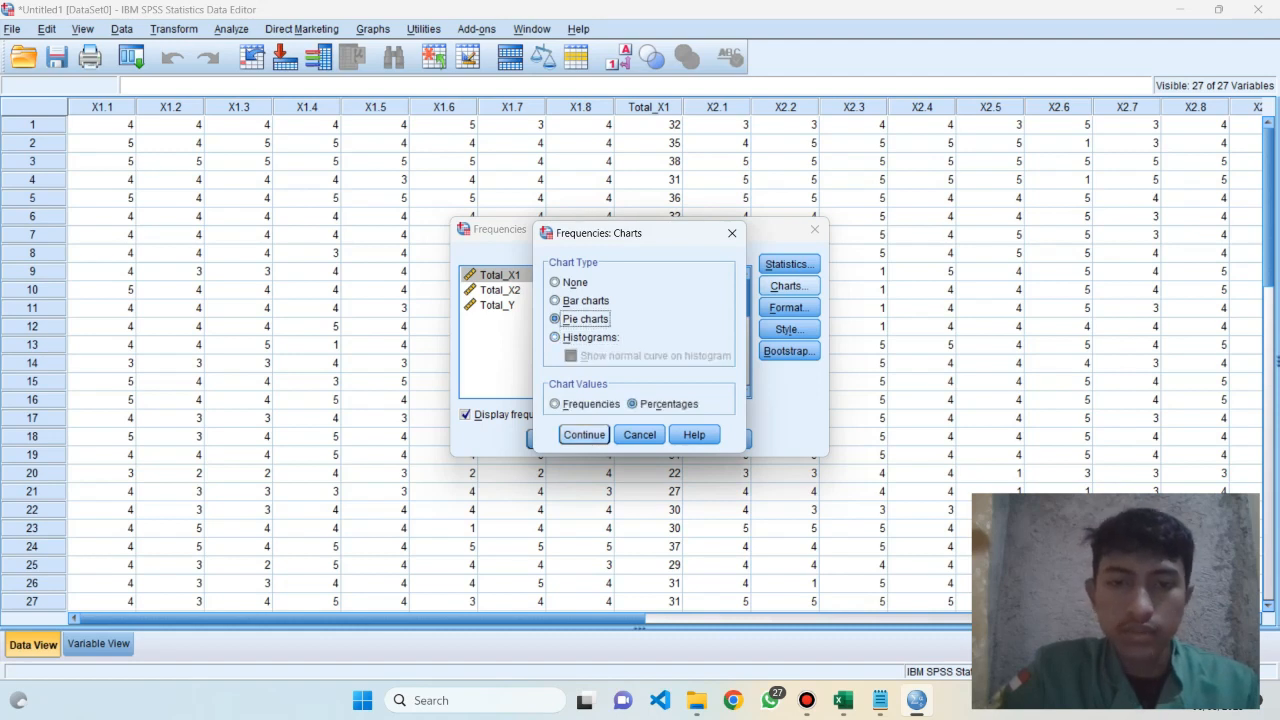
key(Return)
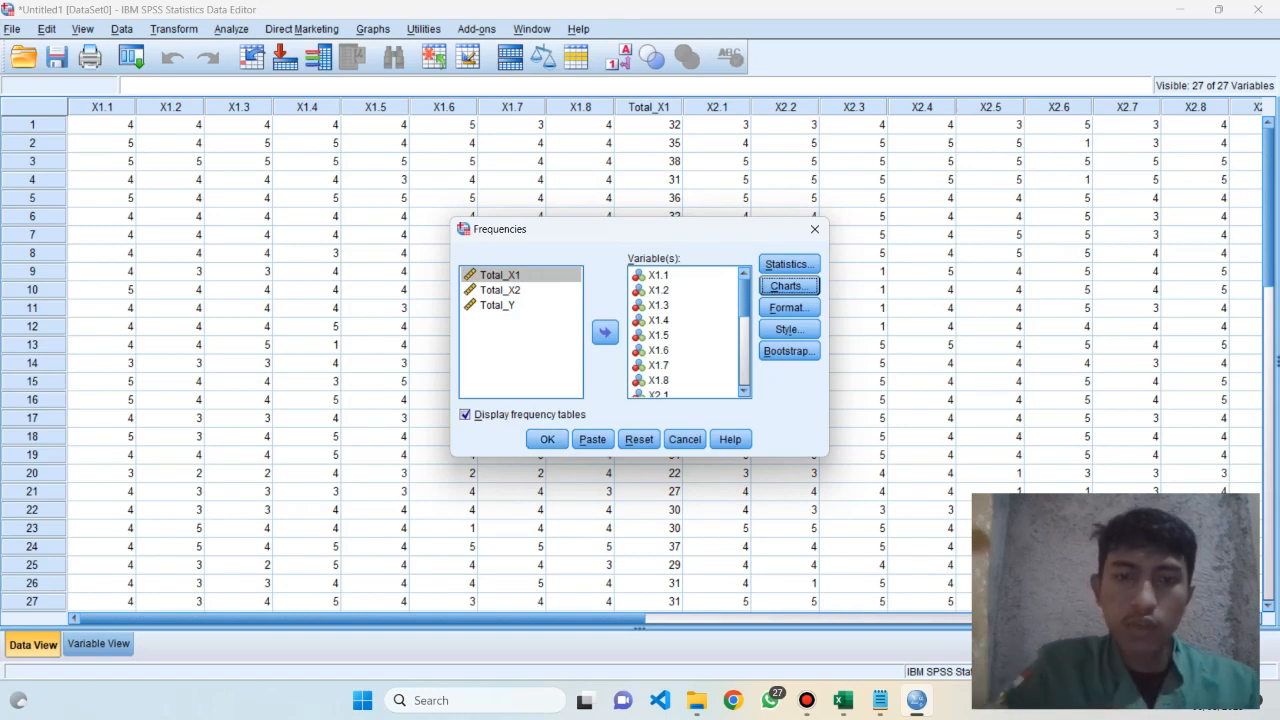
click(466, 414)
click(547, 439)
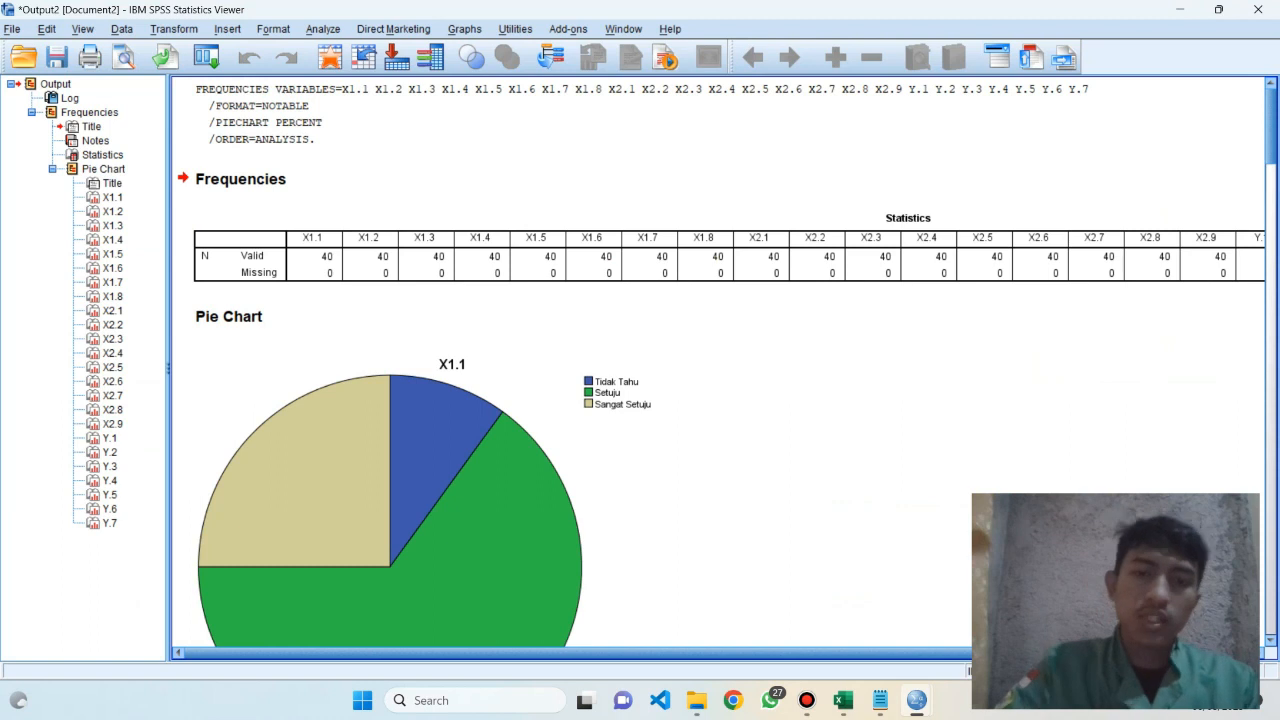
Examine the X1.1 pie chart and its answer legend, and close the output viewer without saving its contents
scroll(719, 364, down, 3)
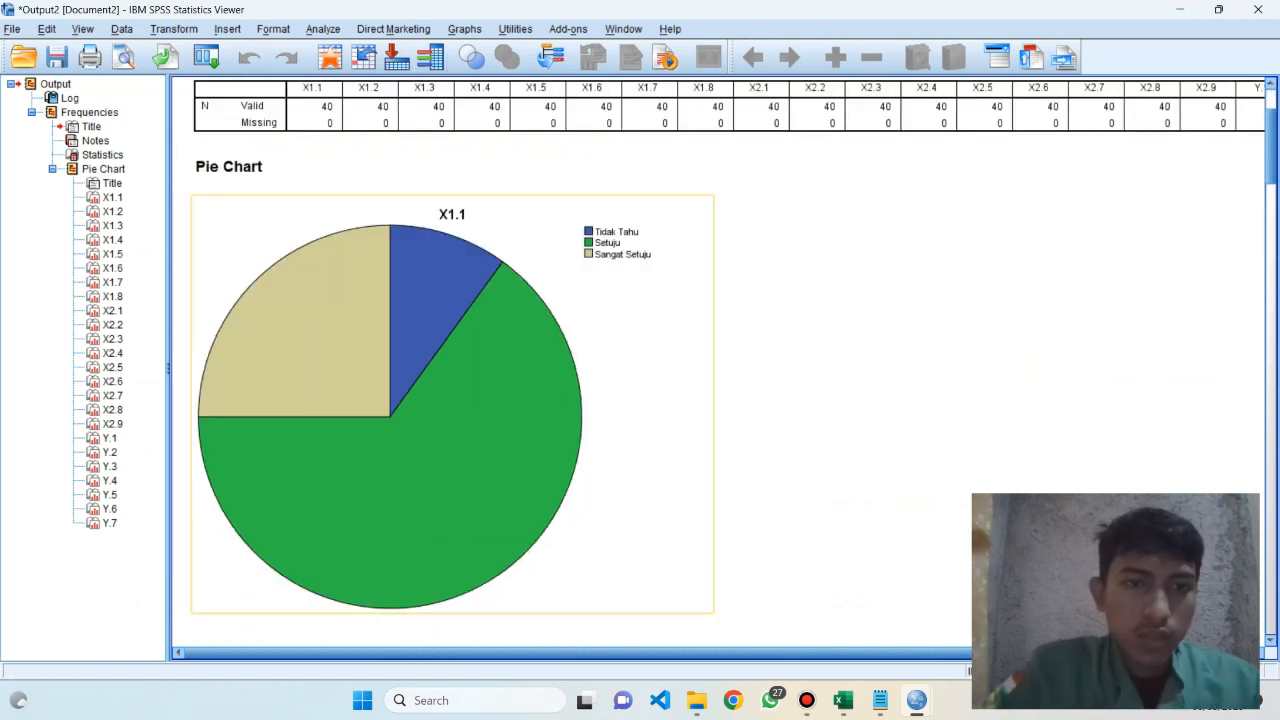
click(452, 404)
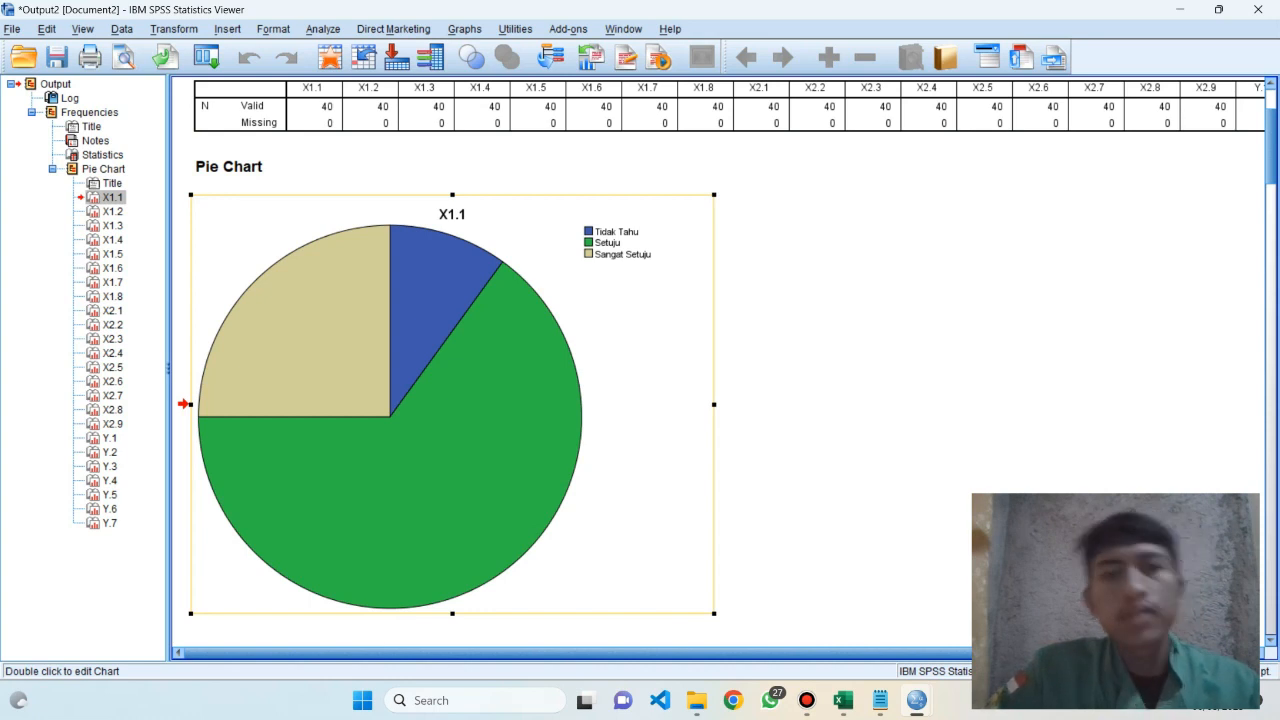
click(820, 400)
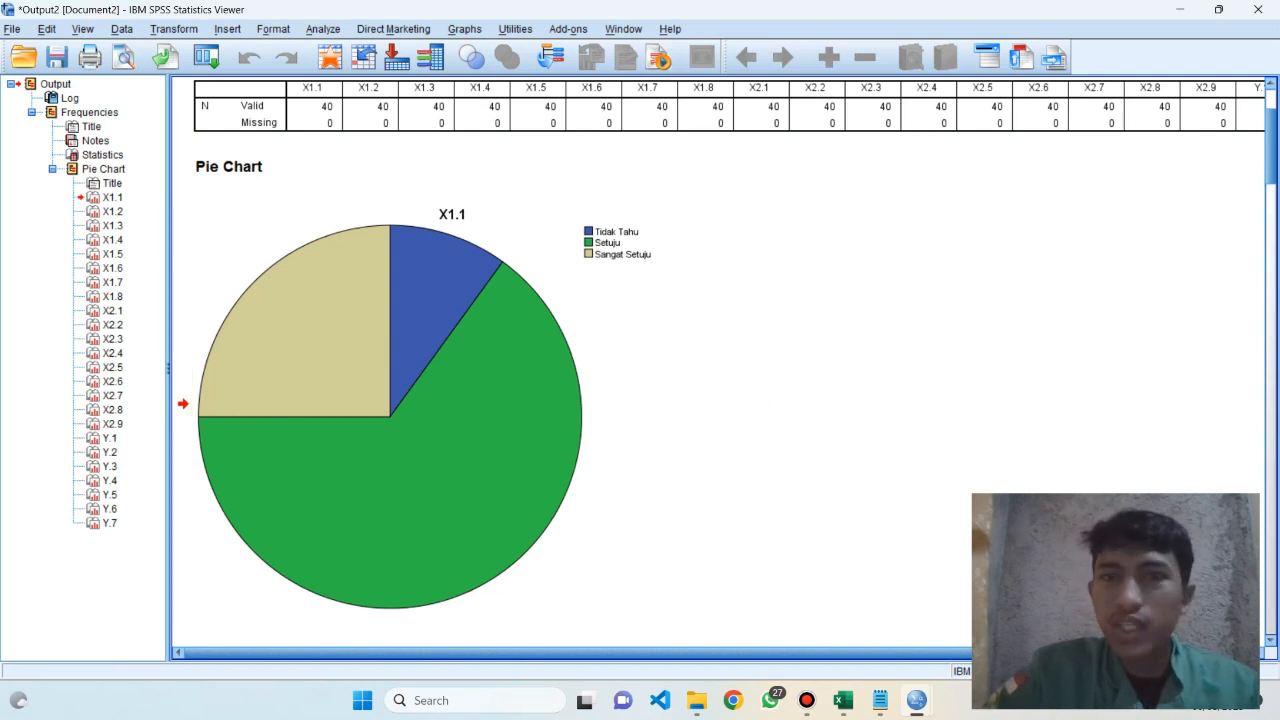
scroll(780, 112, down, 7)
scroll(780, 112, up, 9)
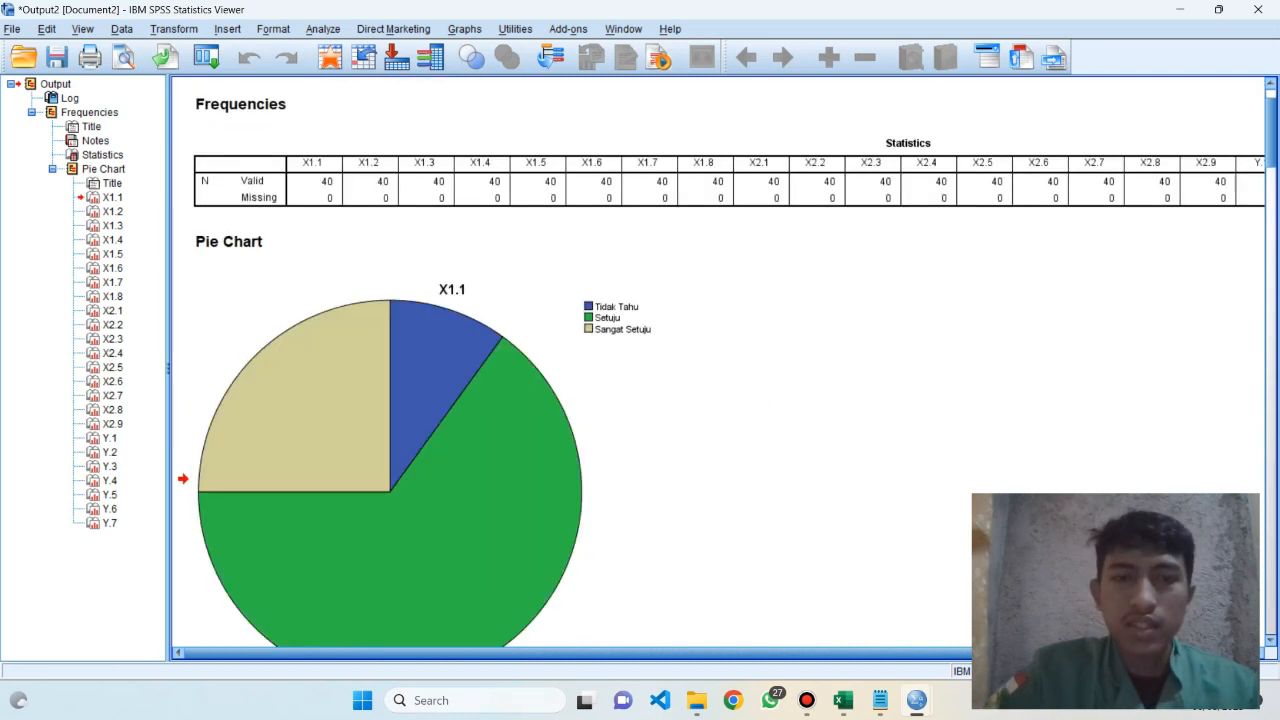
scroll(718, 365, down, 3)
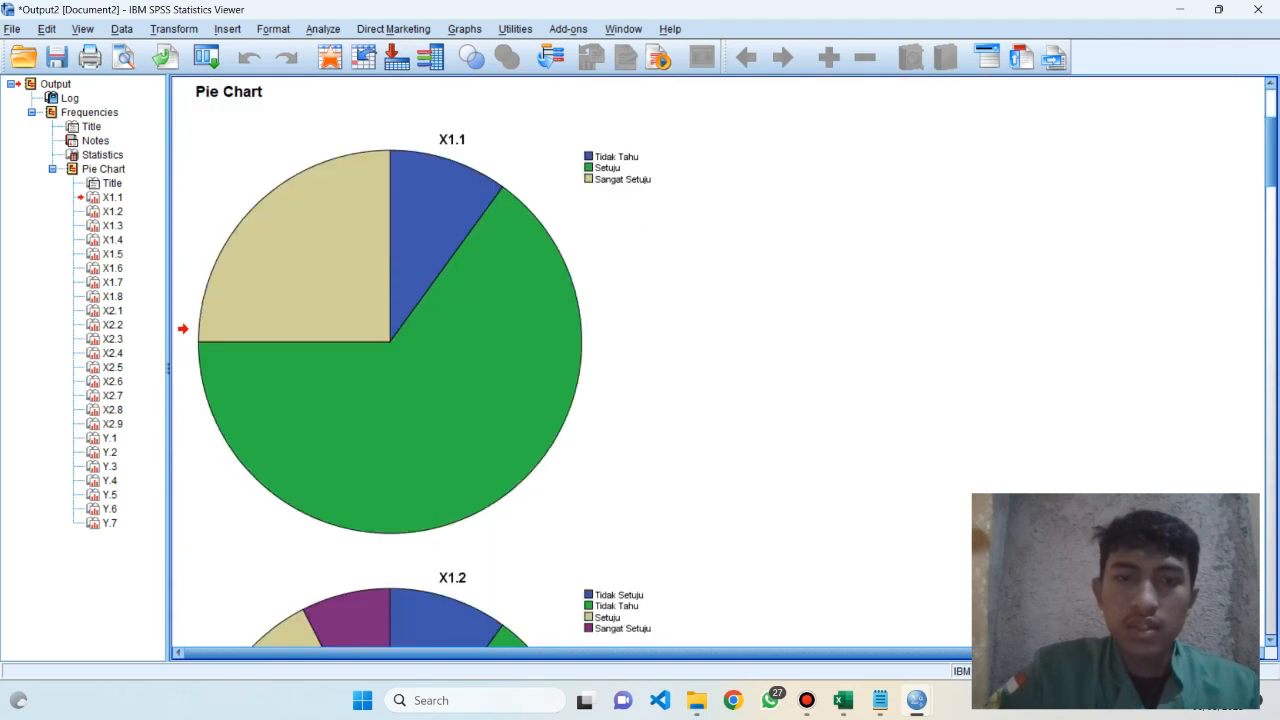
scroll(718, 365, up, 3)
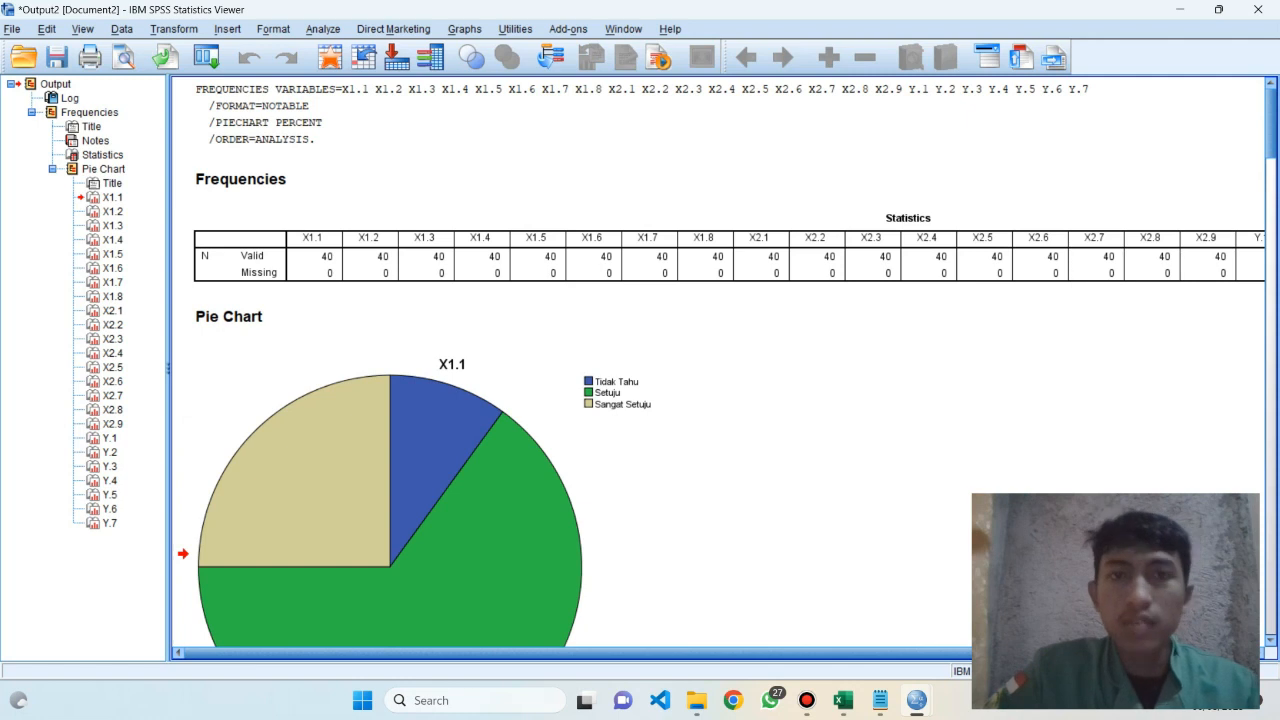
scroll(718, 365, down, 2)
scroll(718, 365, up, 2)
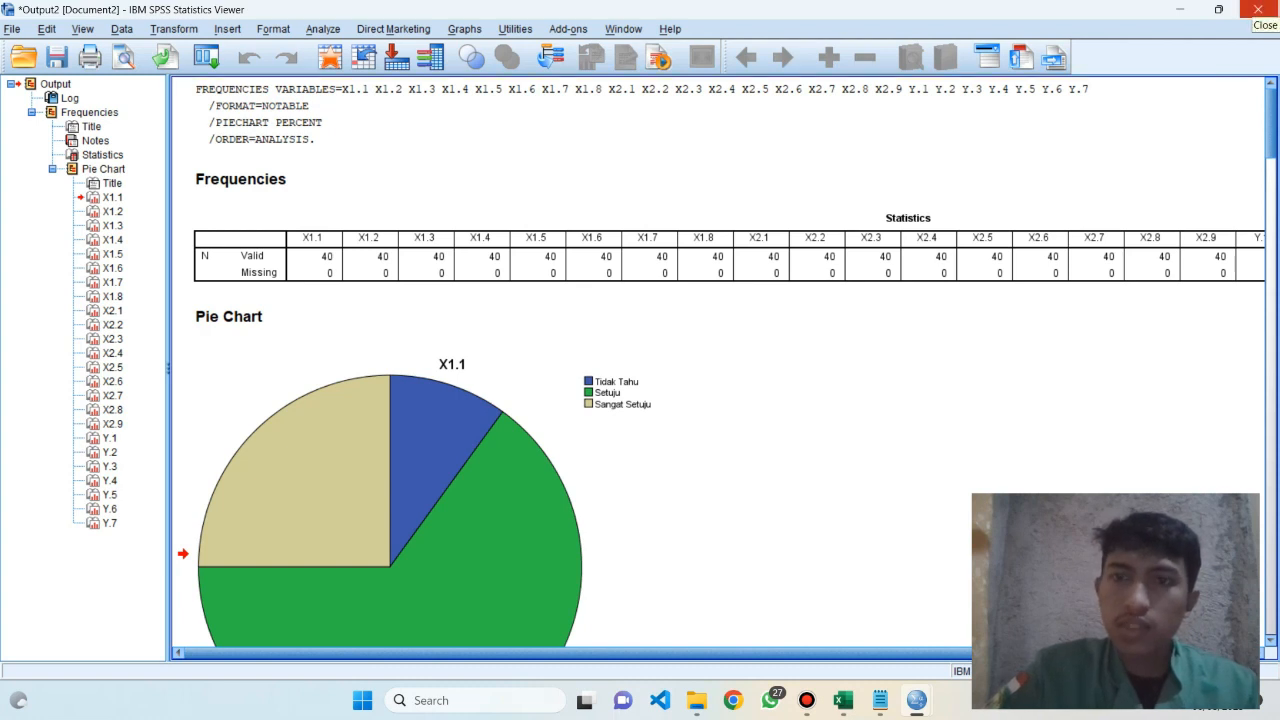
click(1257, 9)
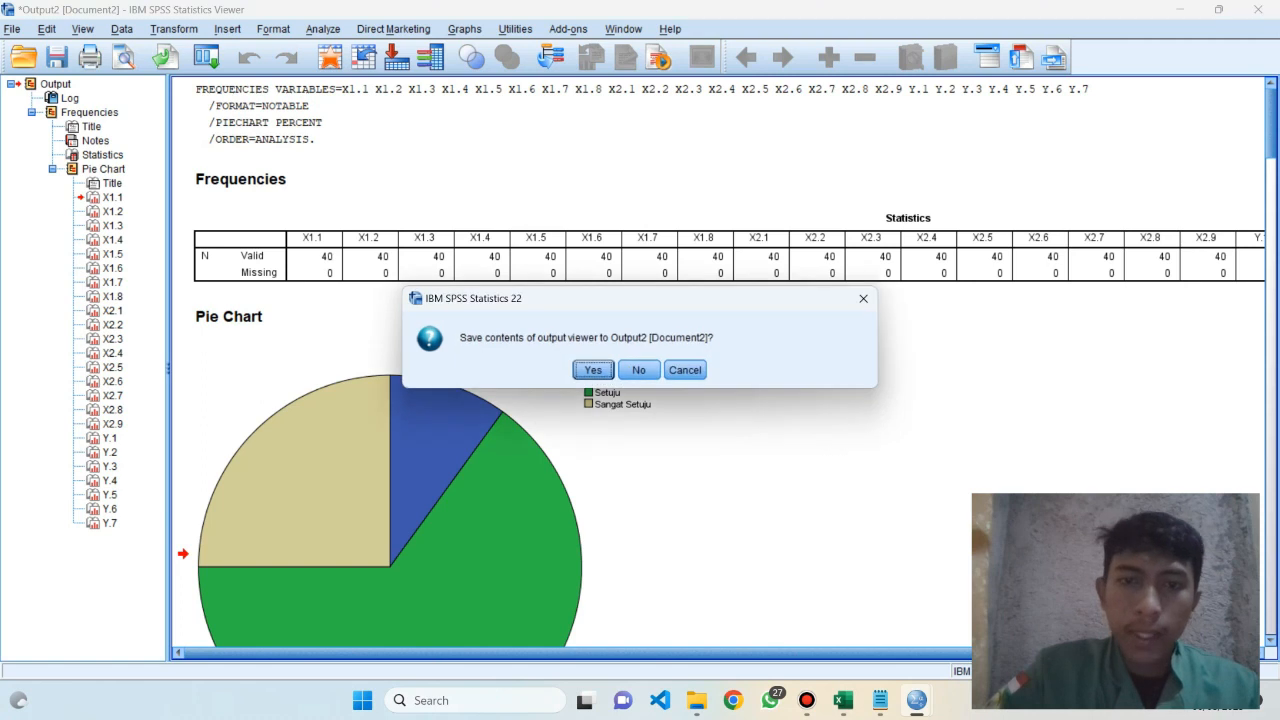
click(639, 370)
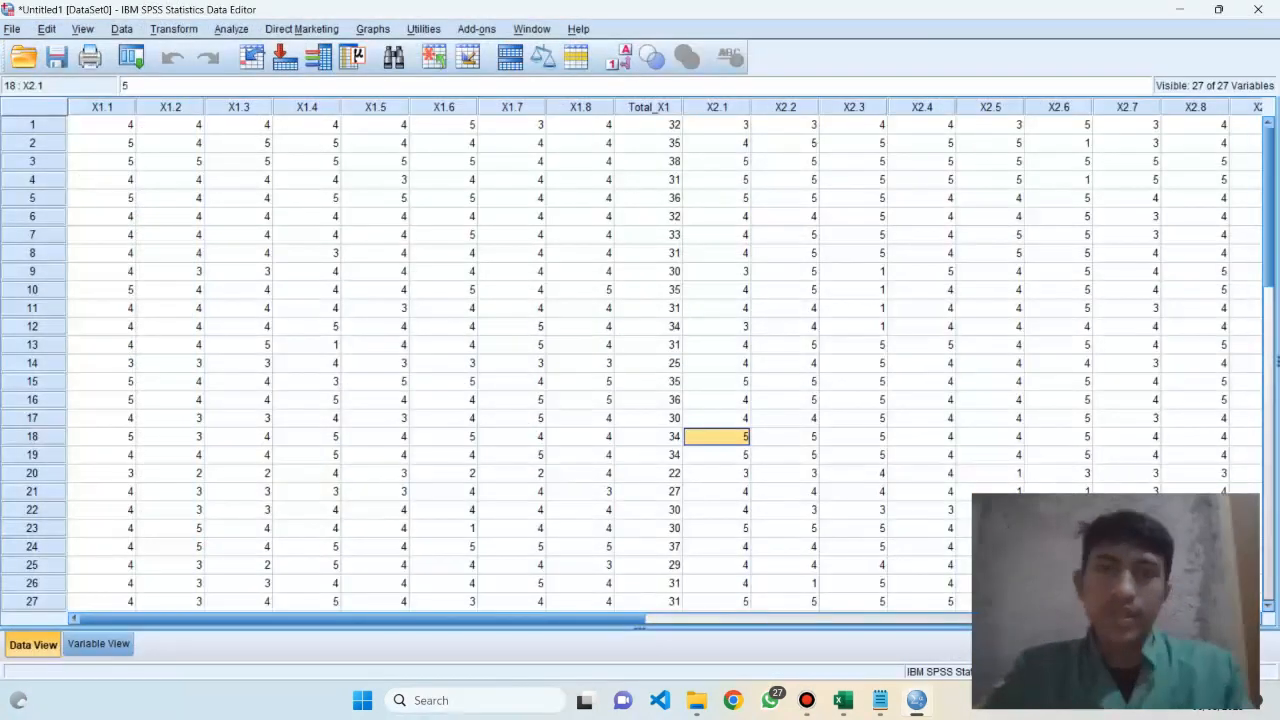
Save the dataset in Documents as "Pengolahan Daata Kuesioner" plus the author's full name in parentheses, and close the save log without saving it
click(512, 217)
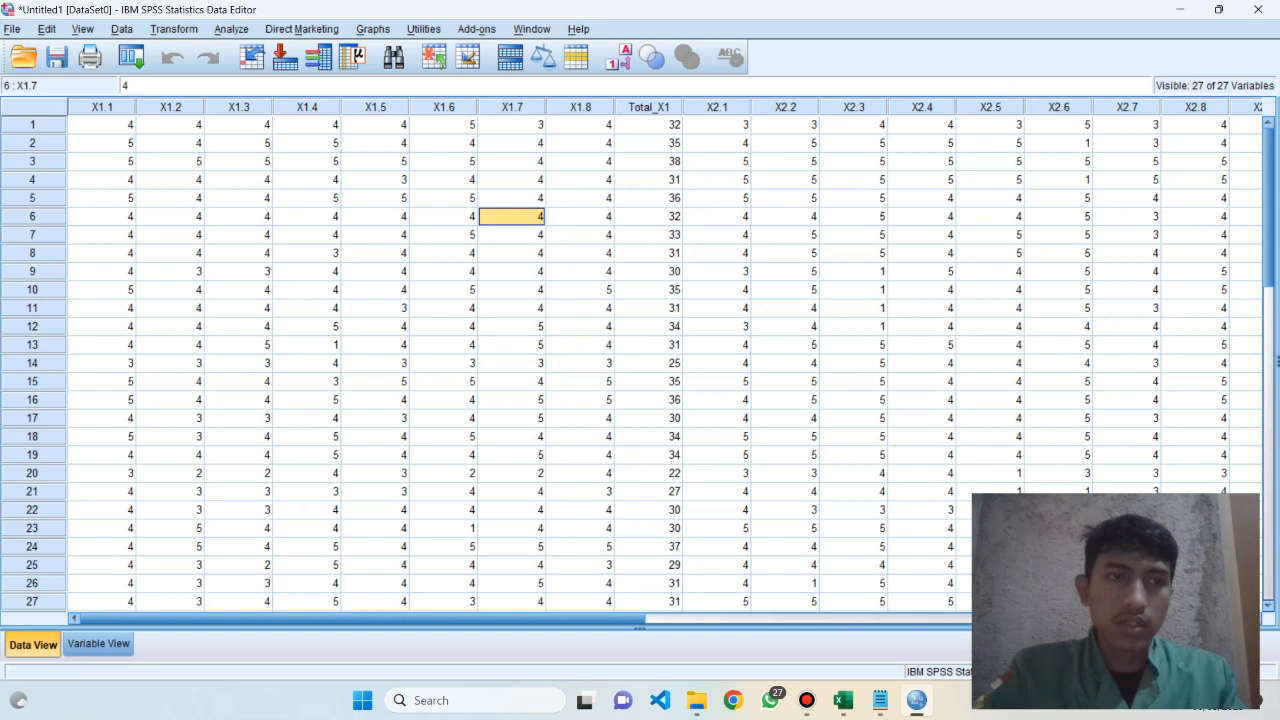
key(ctrl+s)
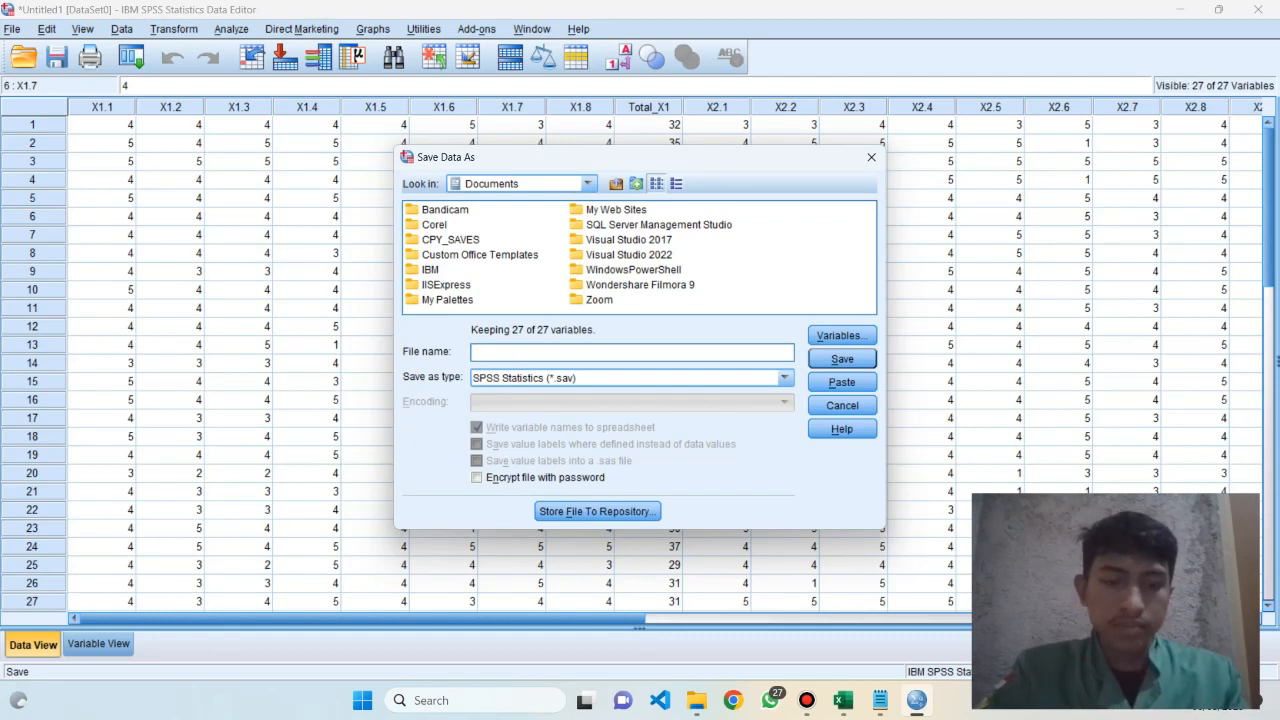
text(S)
key(BackSpace)
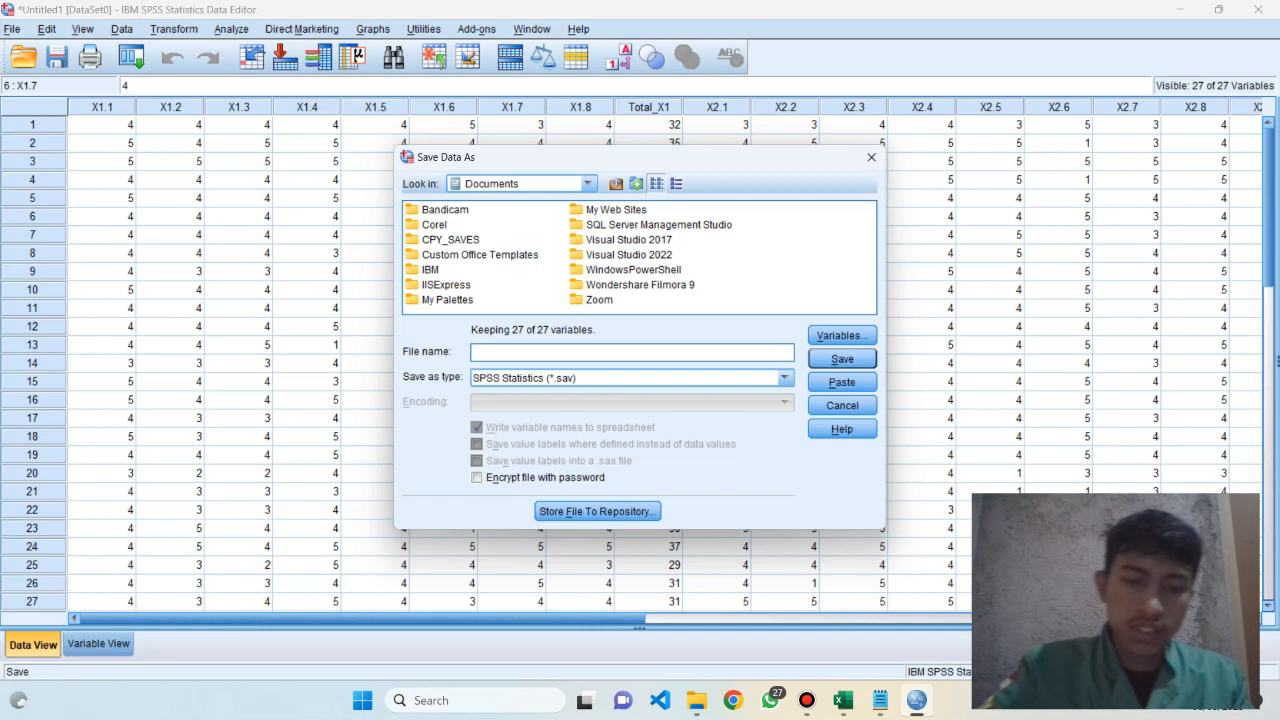
text(Pengolahan Da)
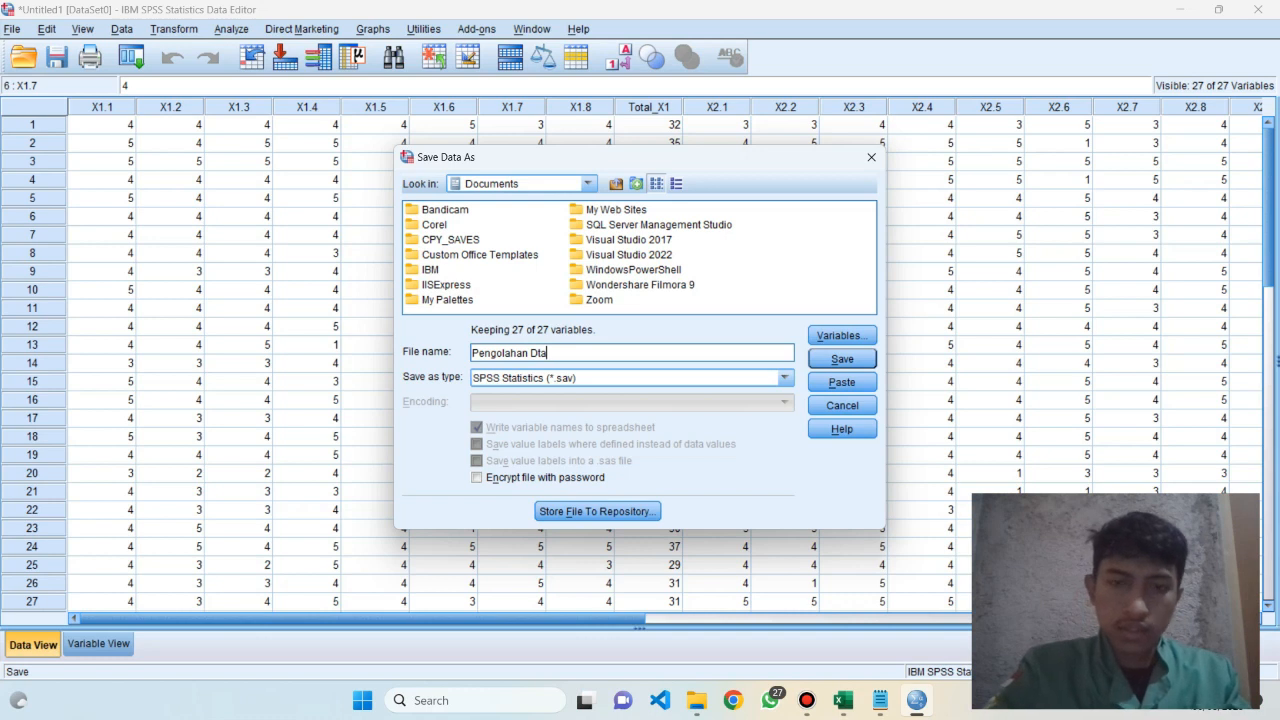
text(ata Kuesio)
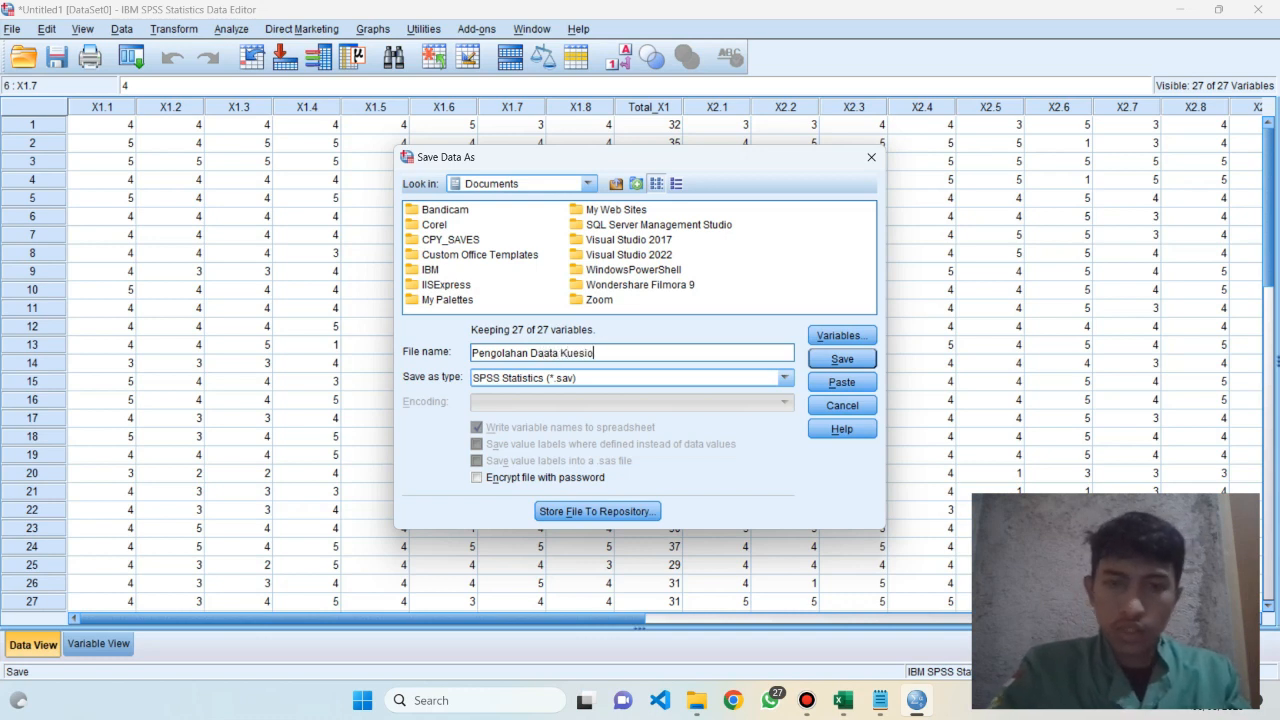
text(ner)
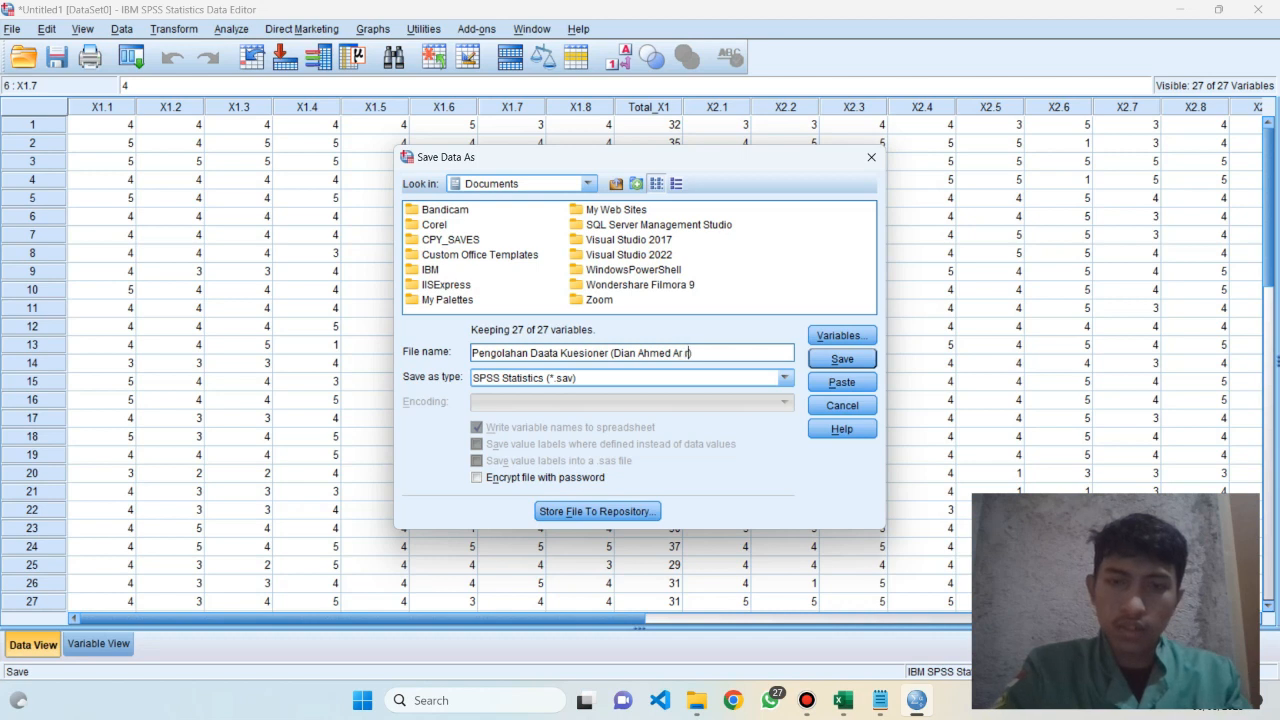
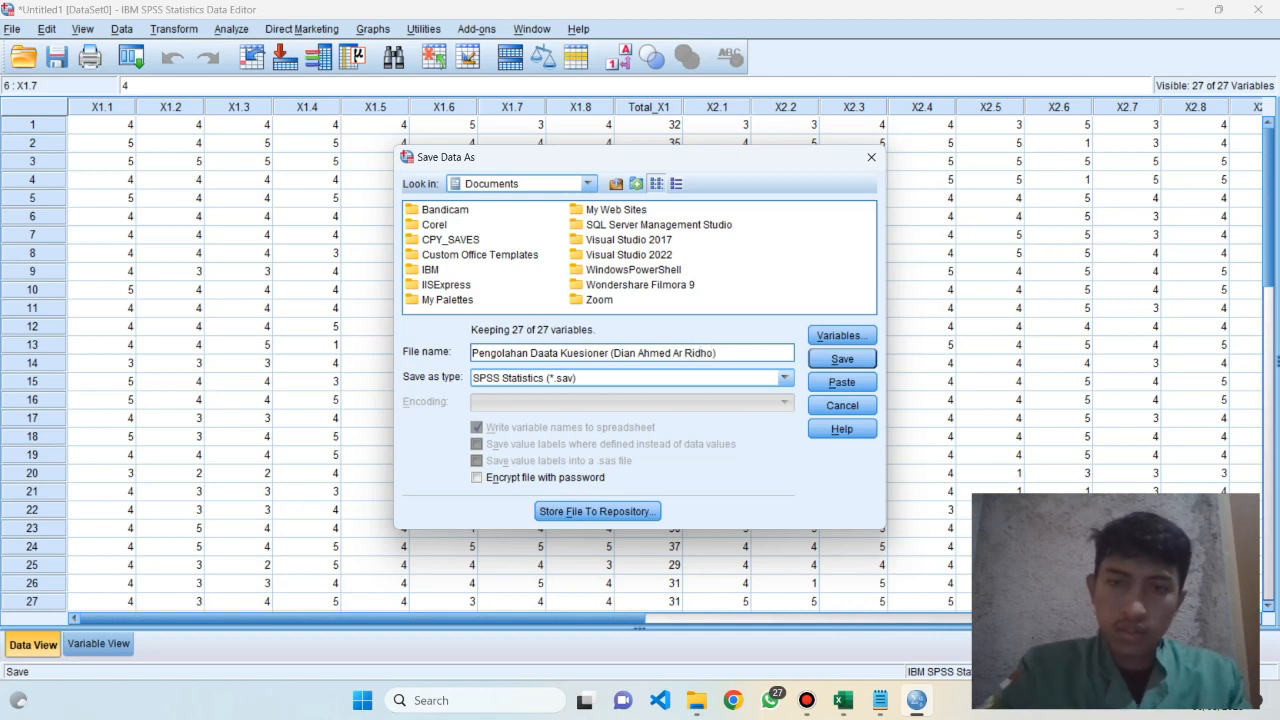
key(Return)
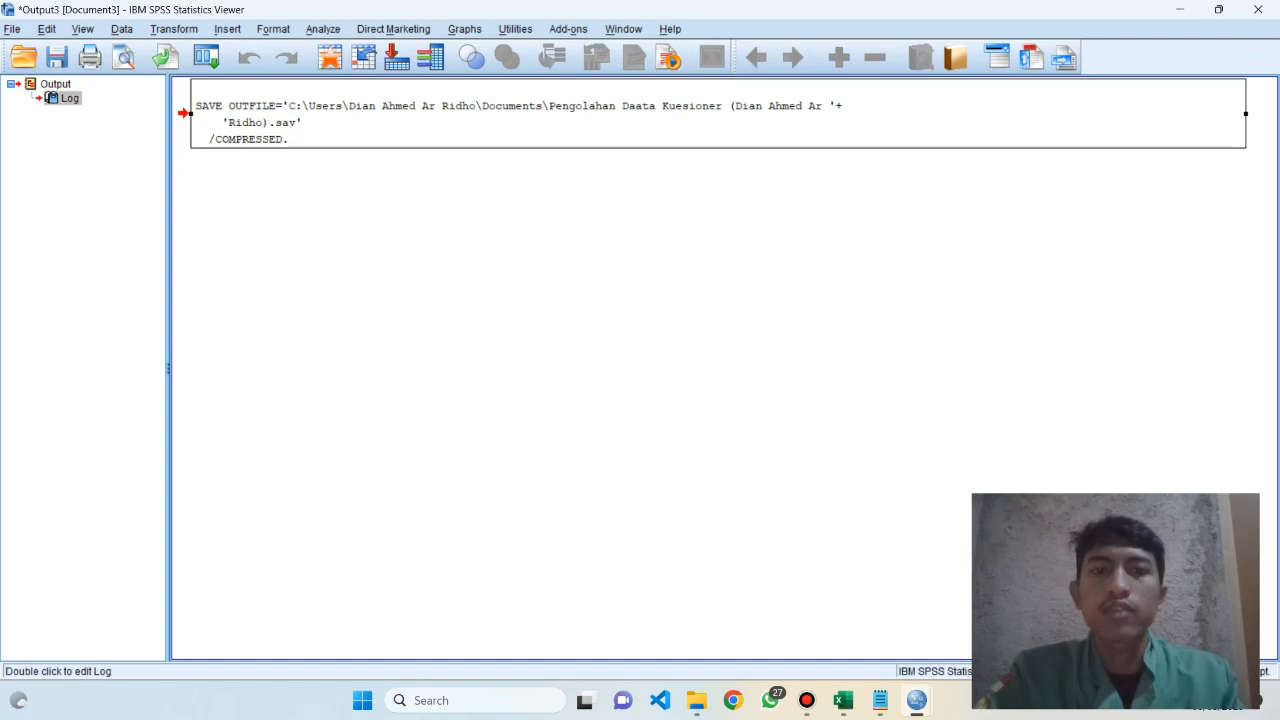
click(1257, 9)
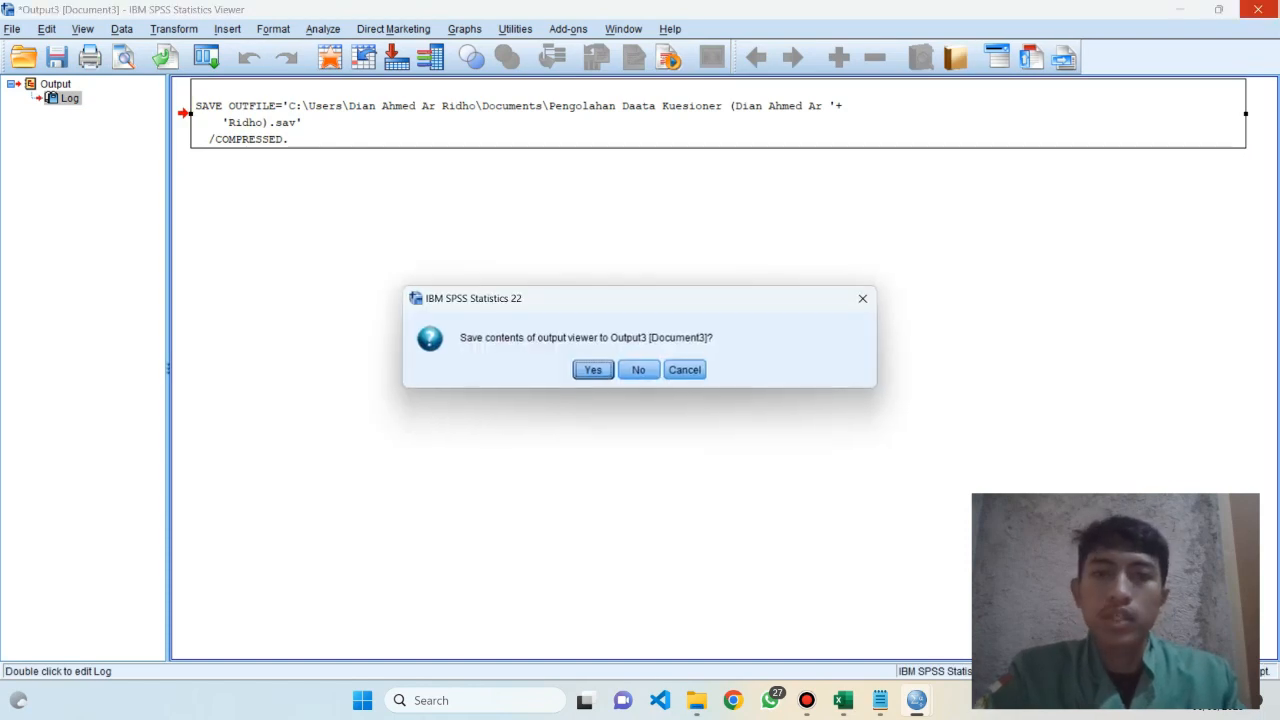
click(639, 370)
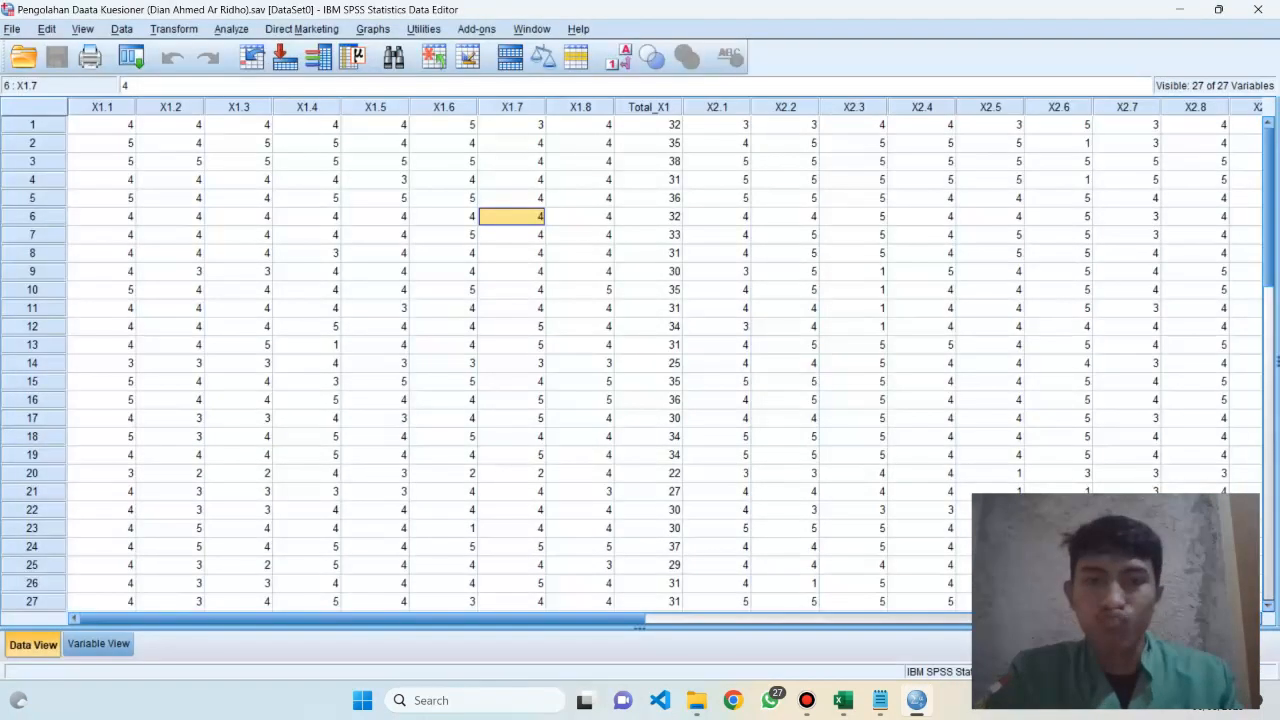
click(1257, 9)
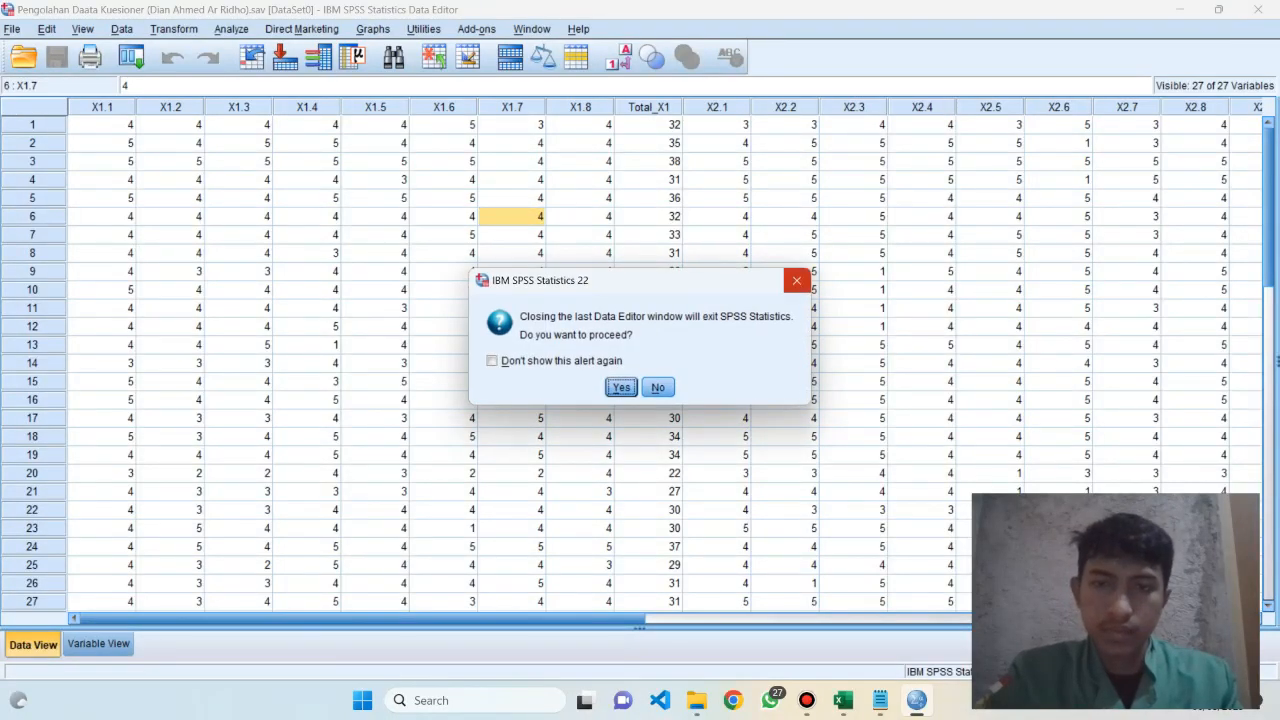
click(797, 281)
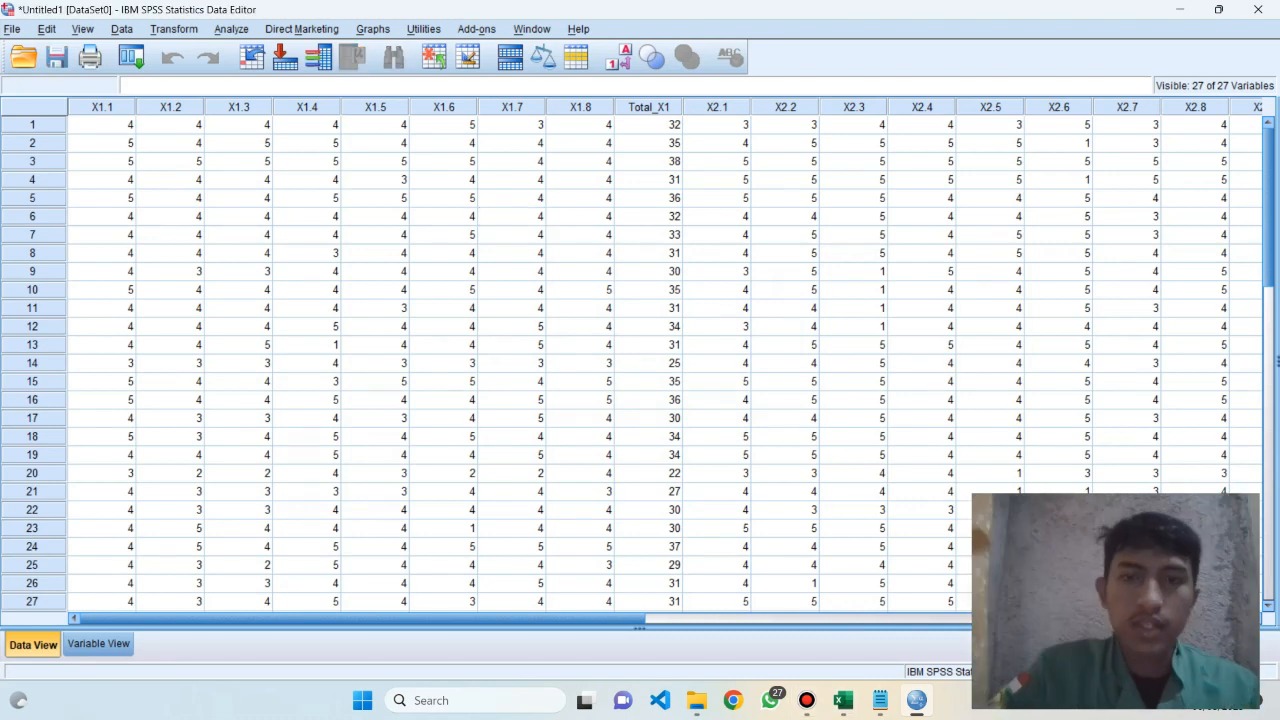
click(580, 253)
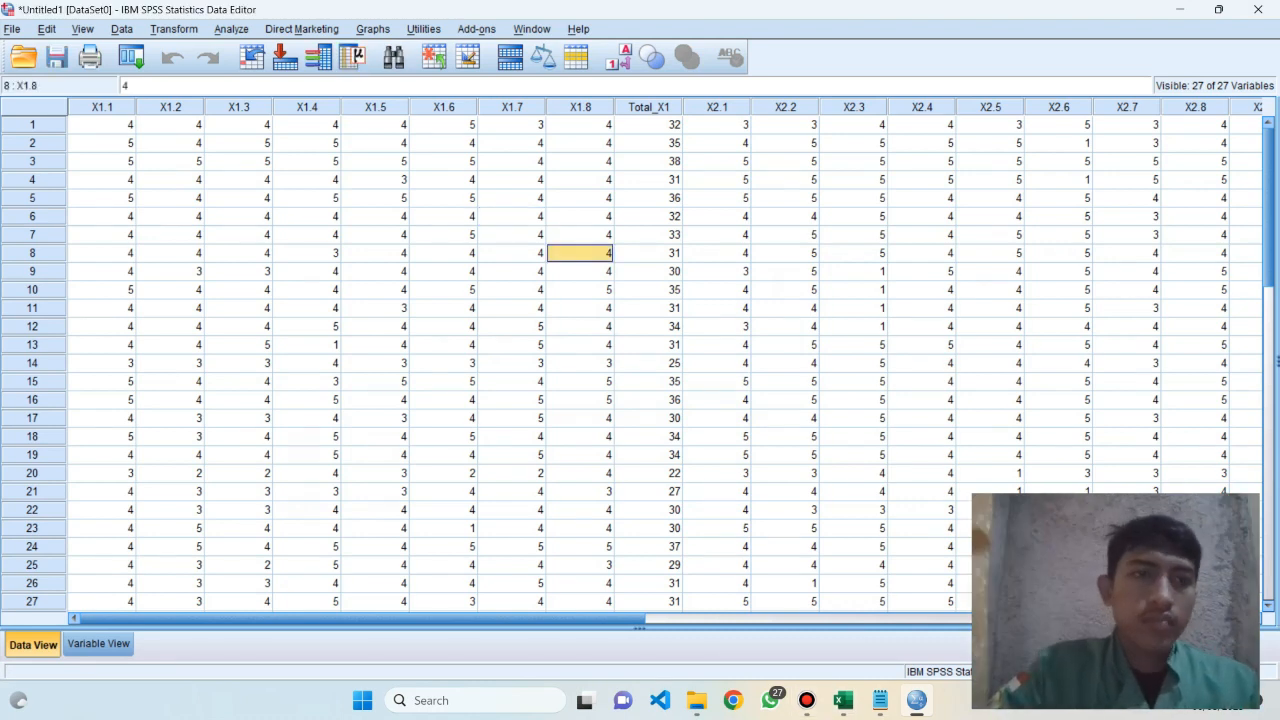
click(238, 198)
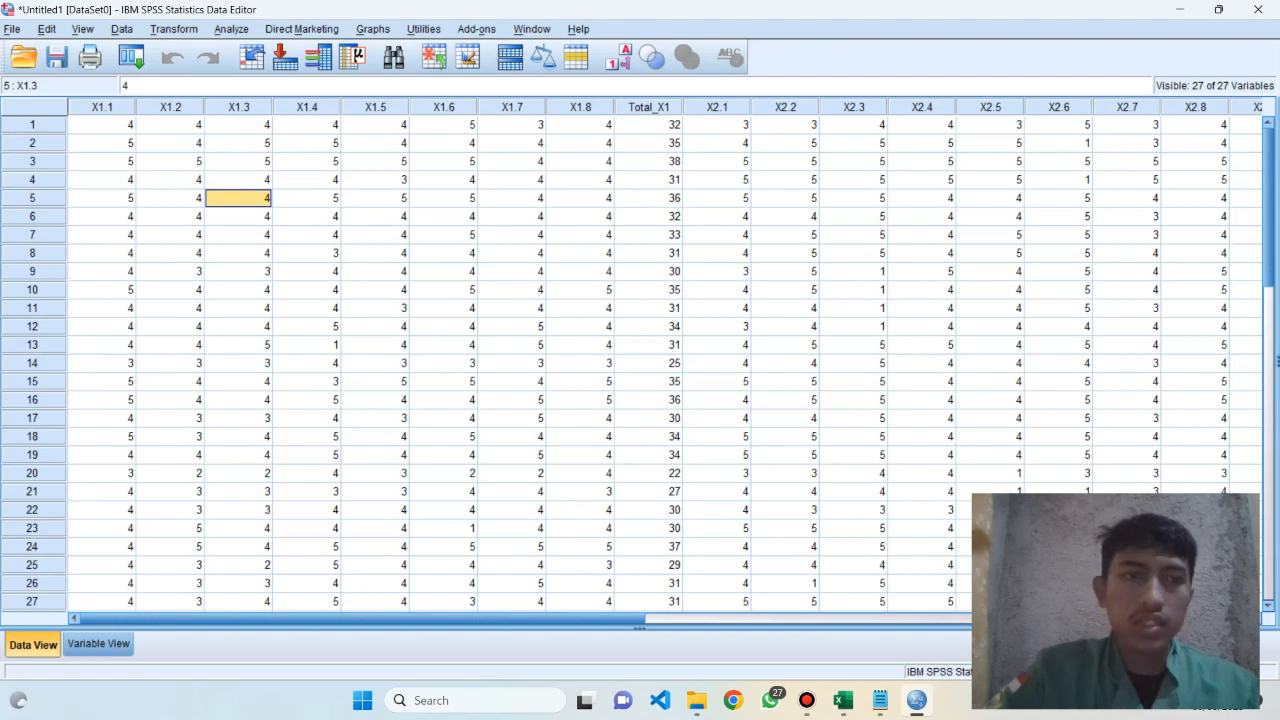
click(102, 125)
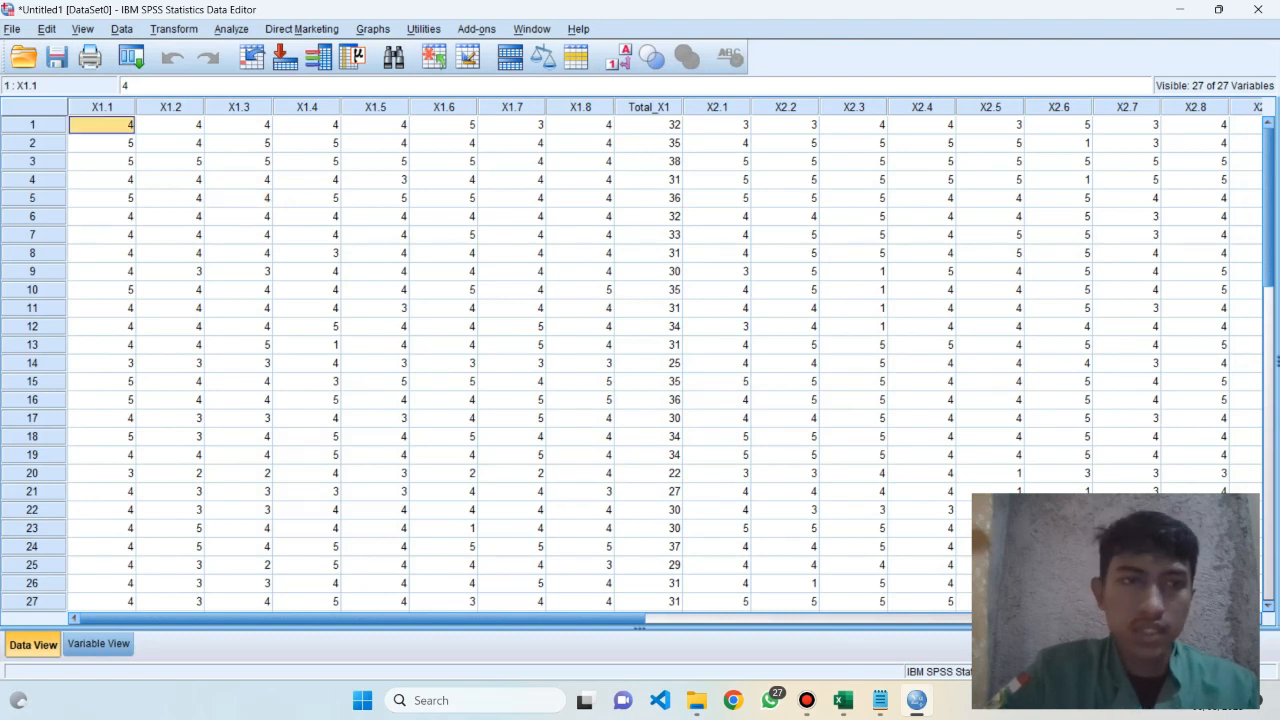